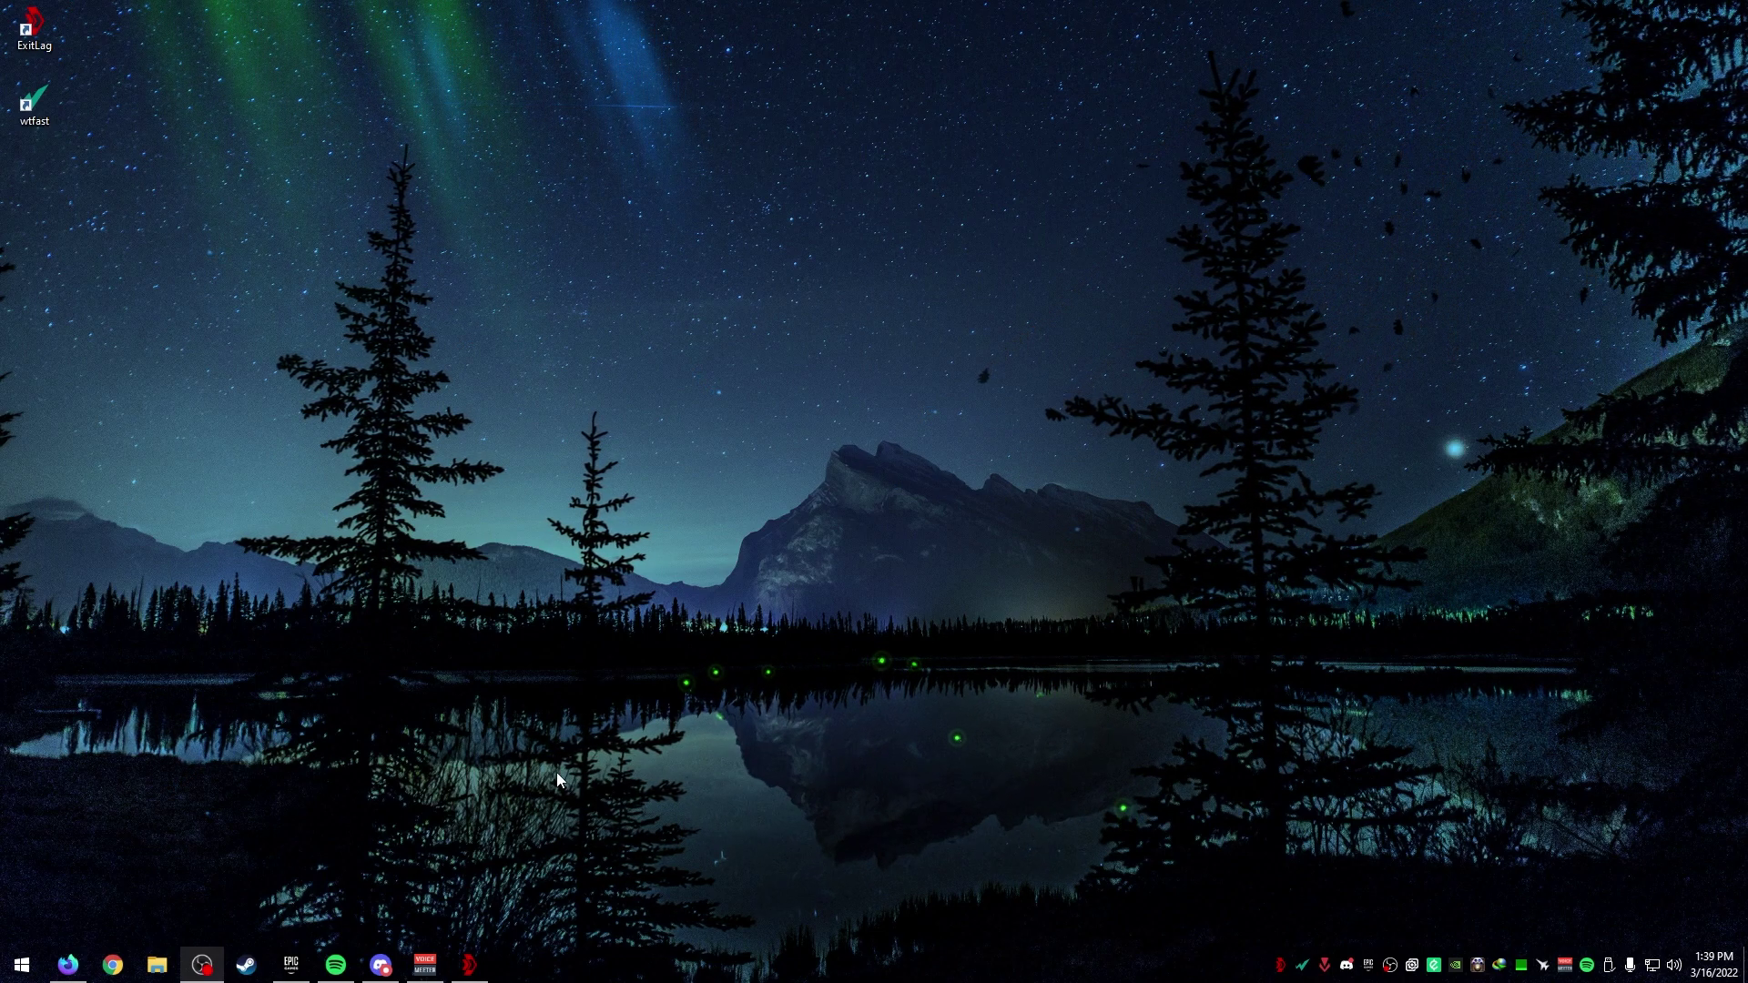
Bring up Firefox on exitlag.com and scroll through the ExitLag homepage.
click(68, 965)
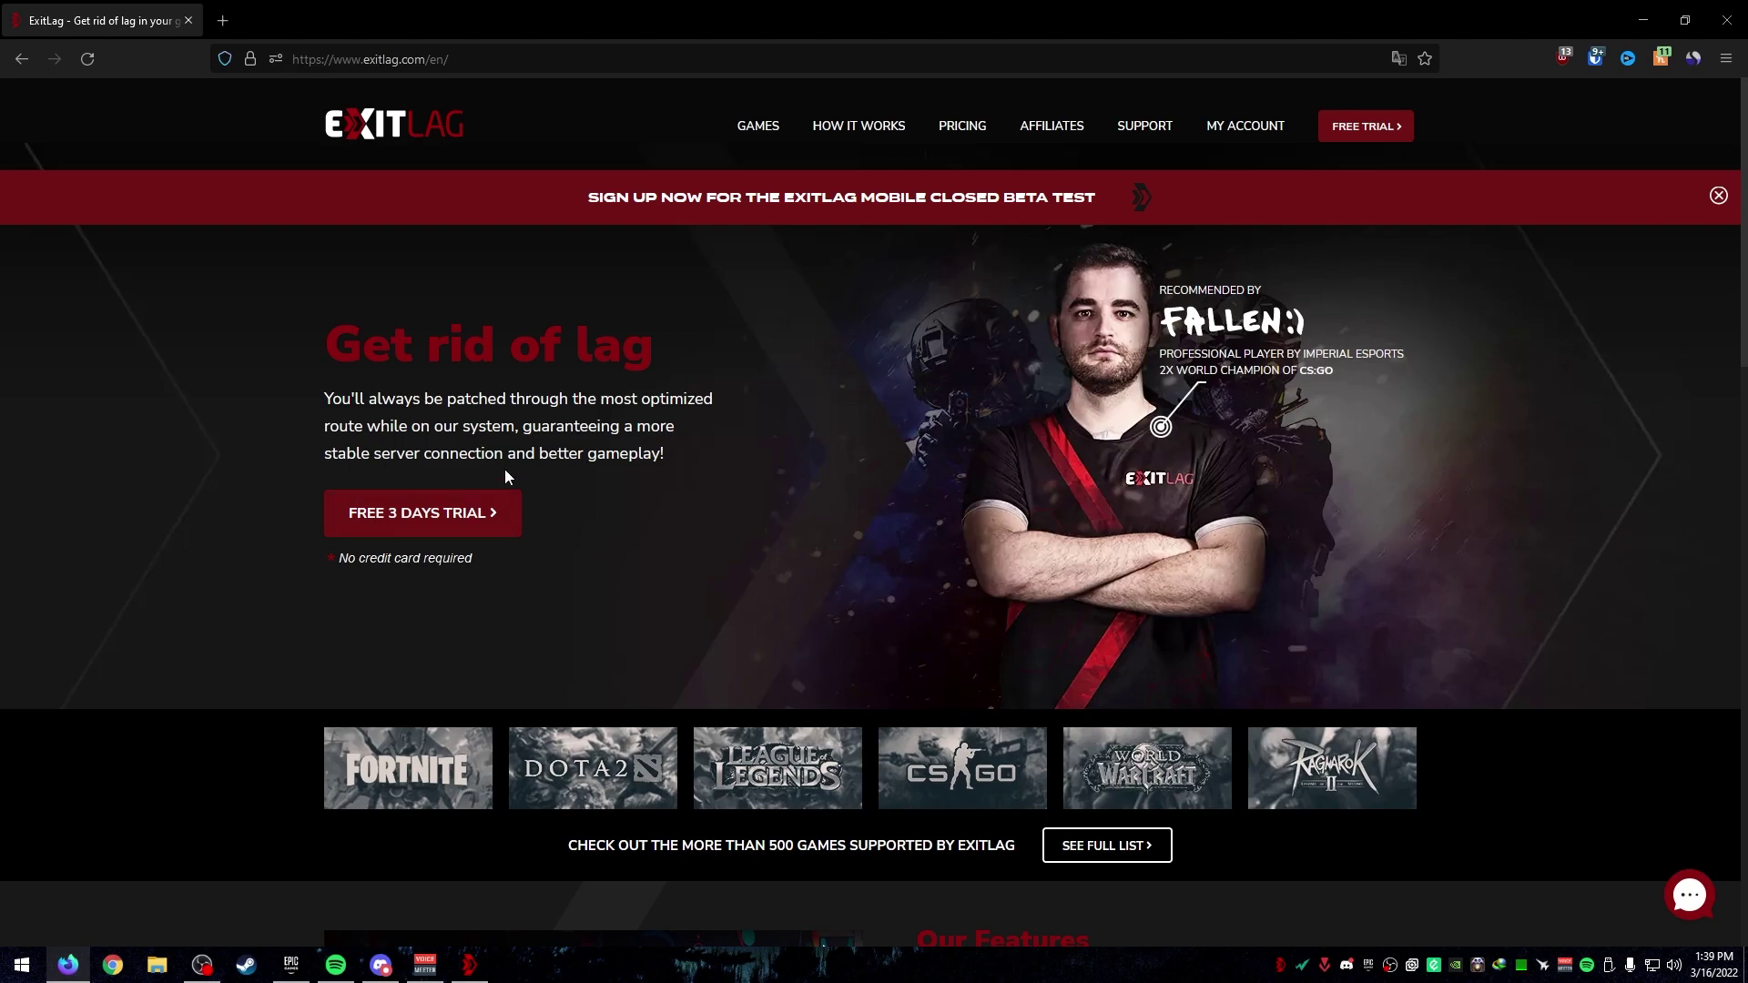
scroll(1161, 698, down, 7)
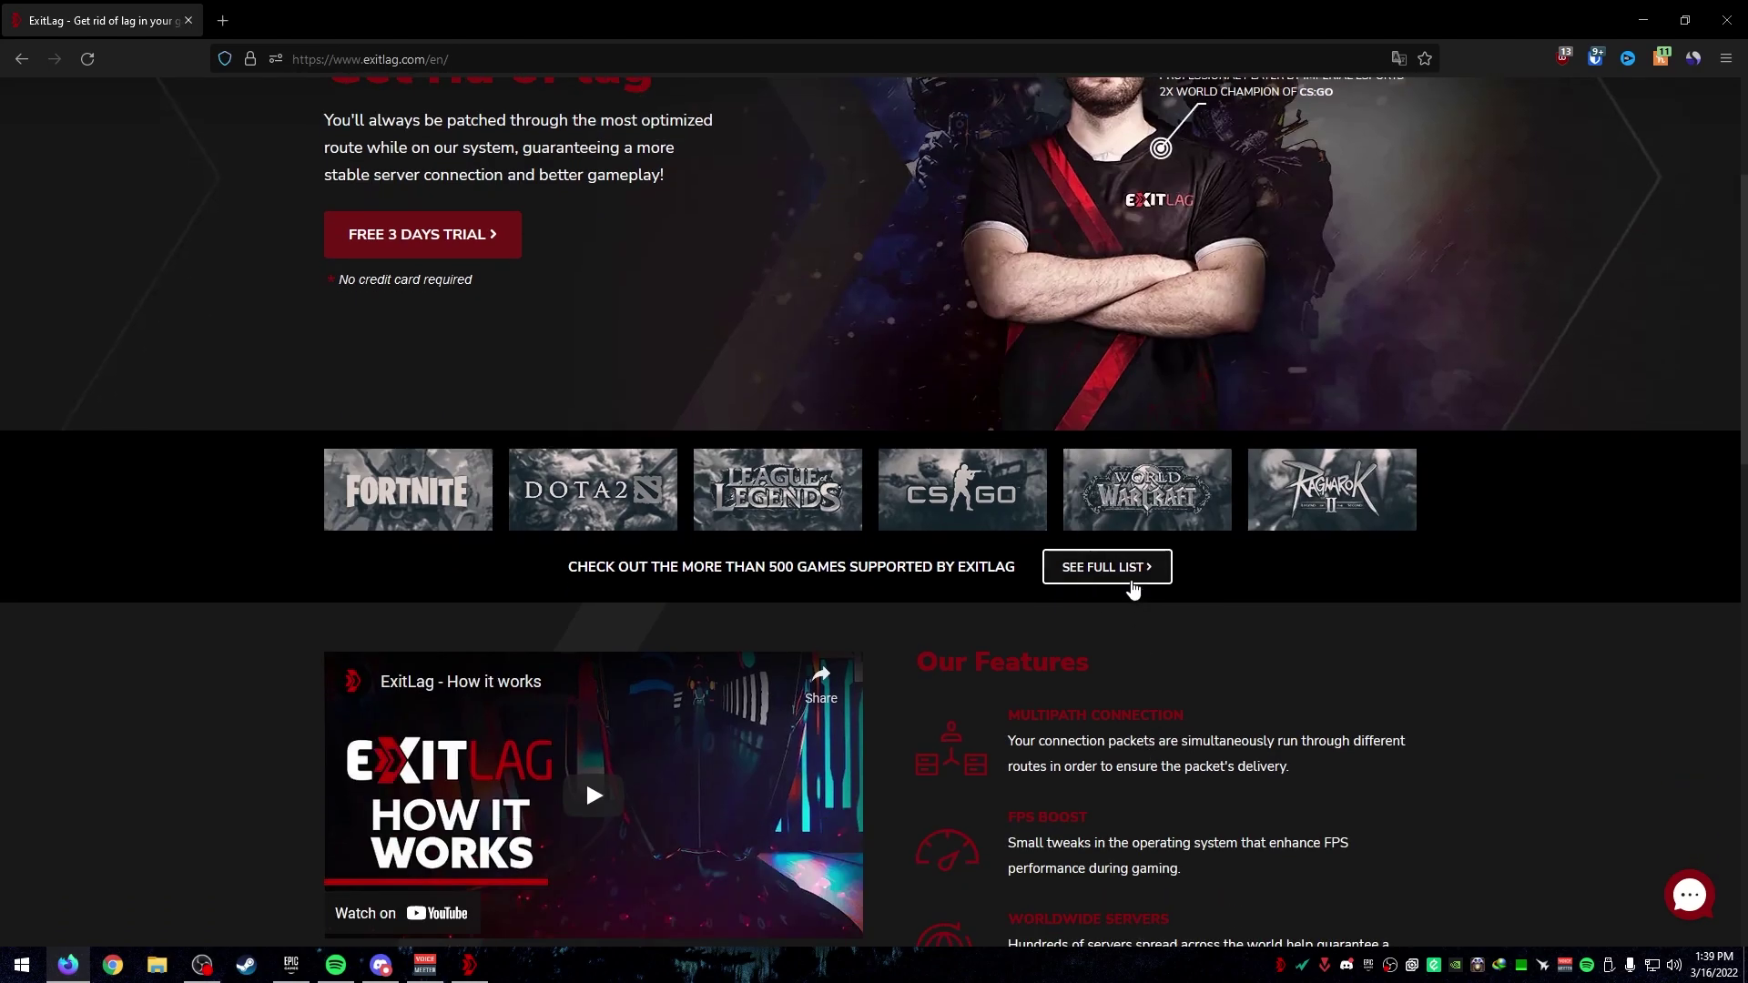
scroll(867, 537, down, 9)
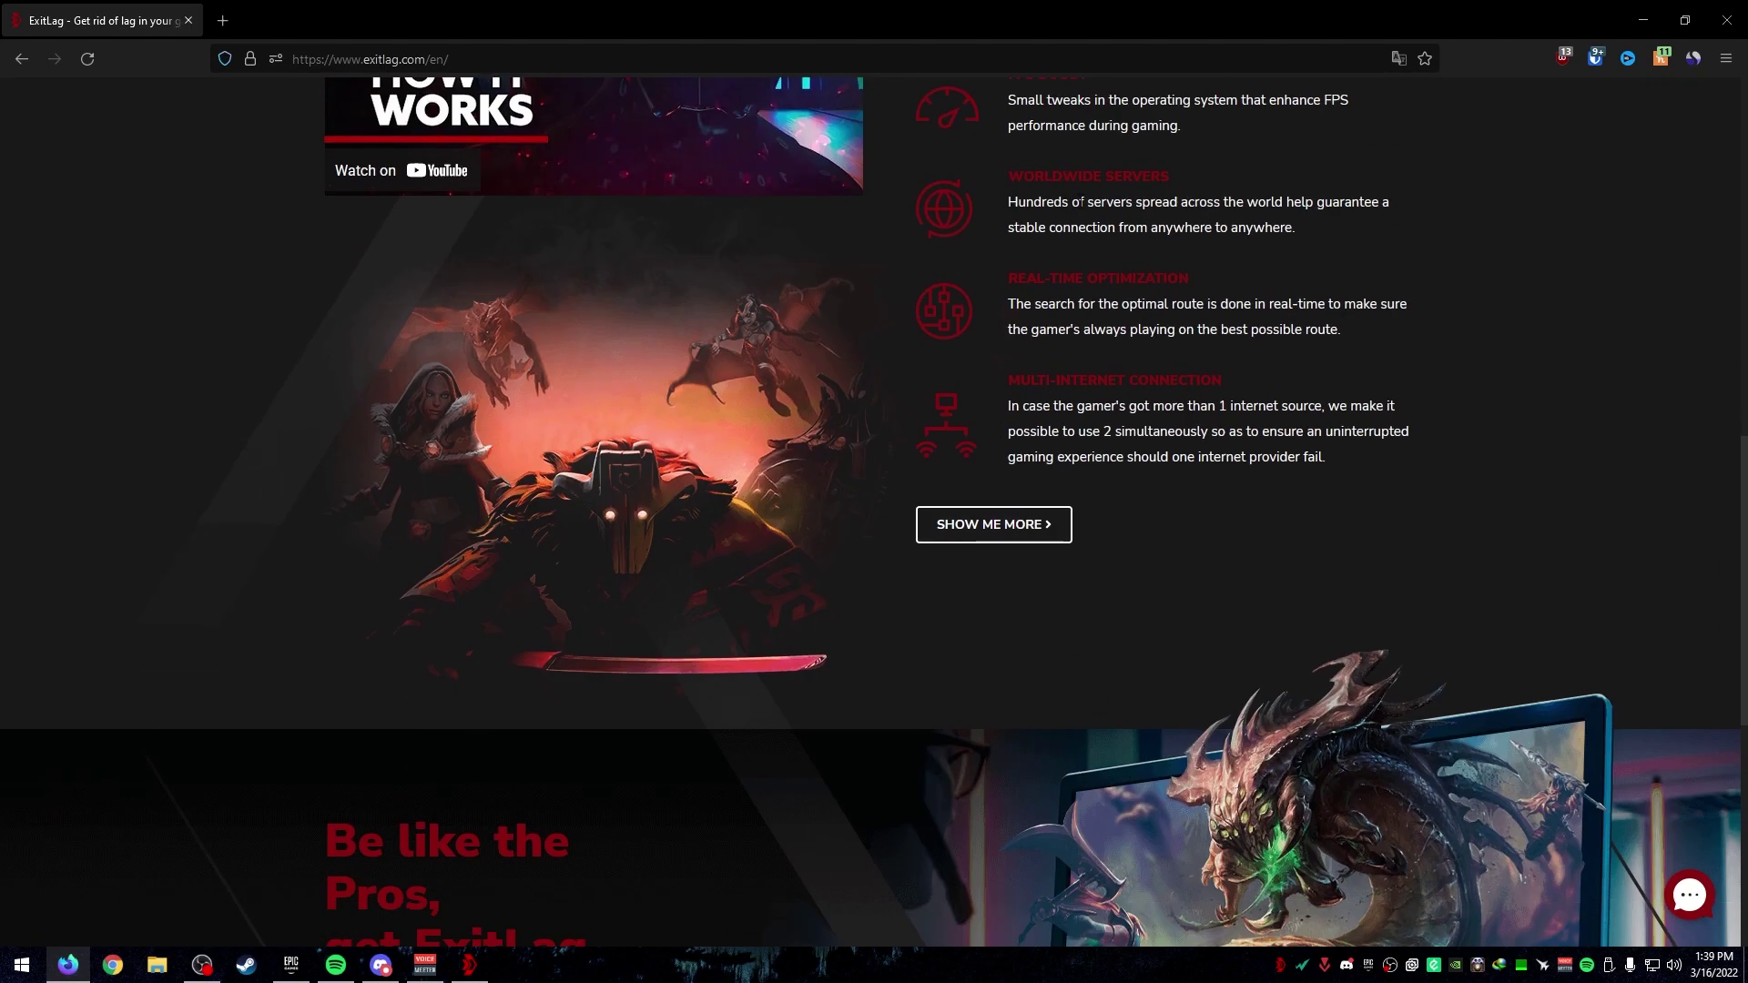
scroll(865, 523, down, 2)
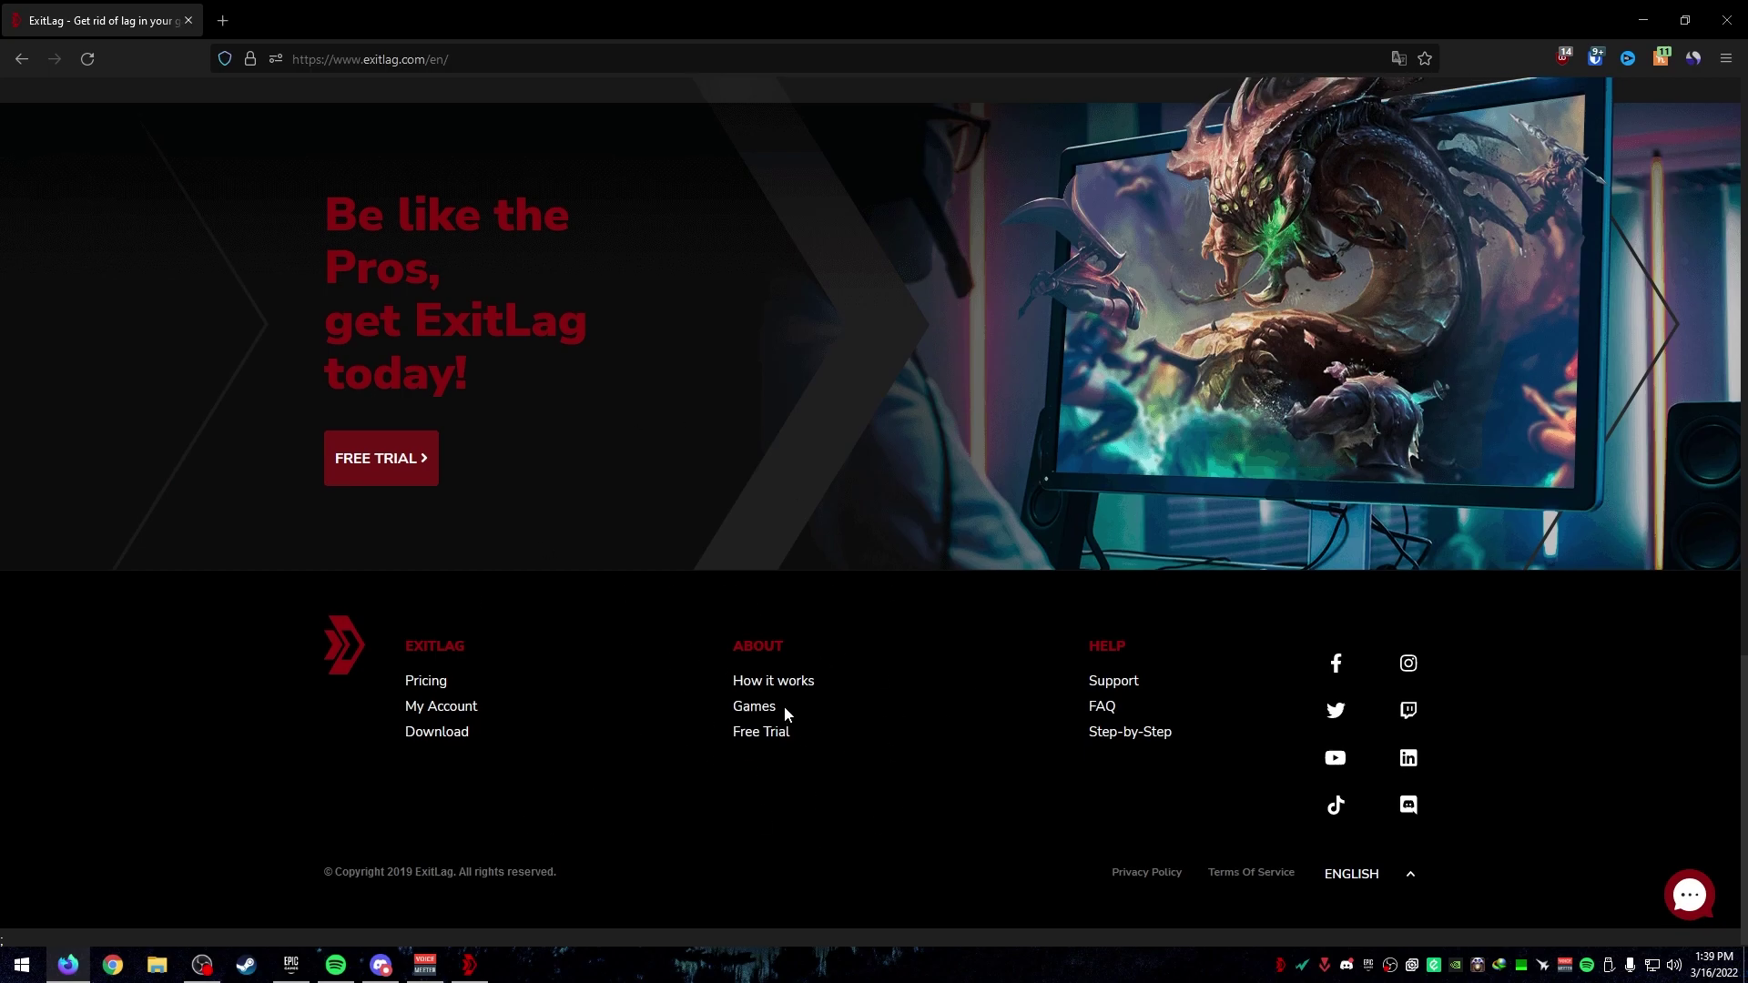
scroll(694, 676, up, 7)
scroll(692, 676, up, 7)
scroll(708, 694, up, 4)
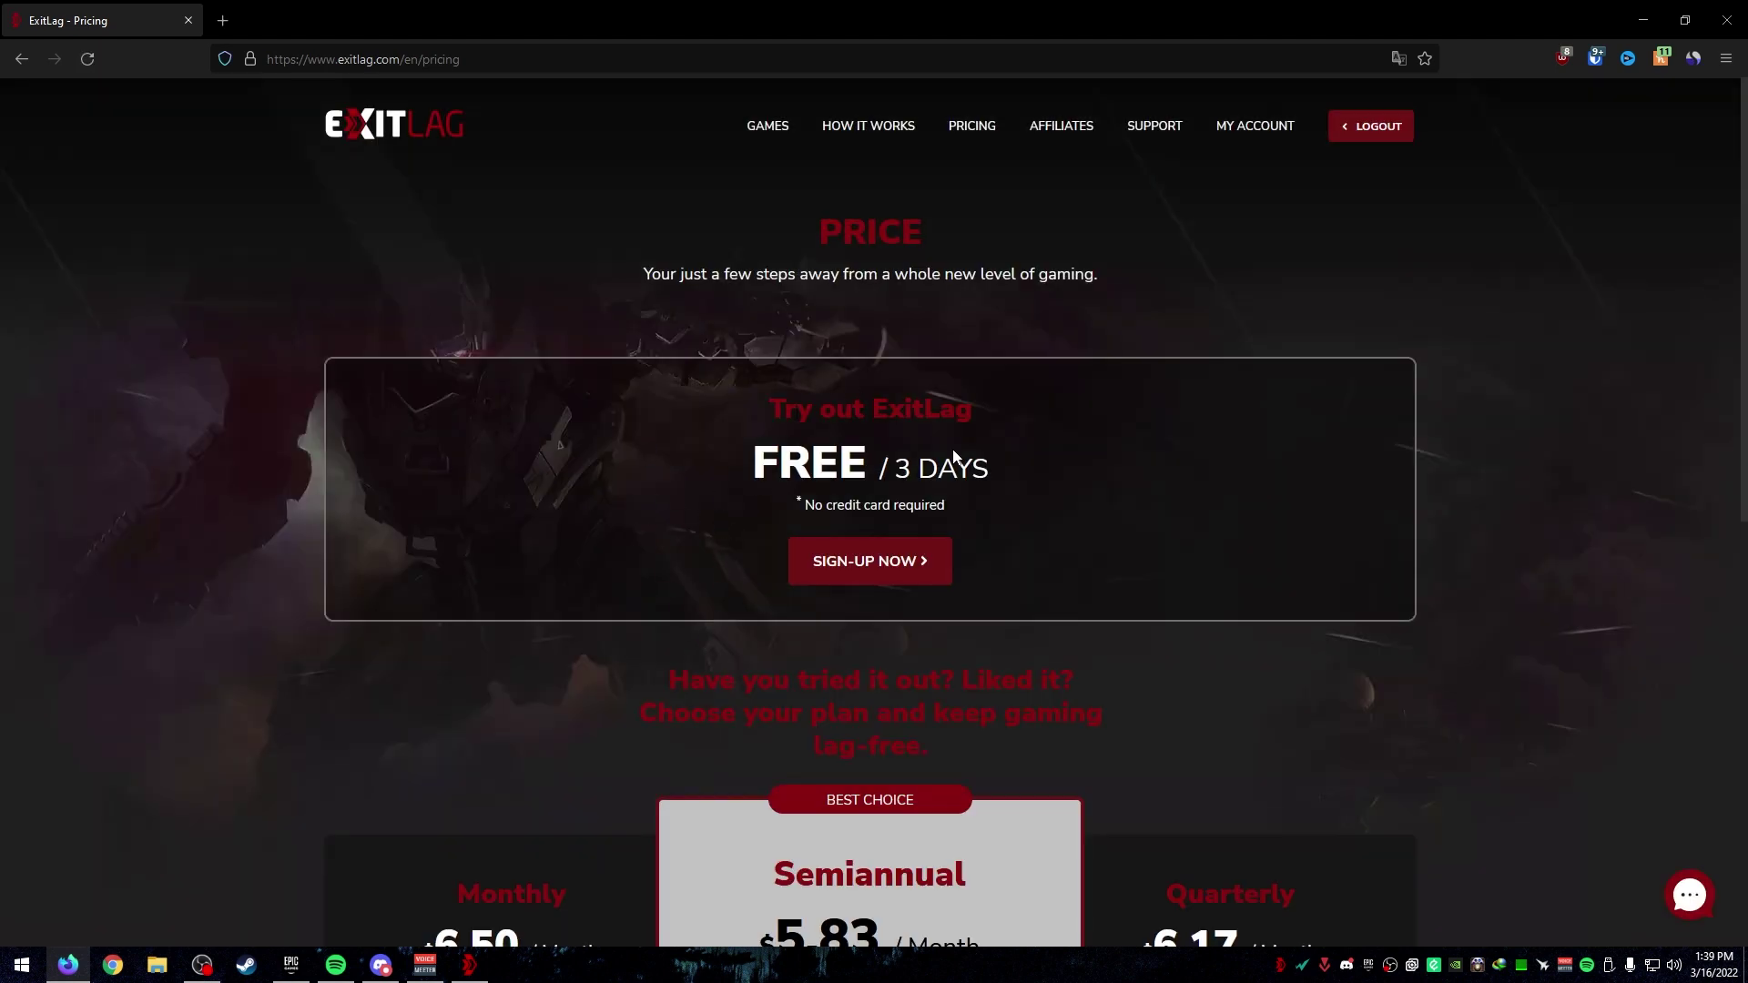
Highlight the FREE 3-day trial line and scroll through the ExitLag pricing plans.
triple_click(767, 464)
click(865, 505)
scroll(965, 483, down, 5)
scroll(960, 711, down, 3)
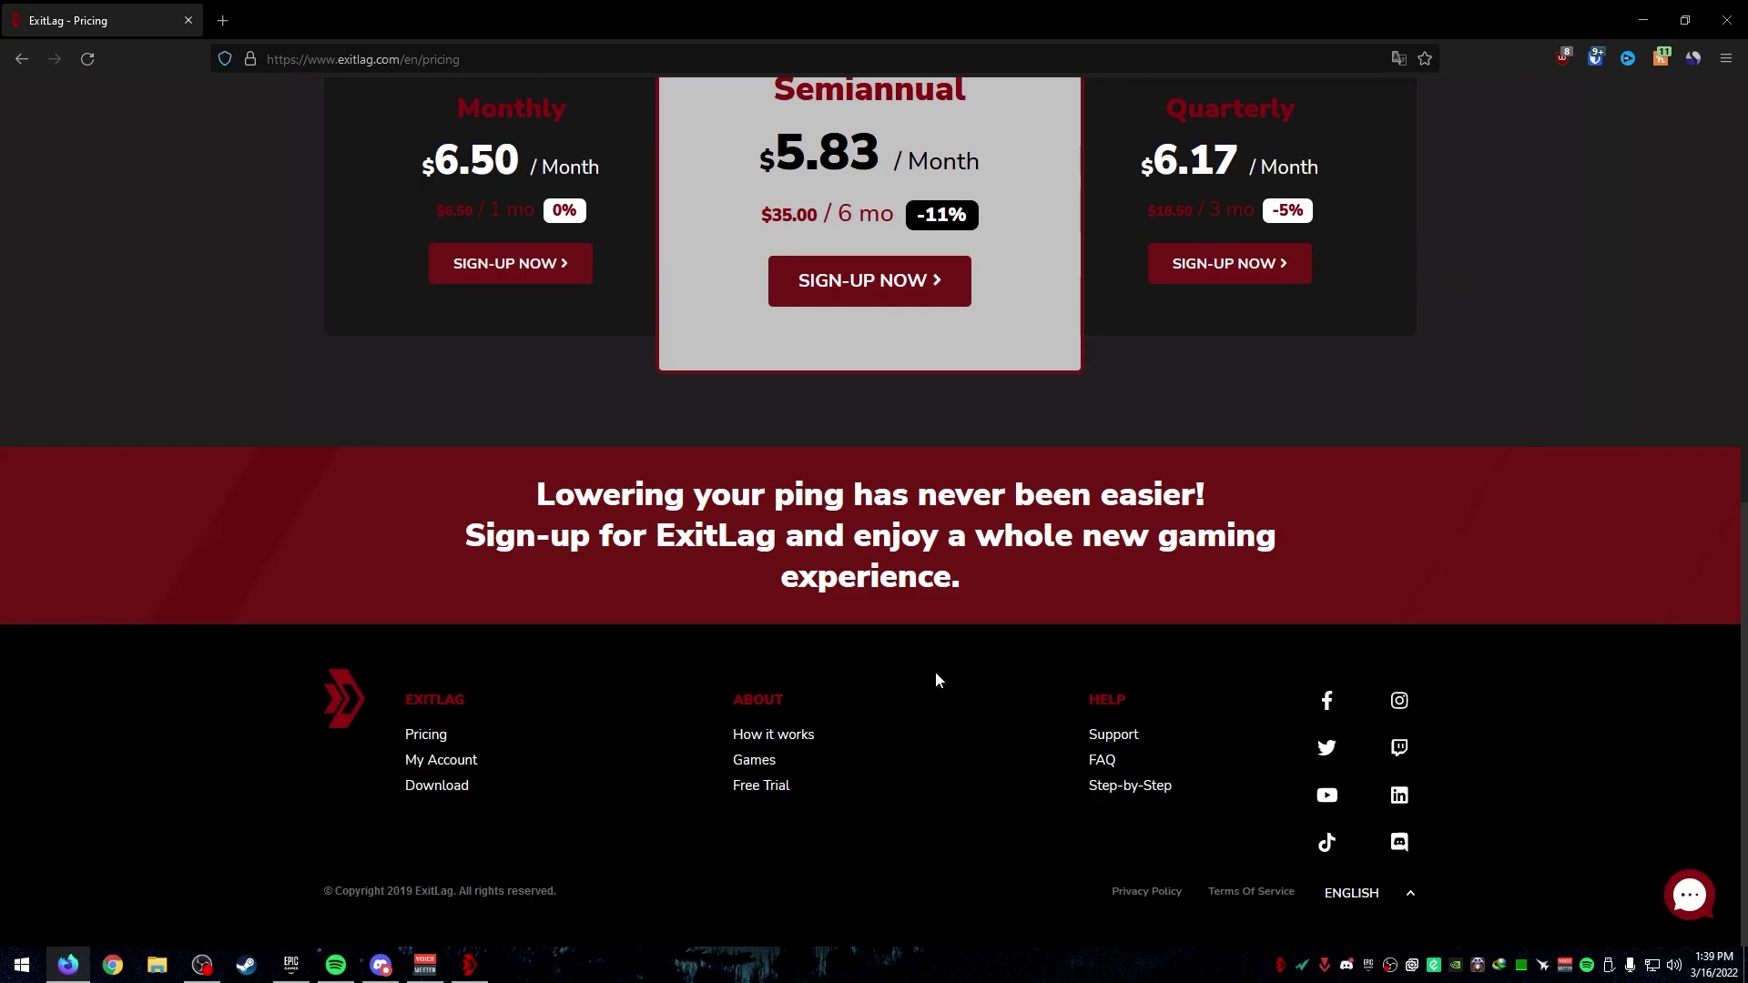
scroll(936, 675, up, 4)
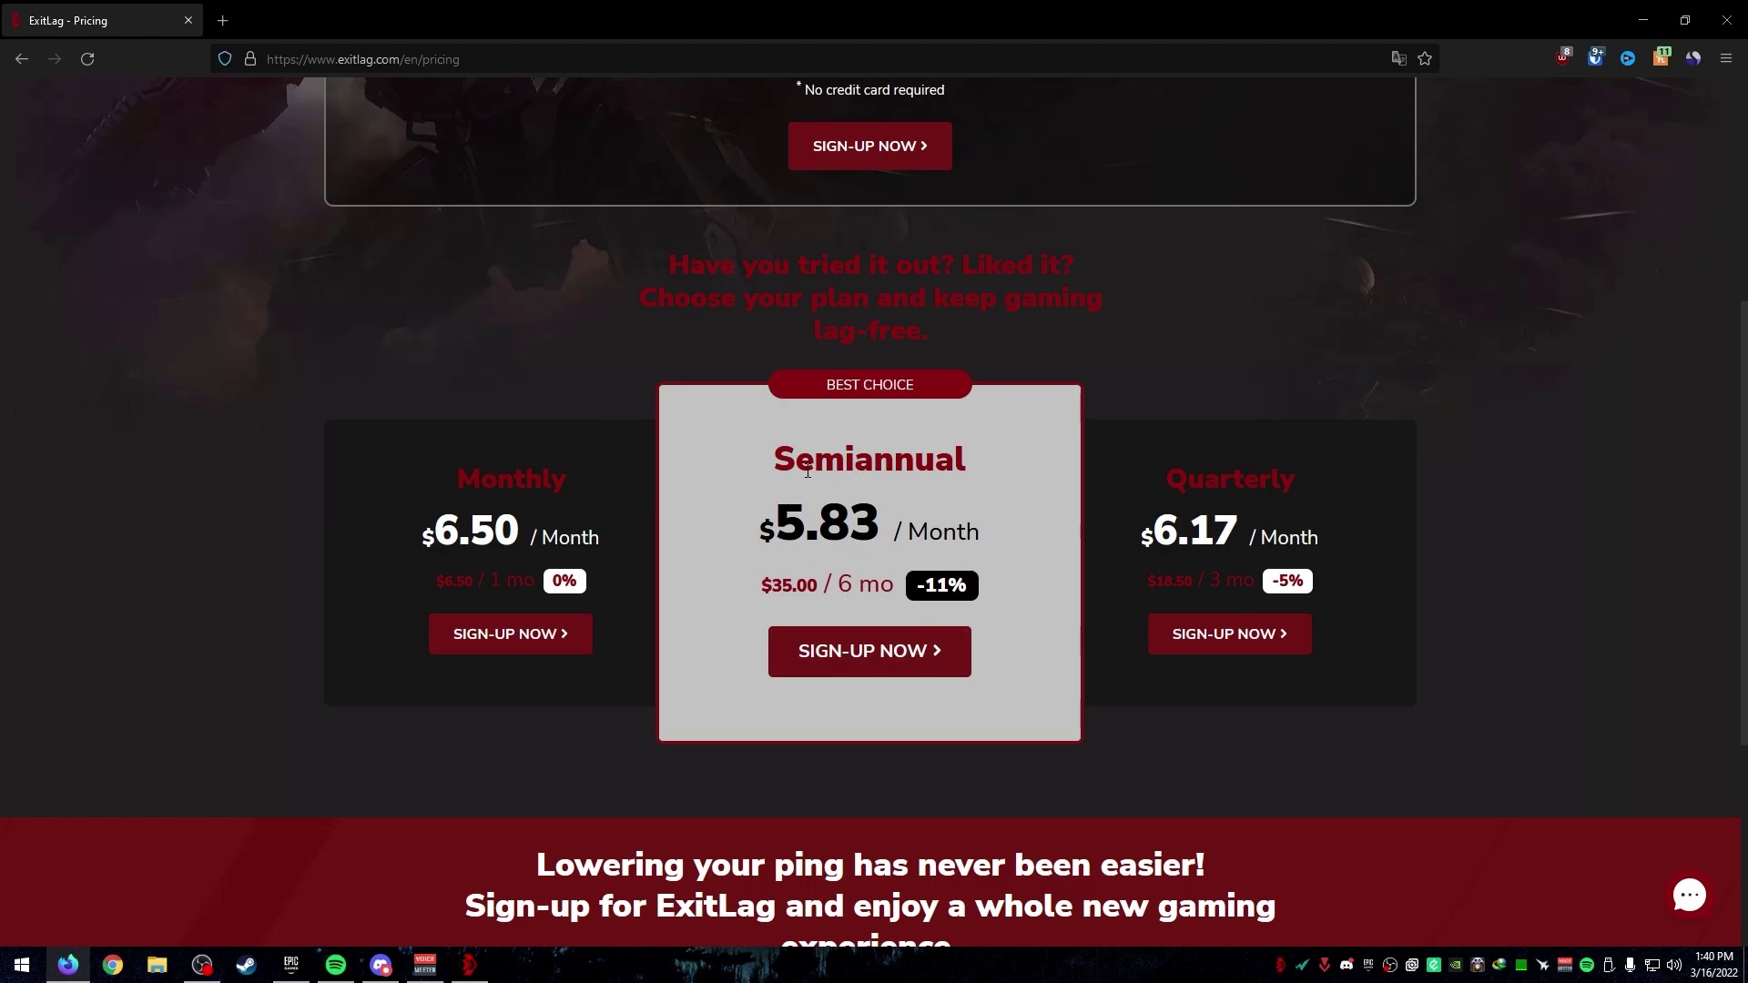
Select and compare the Semiannual $5.83 and Quarterly 3-month price texts.
drag(839, 592, 879, 589)
drag(846, 522, 763, 527)
click(863, 497)
double_click(1215, 532)
click(1293, 648)
drag(1204, 581, 1275, 575)
scroll(1326, 496, up, 5)
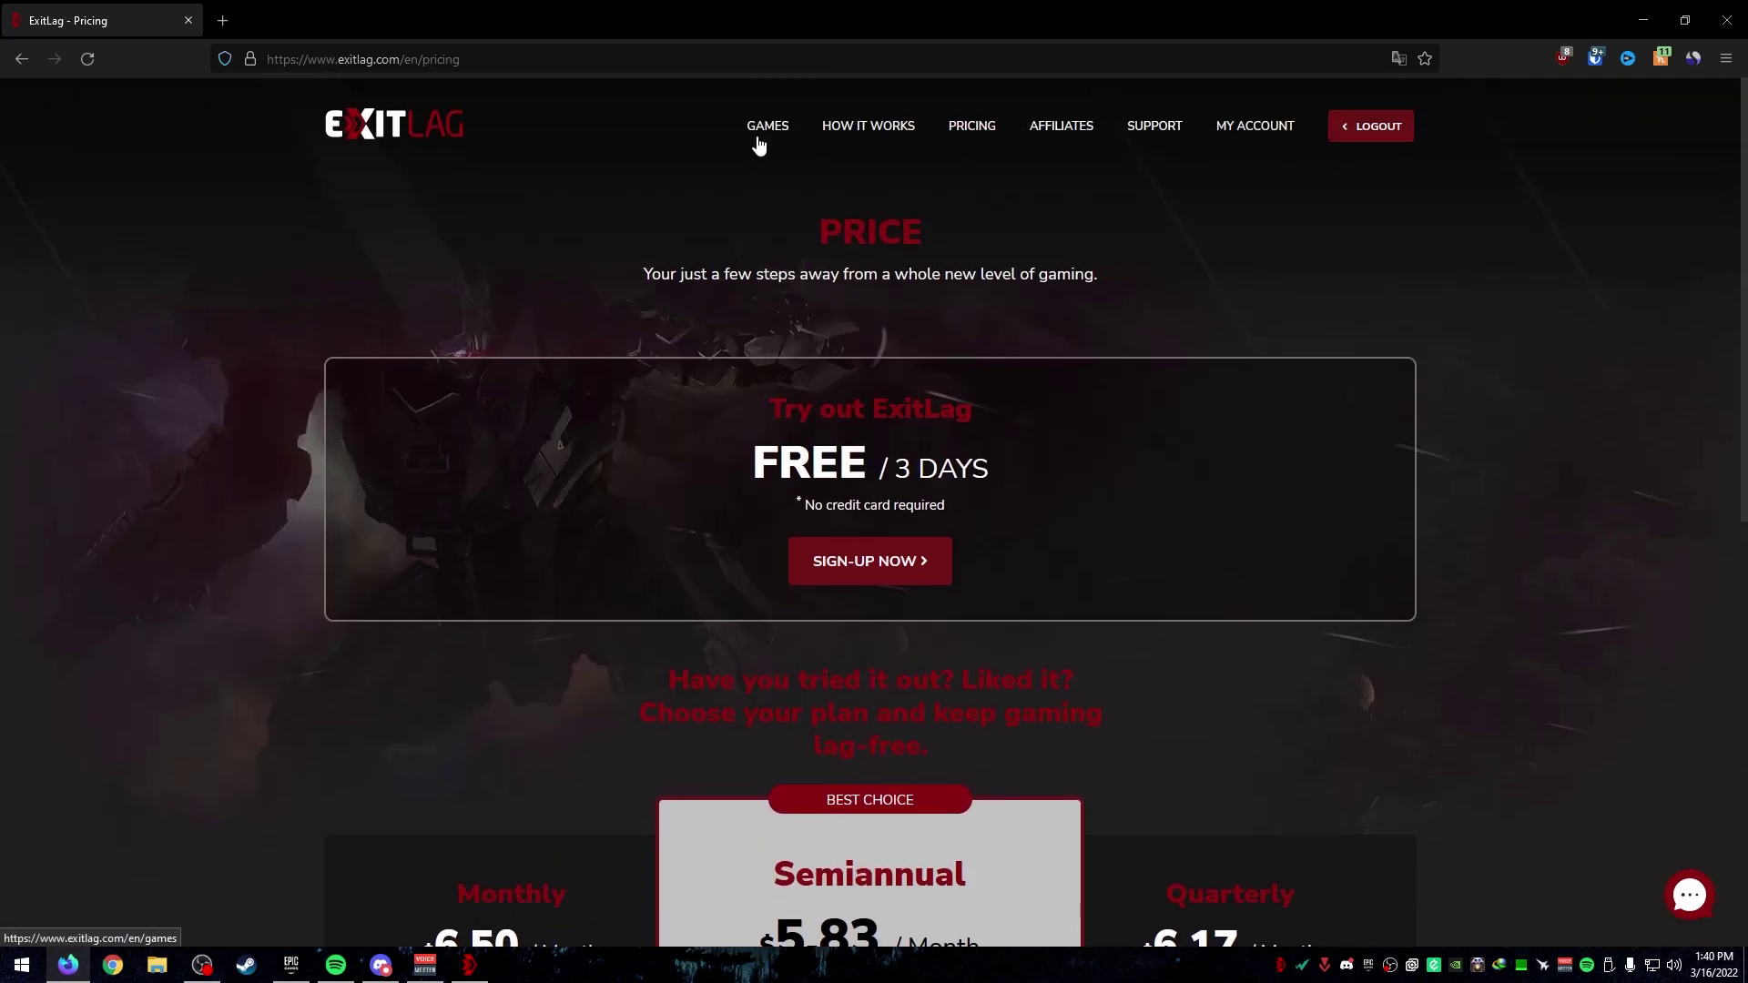
Minimise Firefox, launch ExitLag and go to the Tools General settings.
click(1642, 20)
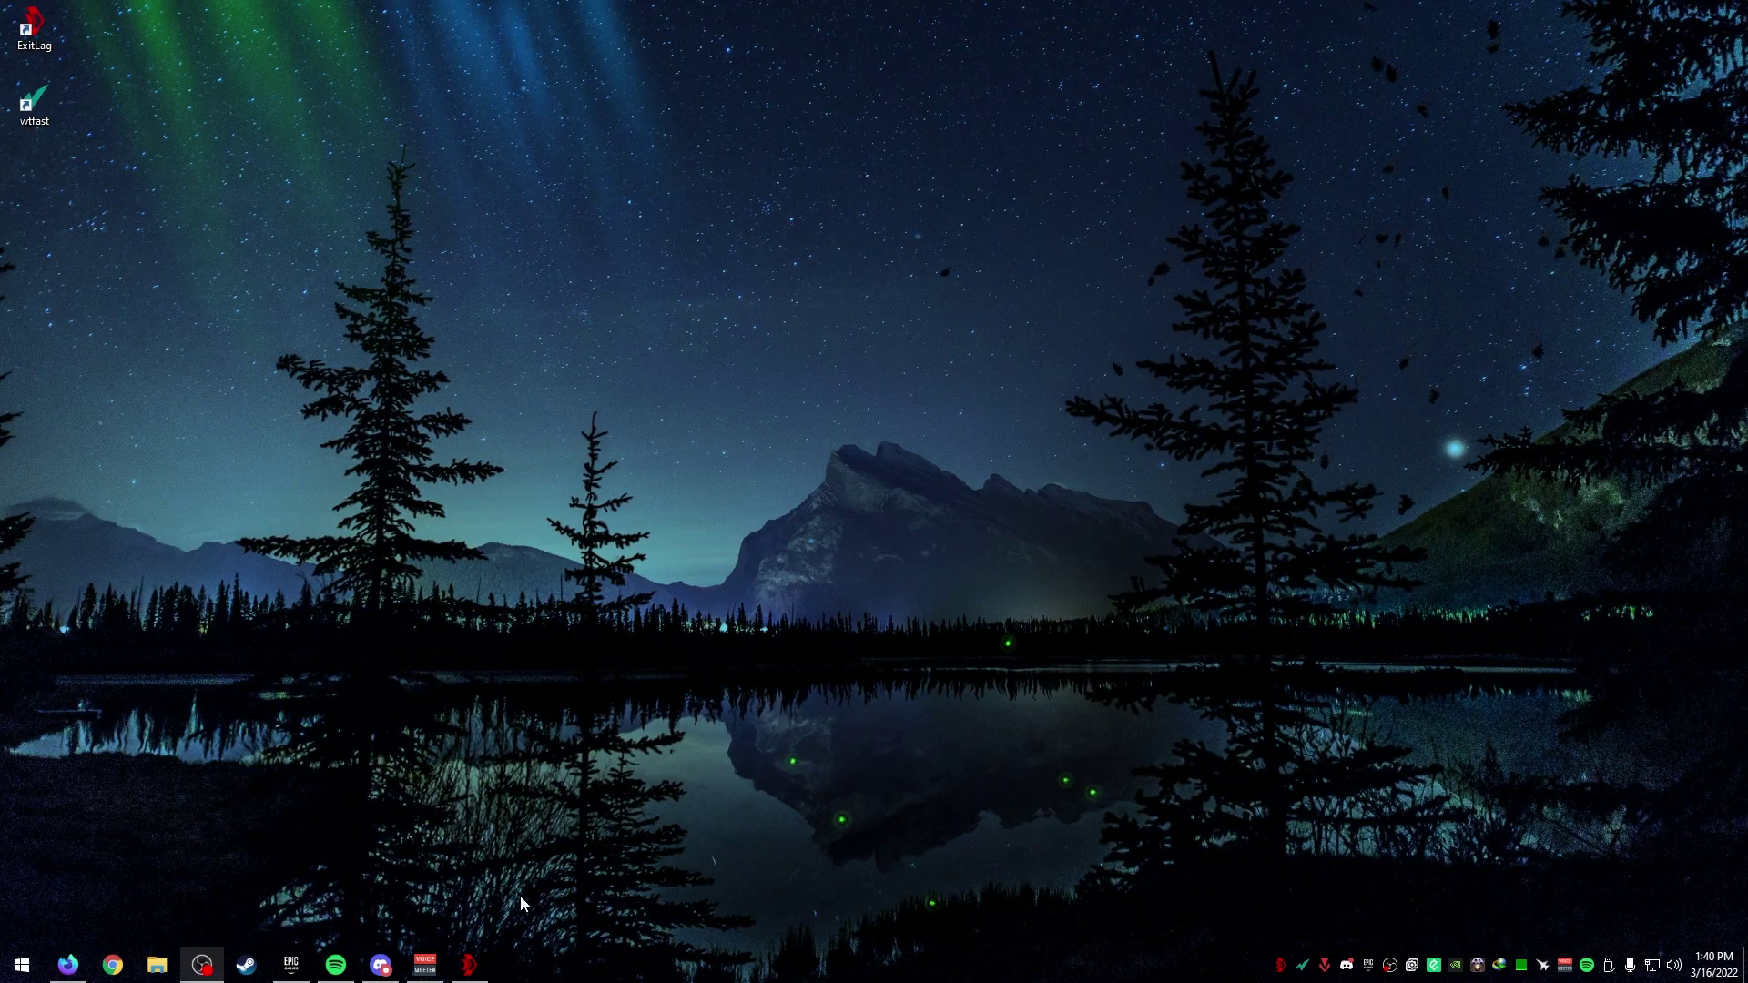
click(469, 965)
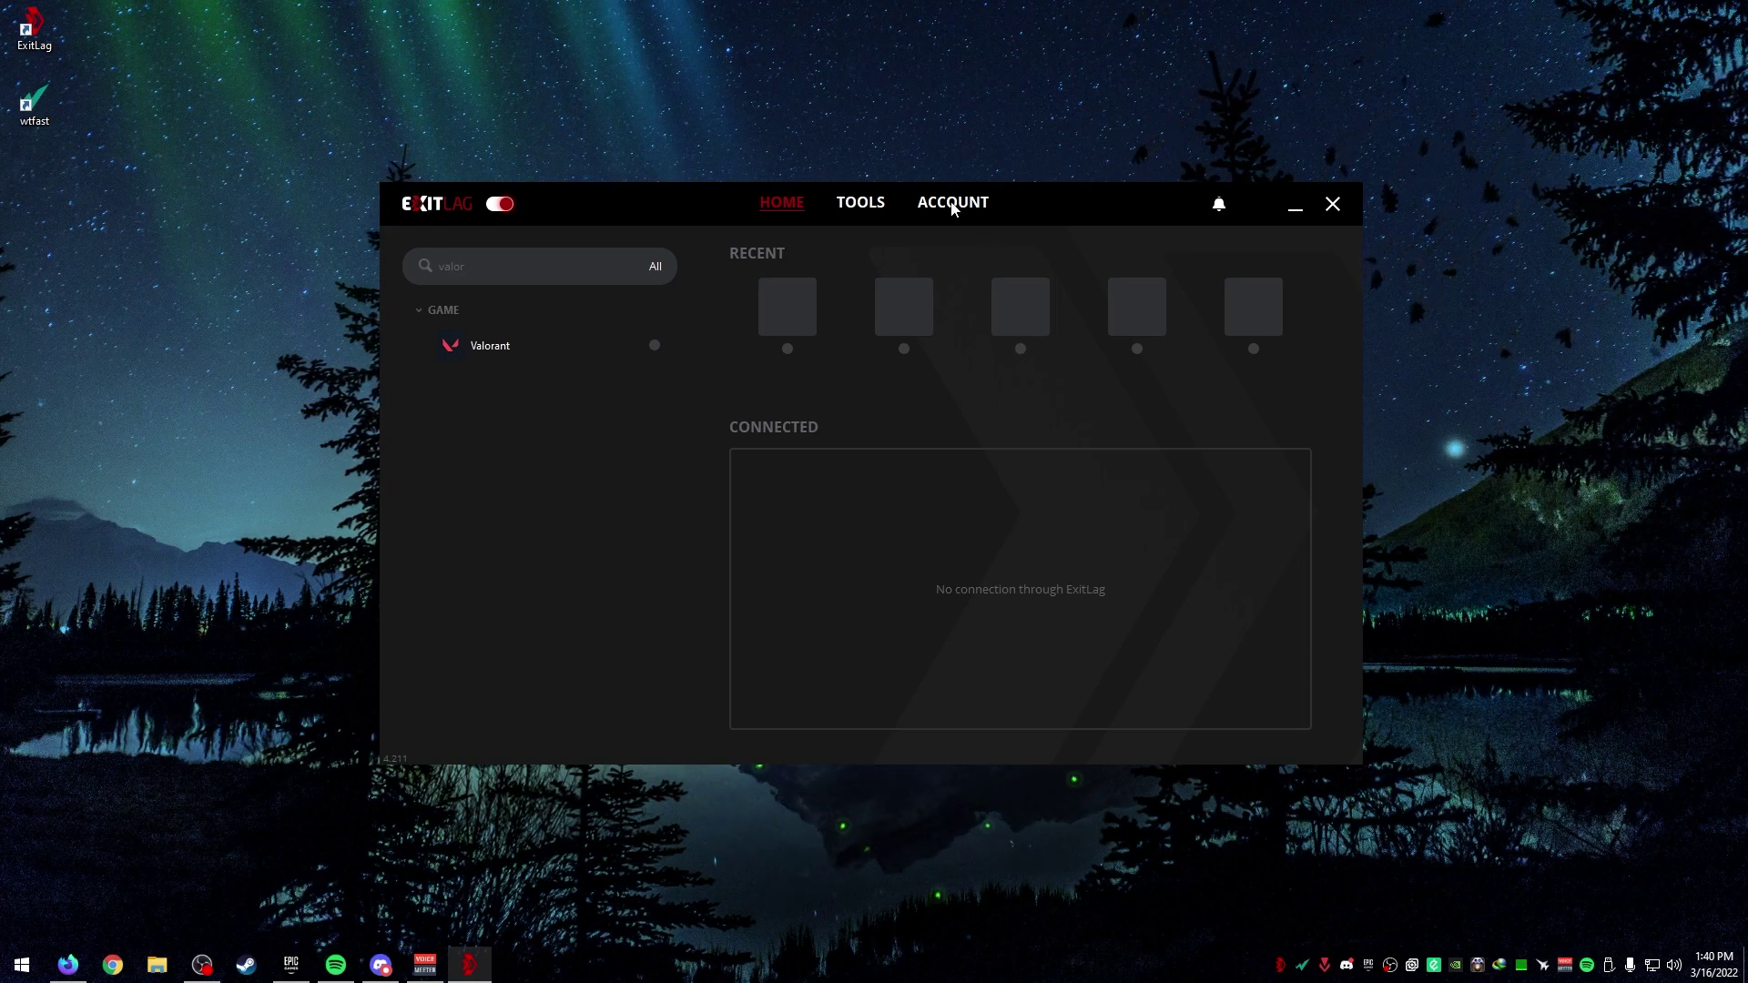
click(860, 203)
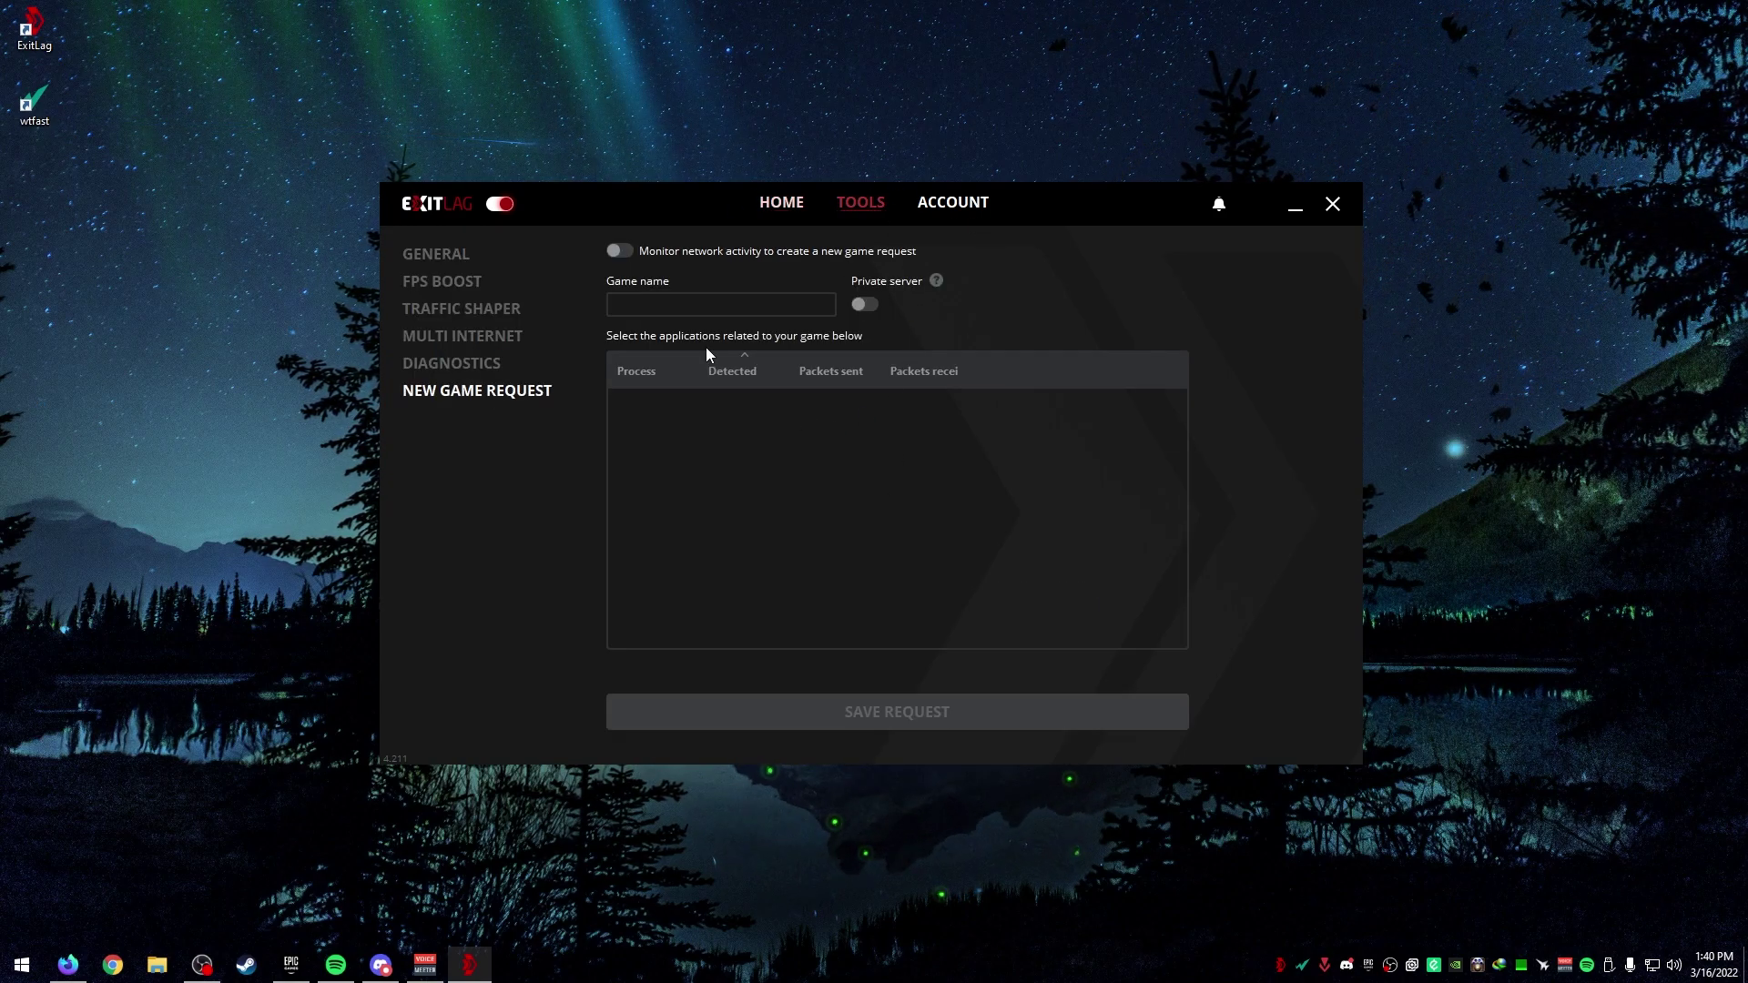
click(451, 258)
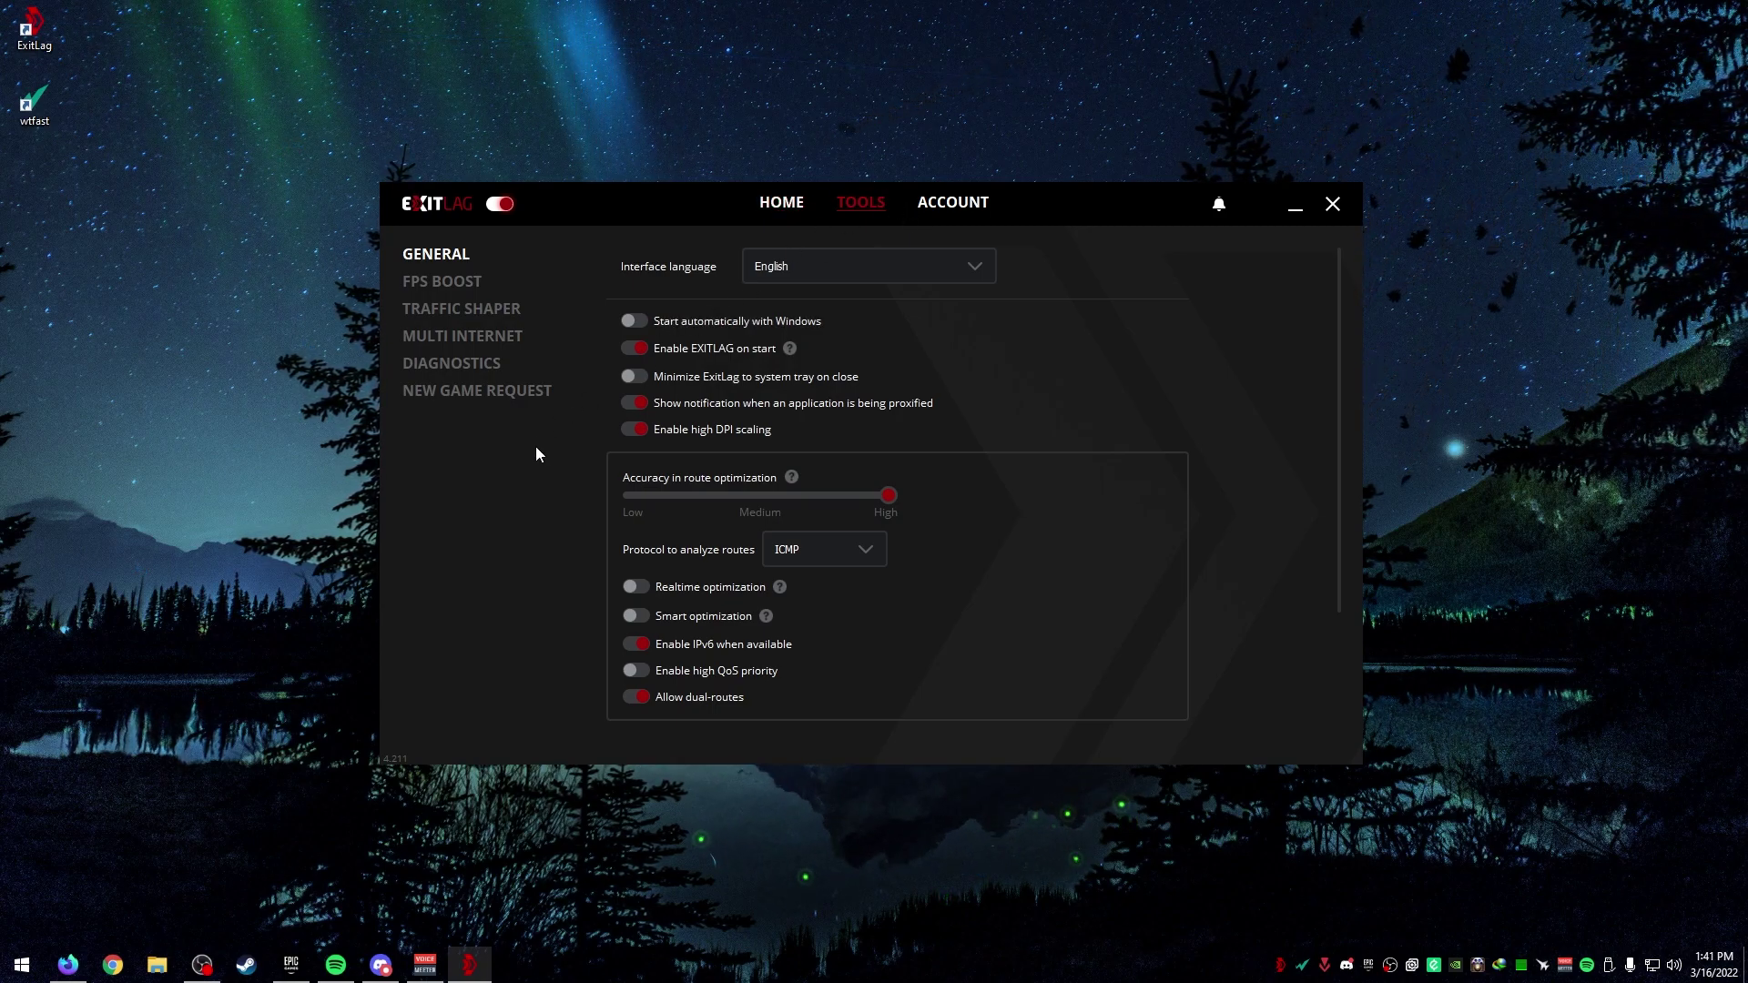
Keep ICMP as the protocol for analyzing routes.
click(809, 548)
click(808, 546)
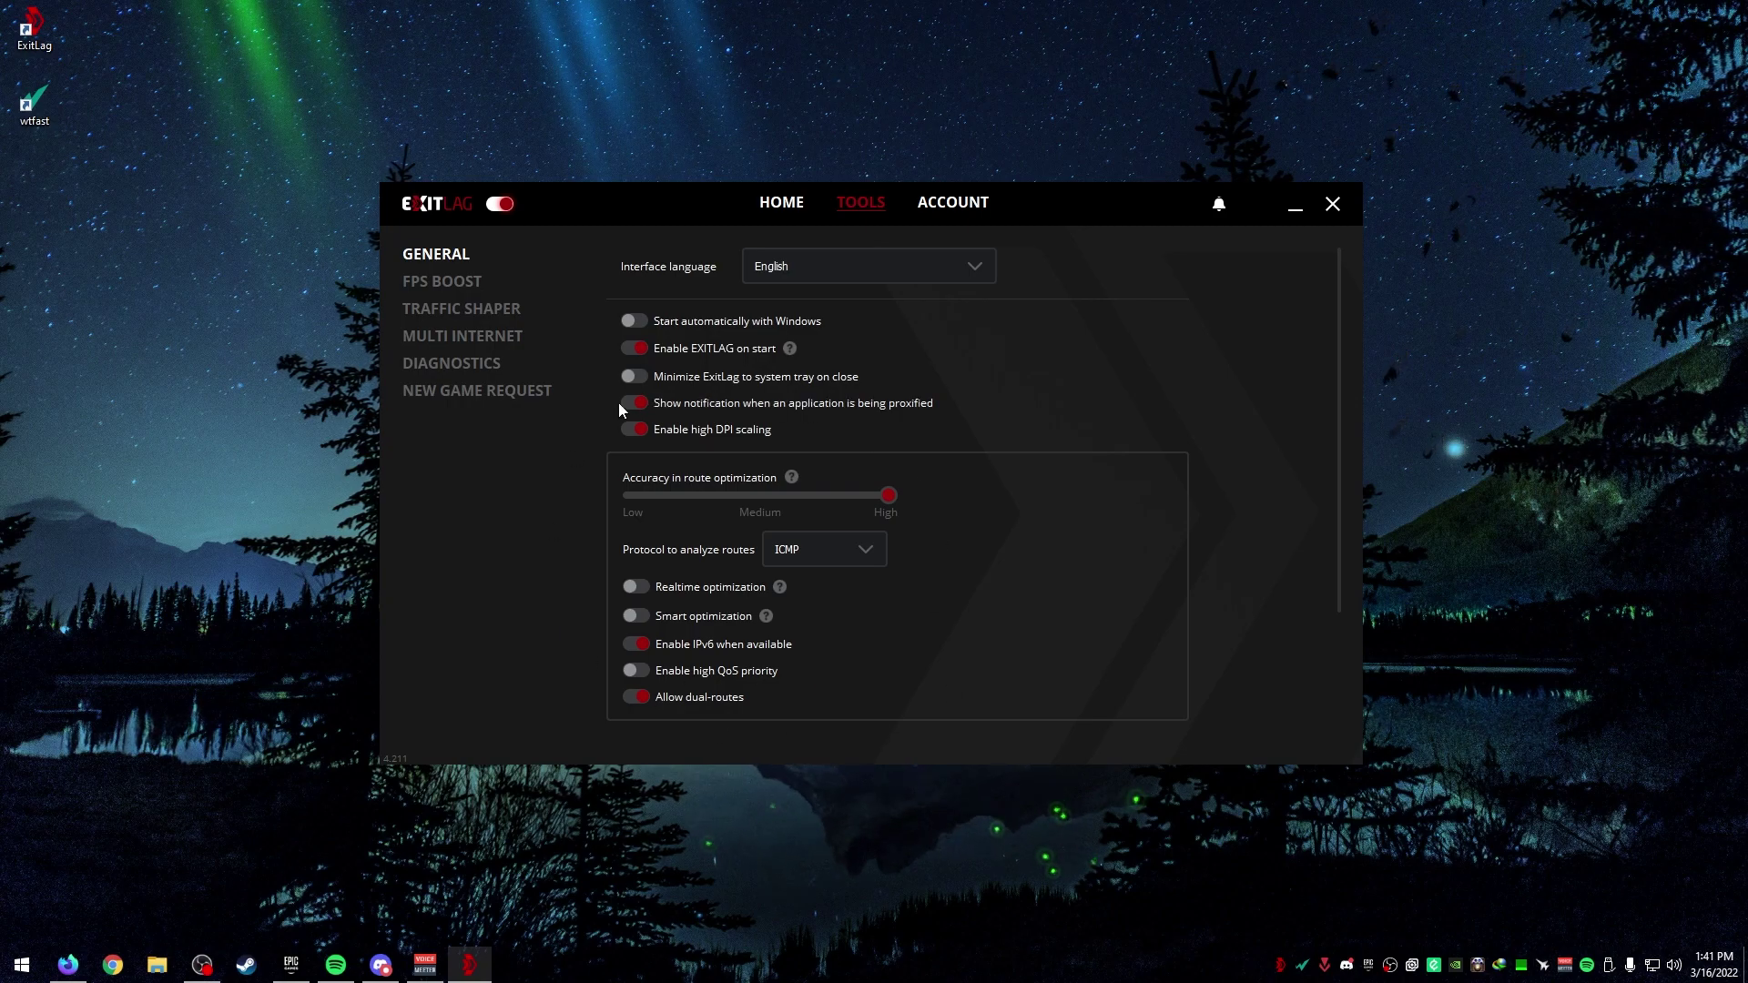
click(801, 546)
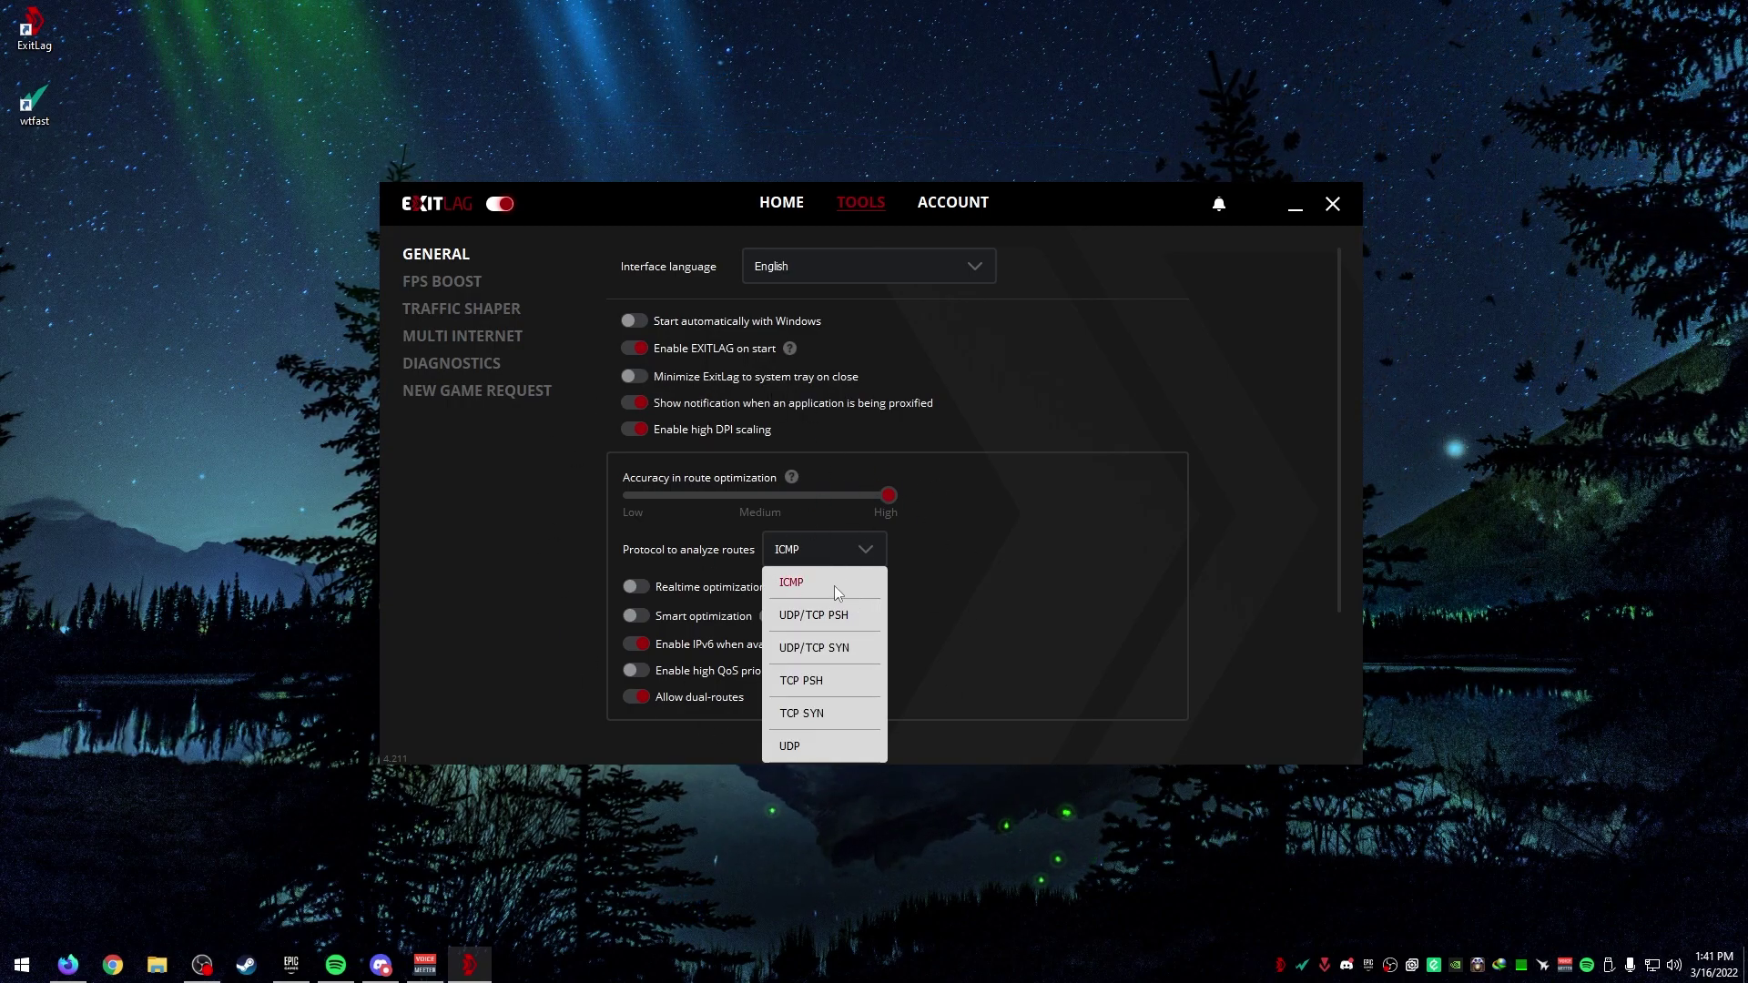
click(839, 550)
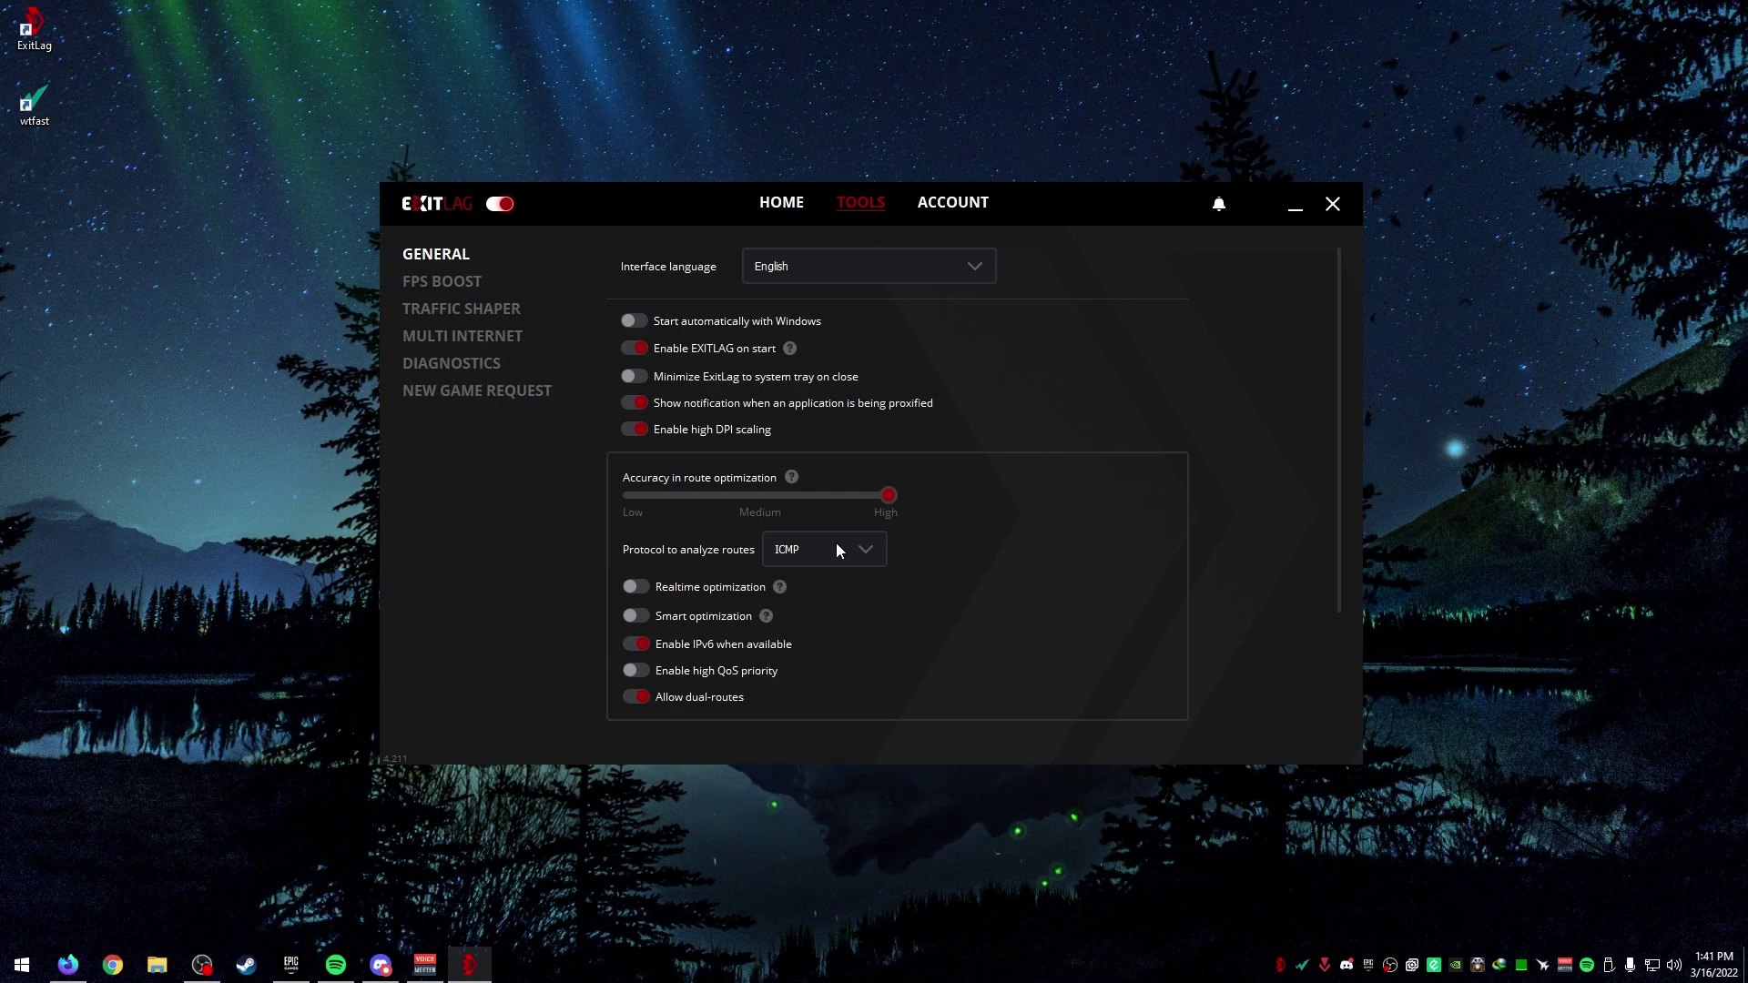
mouse_move(783, 594)
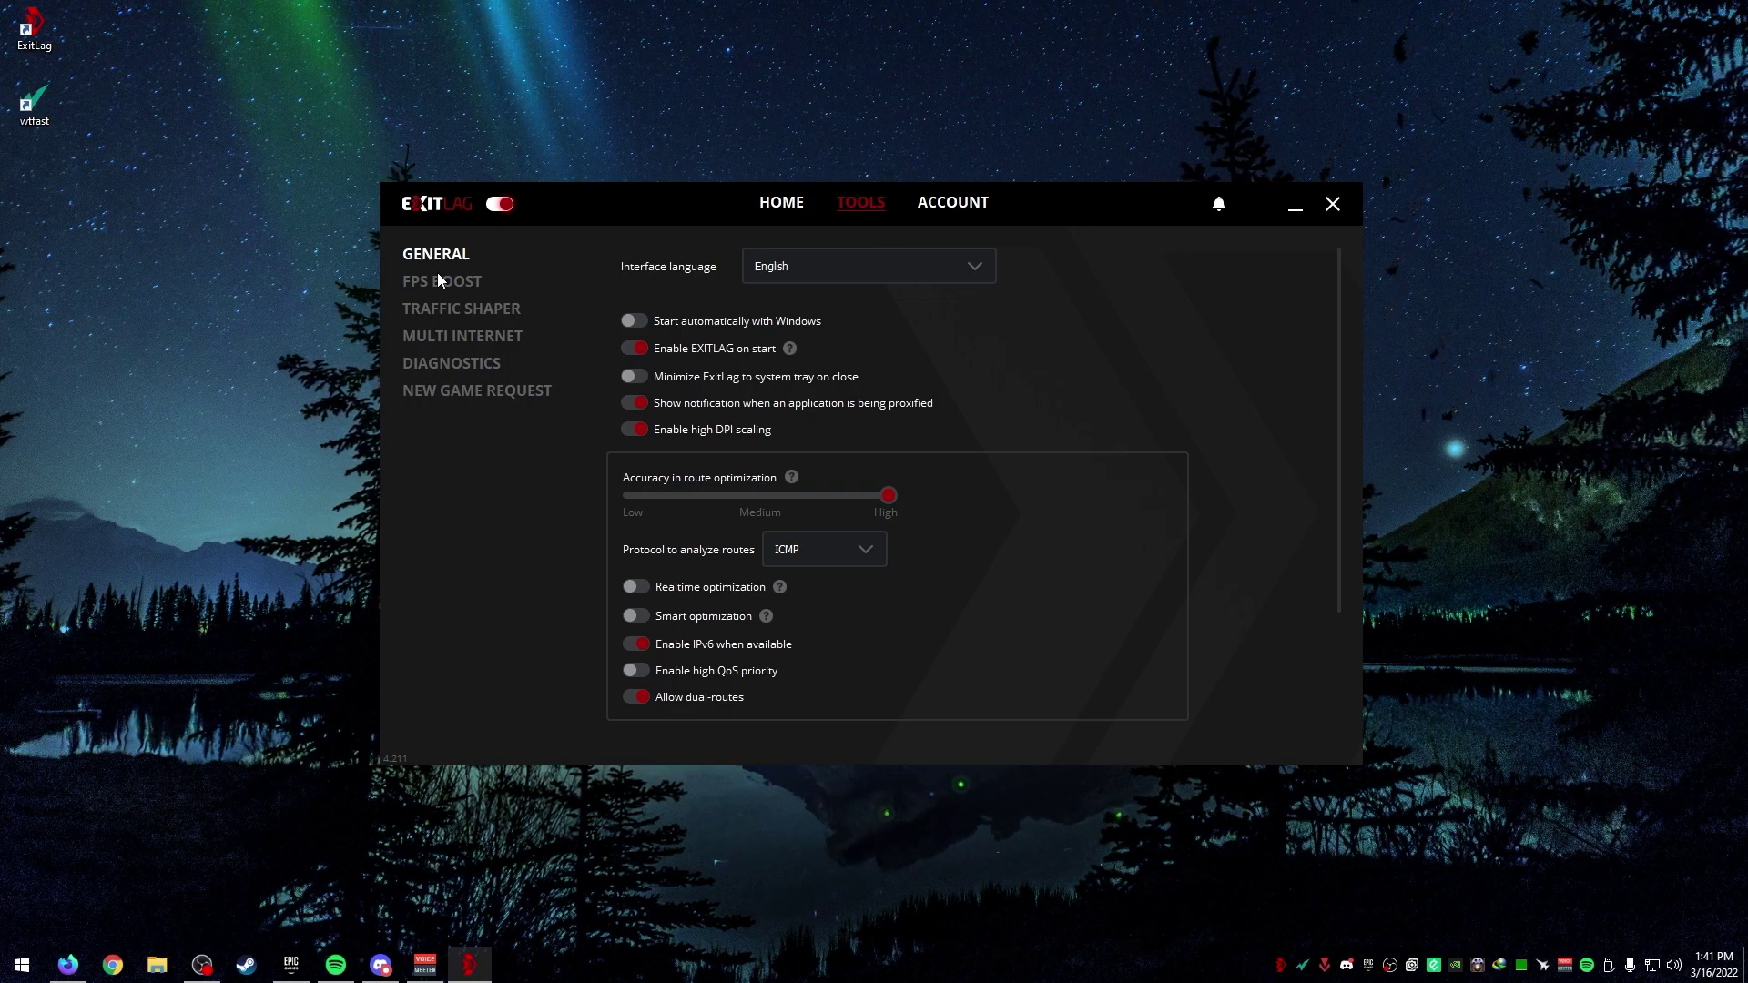
Browse the FPS Boost and Traffic Shaper pages, ending on Multi Internet with interfaces left off.
click(417, 288)
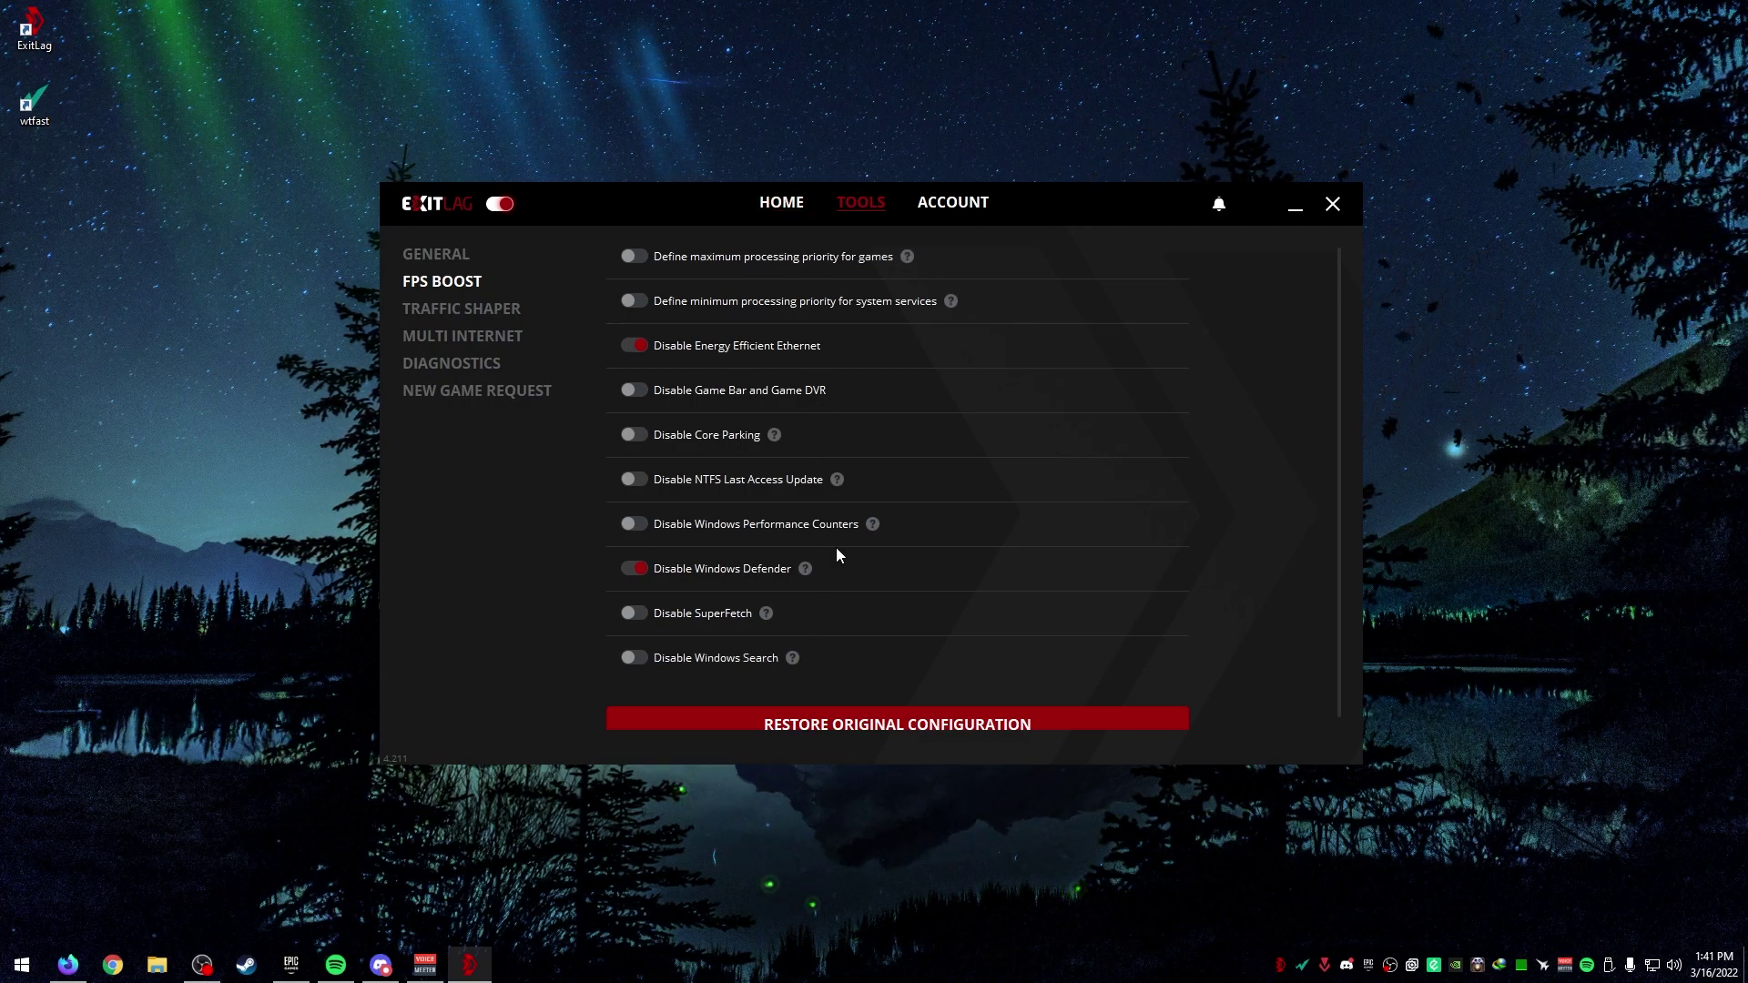
click(463, 311)
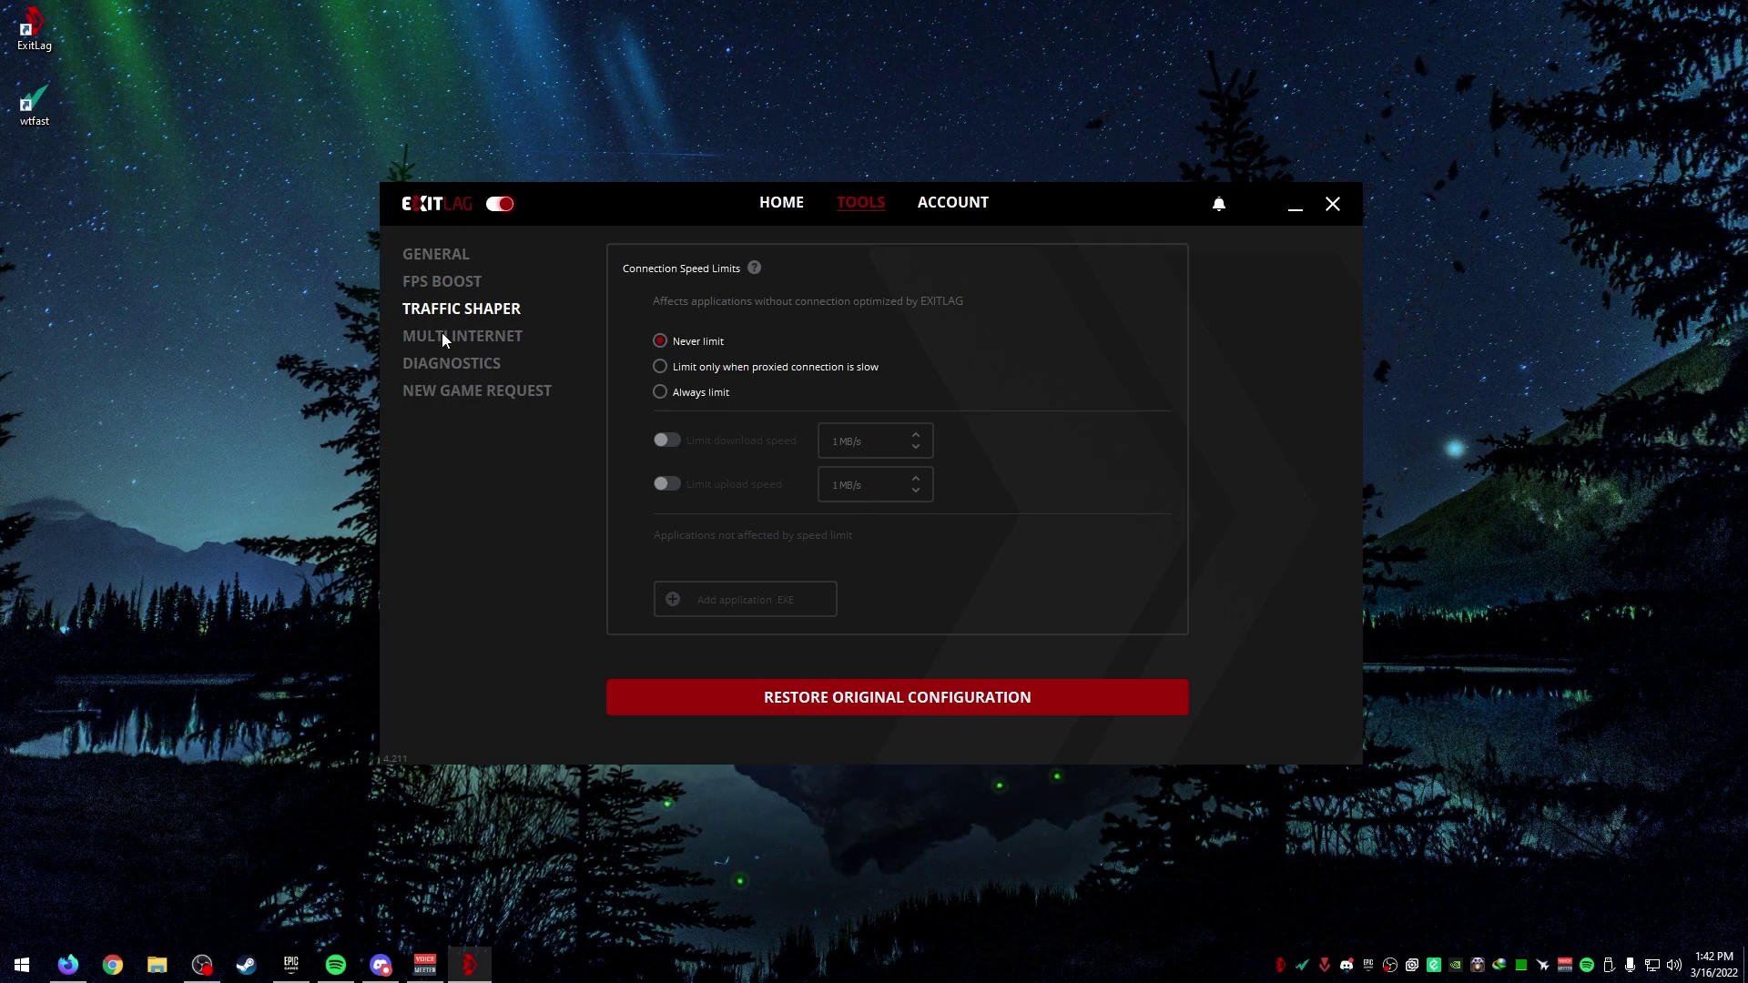
click(443, 337)
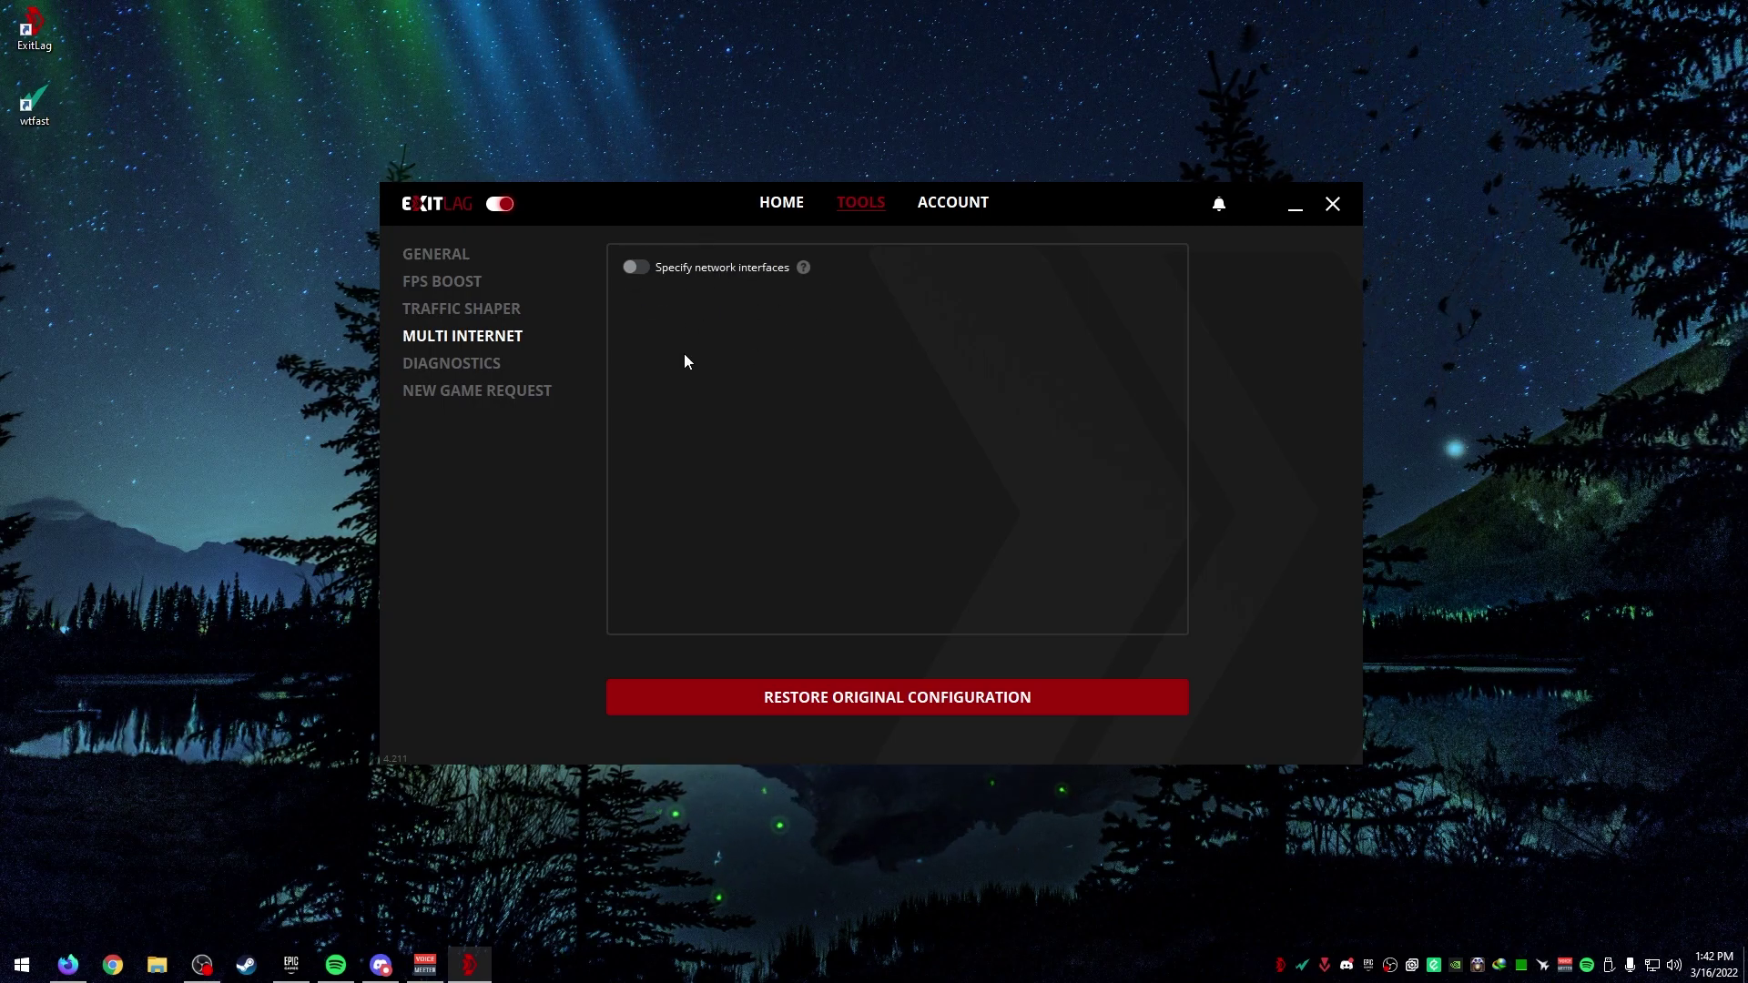
In Diagnostics, switch Monitor ping in real time on then off, then go to New Game Request.
click(437, 363)
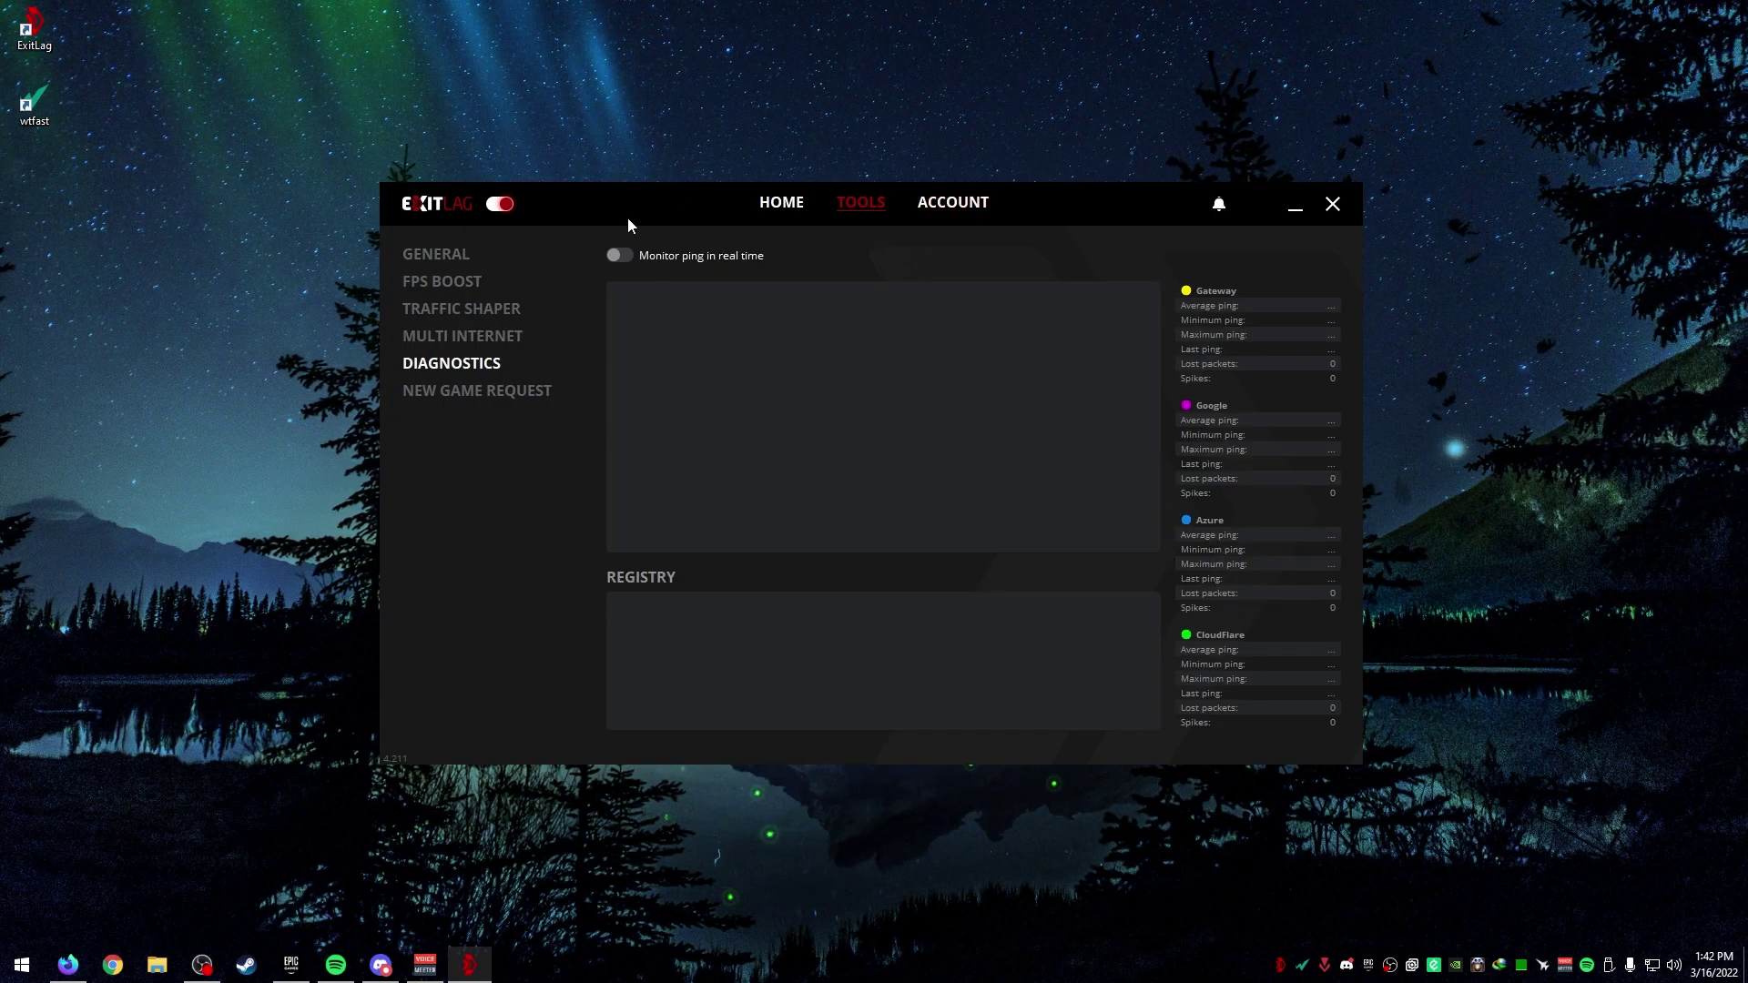
click(620, 256)
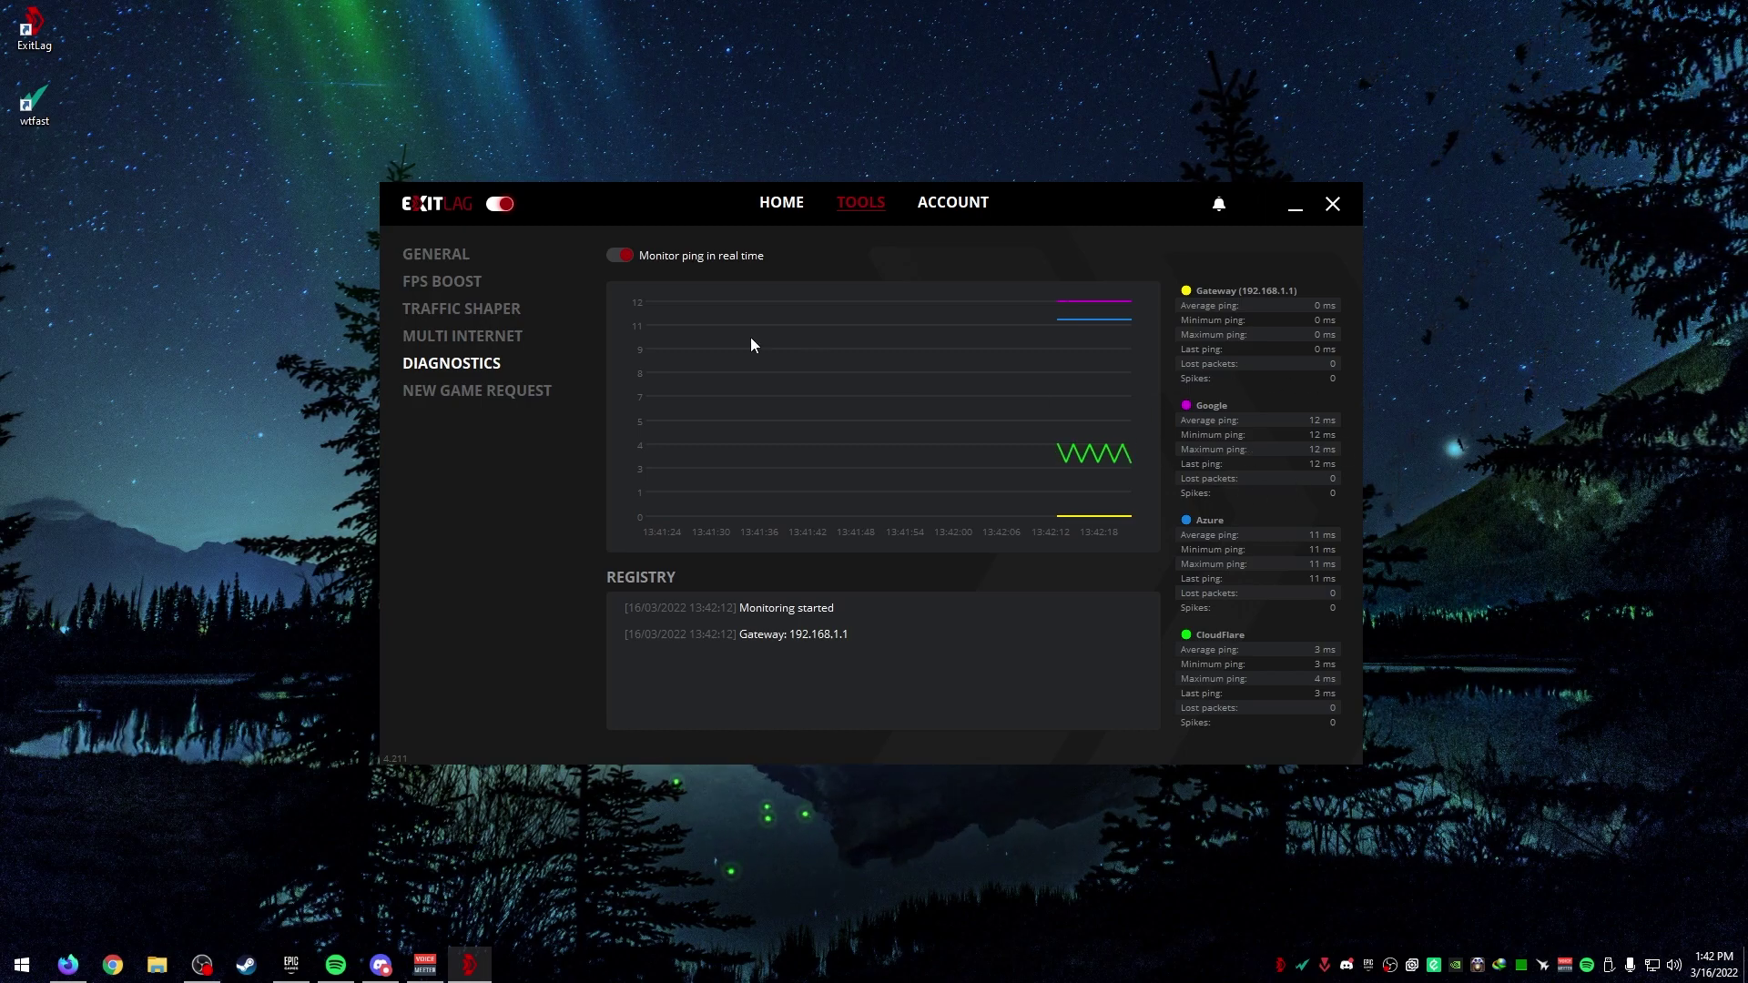
click(619, 255)
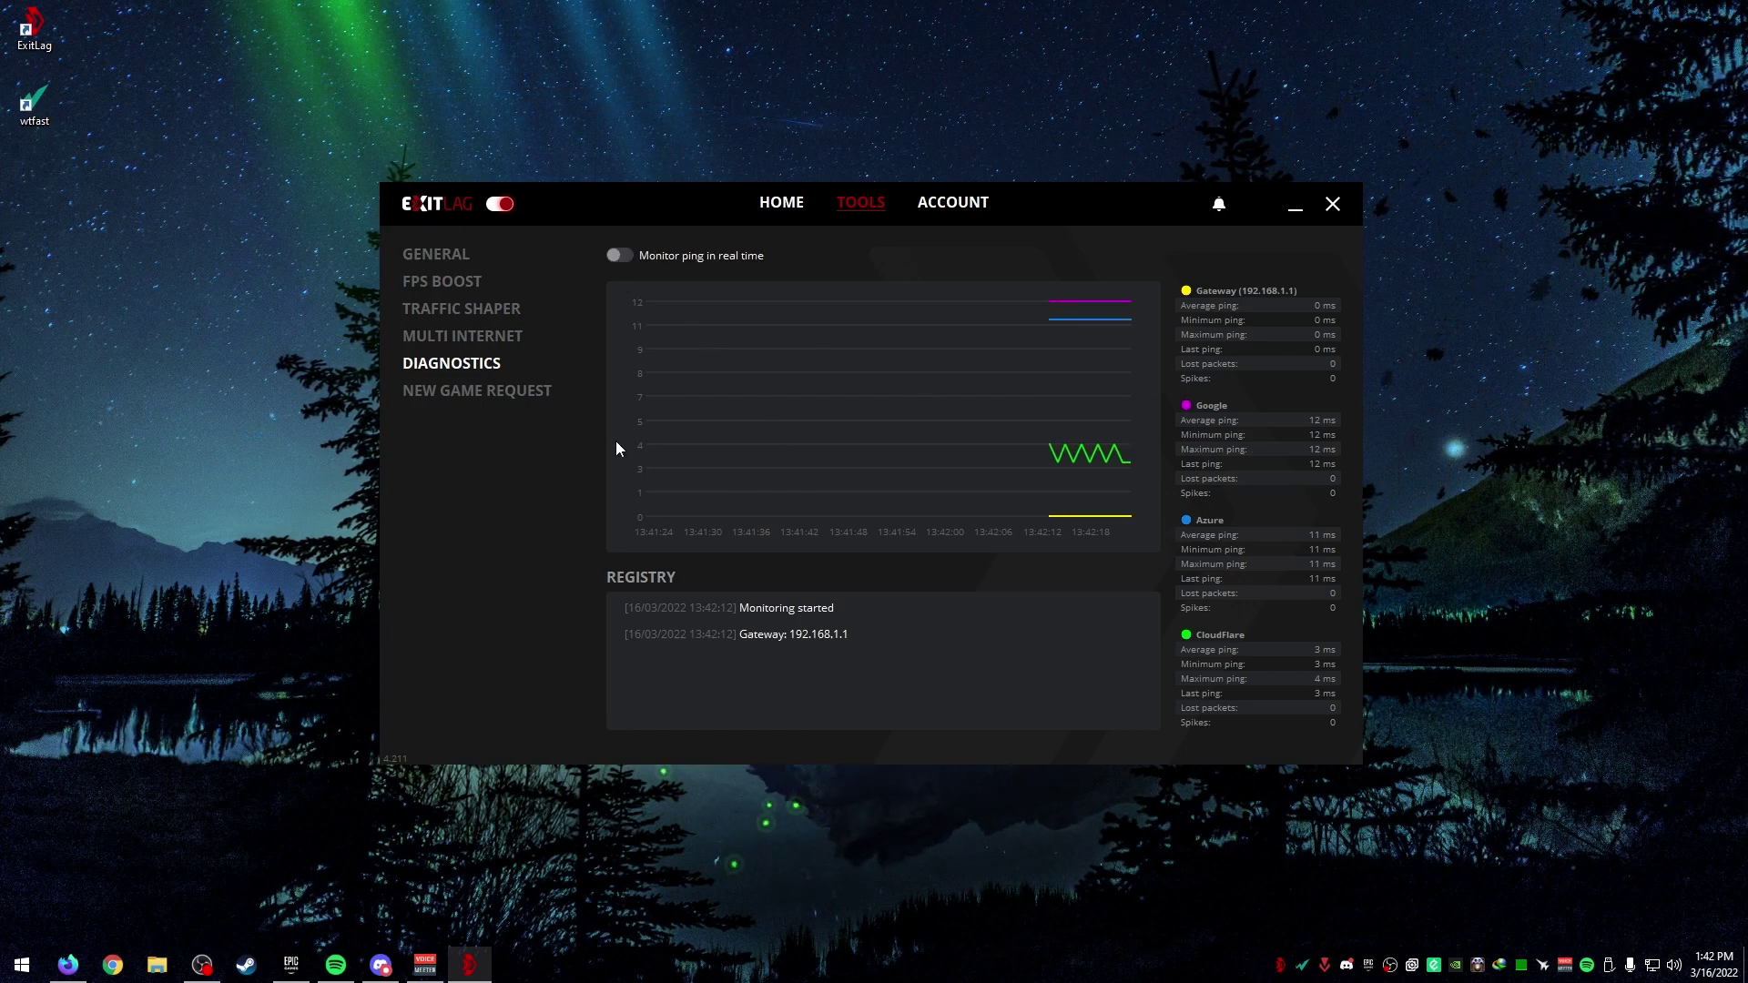
click(495, 392)
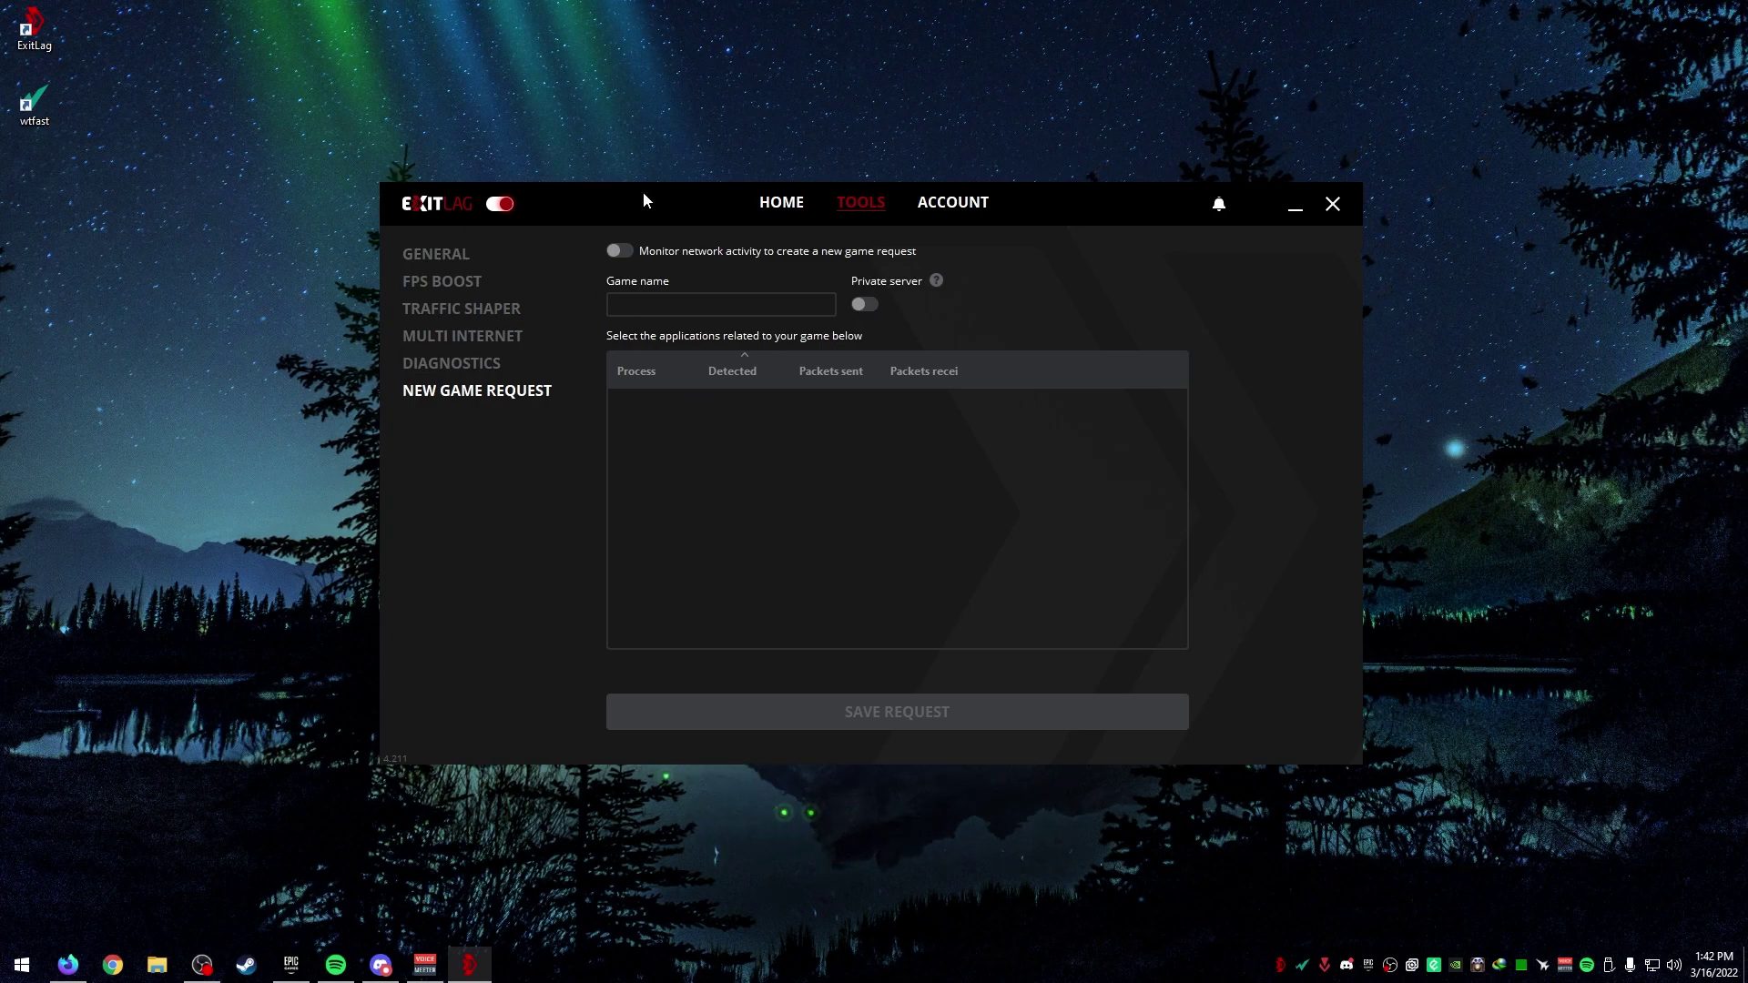
Open Valorant's route settings from Home and scroll through the Game region server list.
click(779, 202)
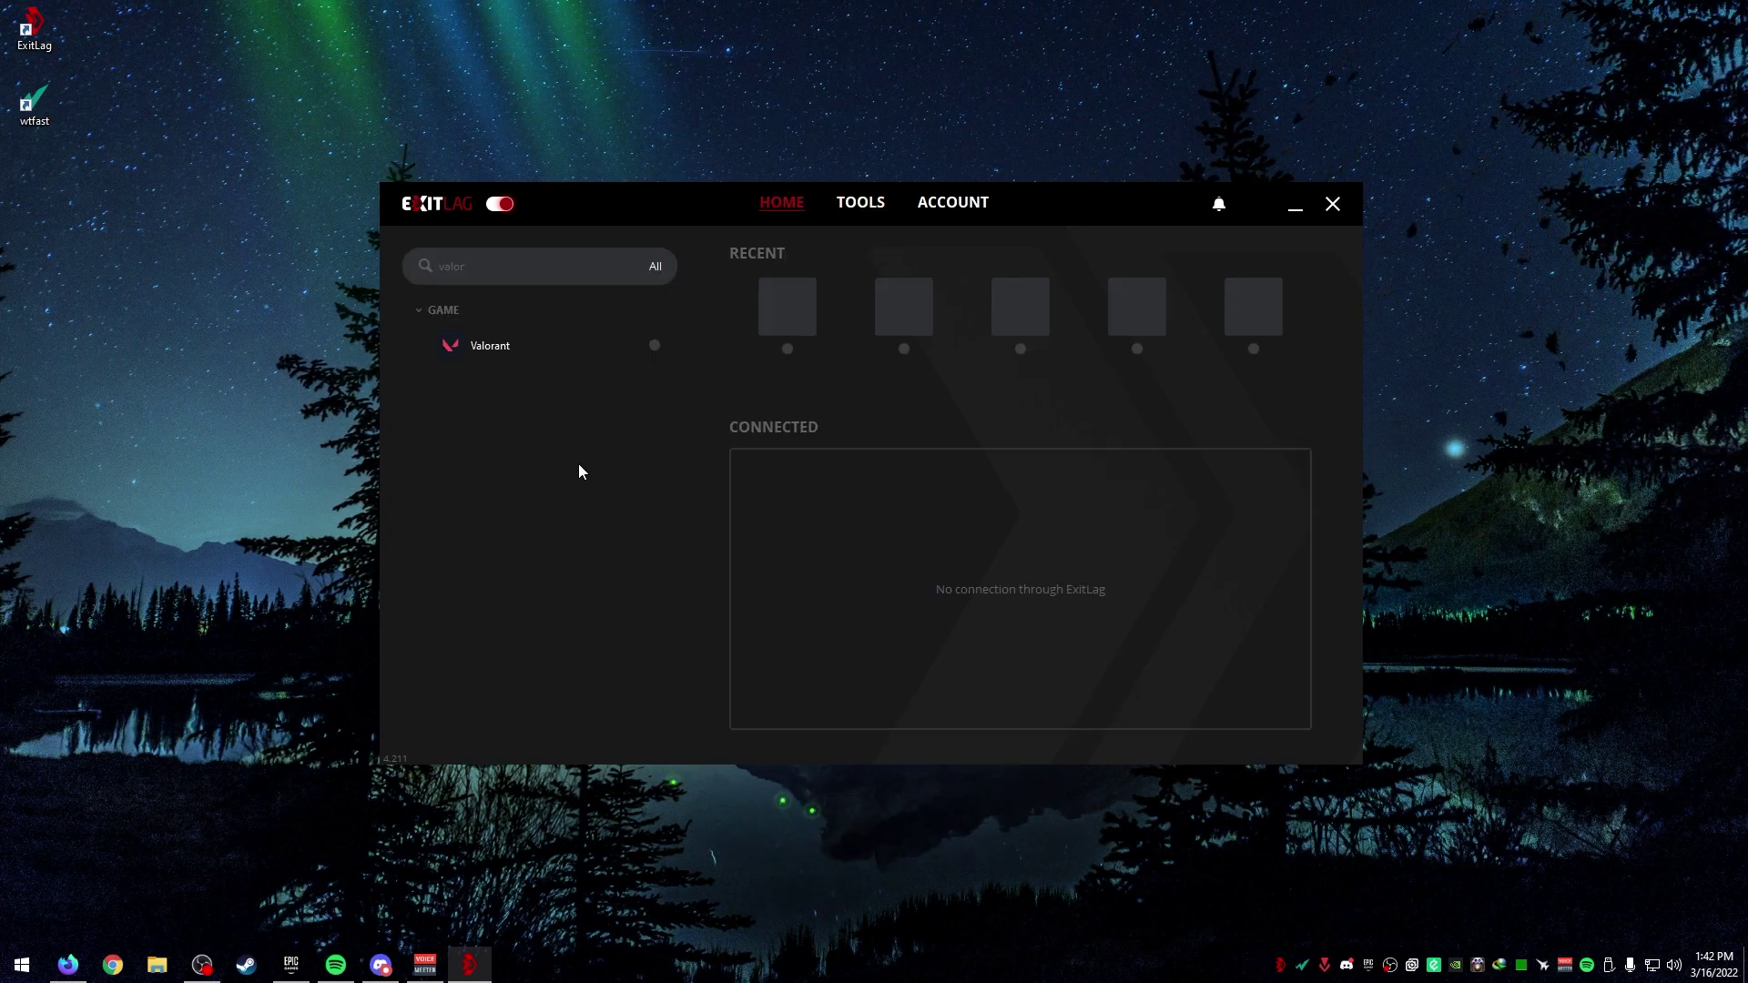
click(526, 351)
click(823, 333)
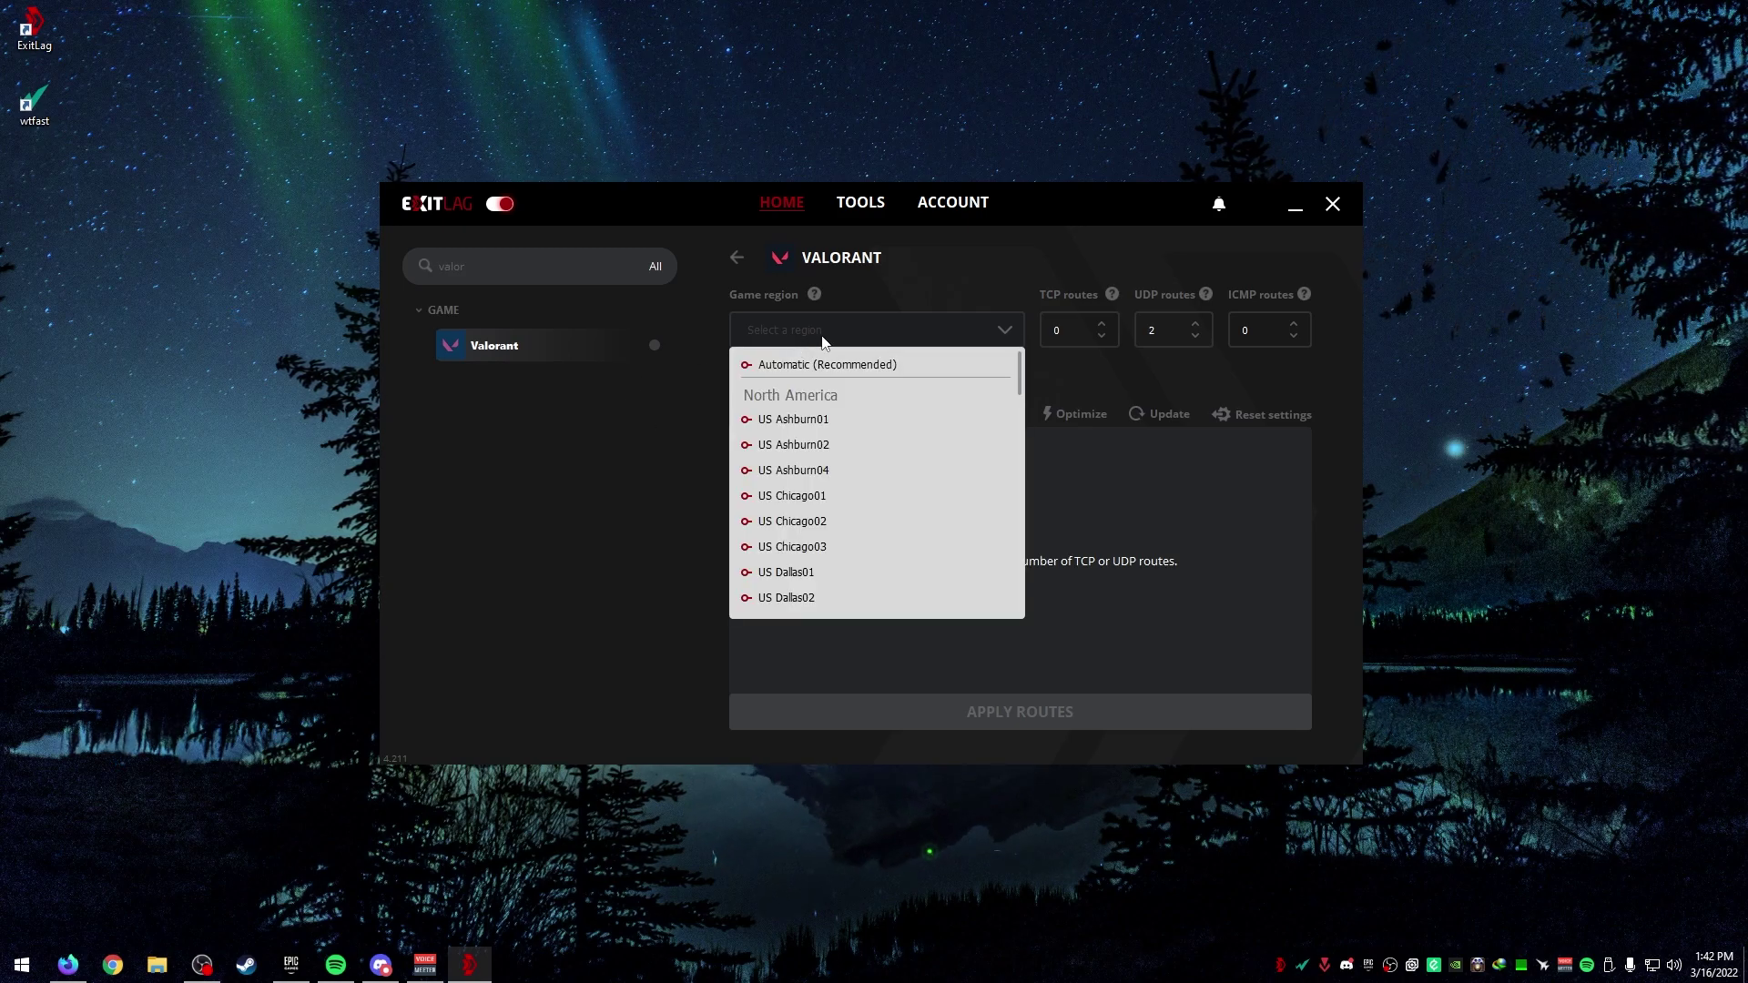
click(815, 336)
click(807, 335)
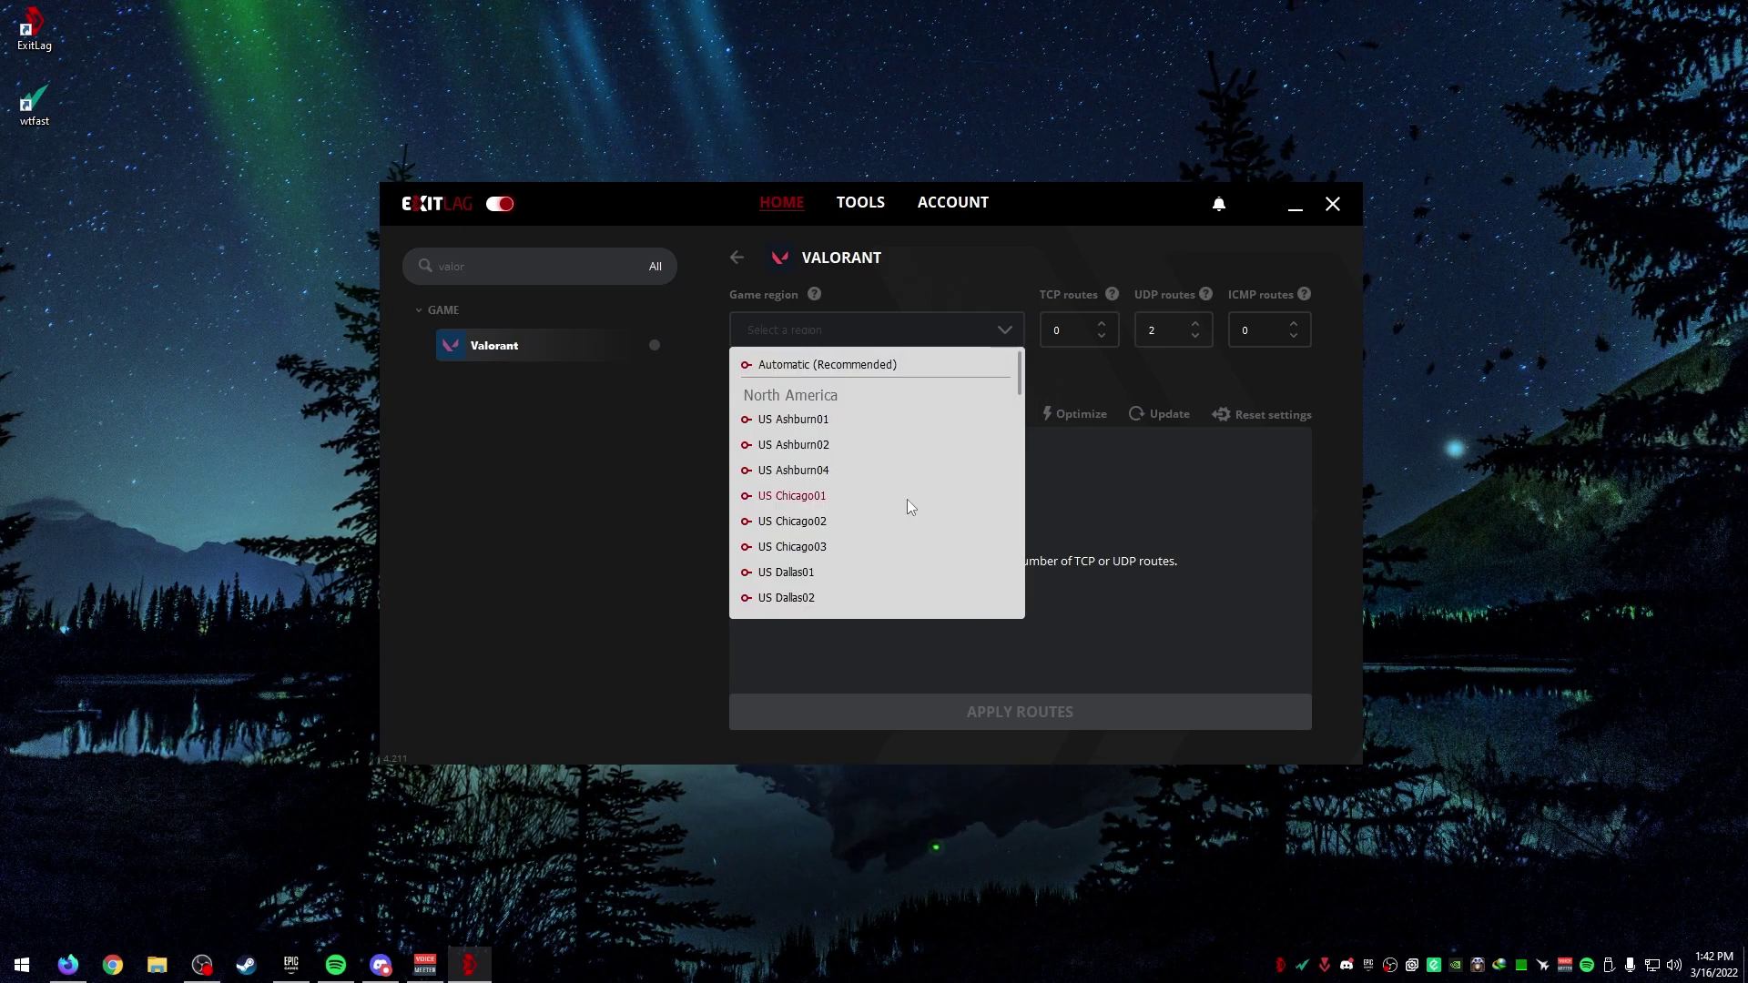
scroll(907, 499, down, 15)
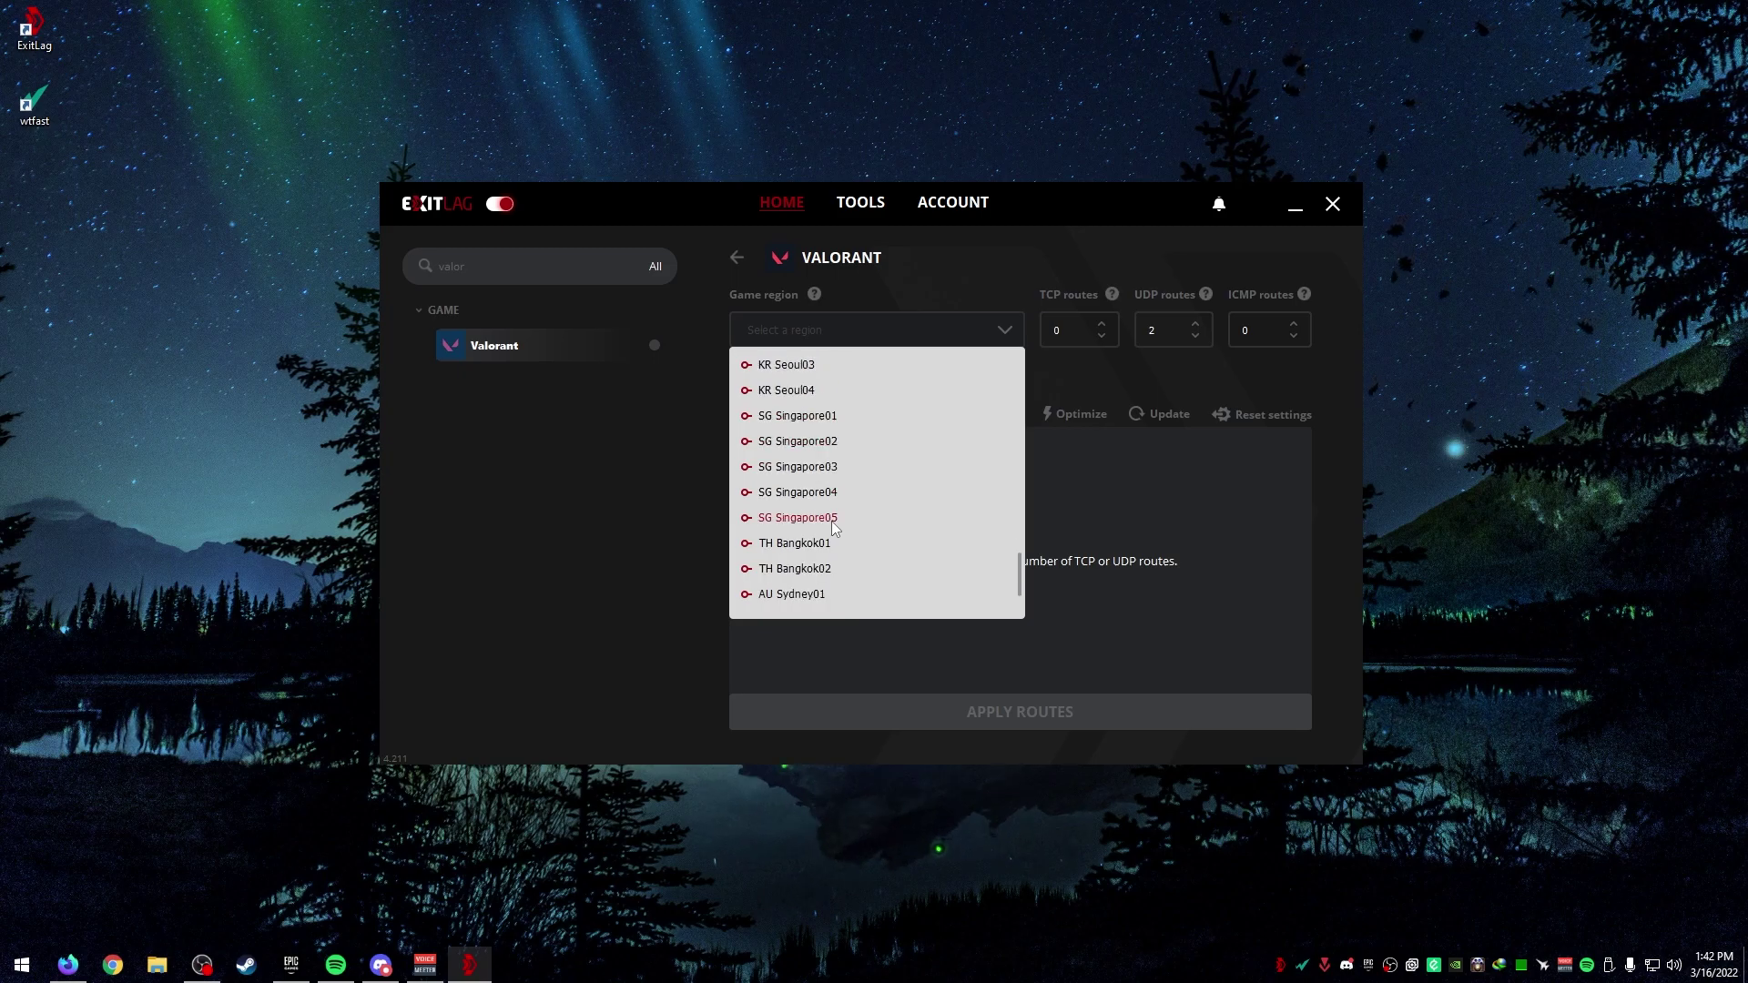
scroll(832, 523, up, 12)
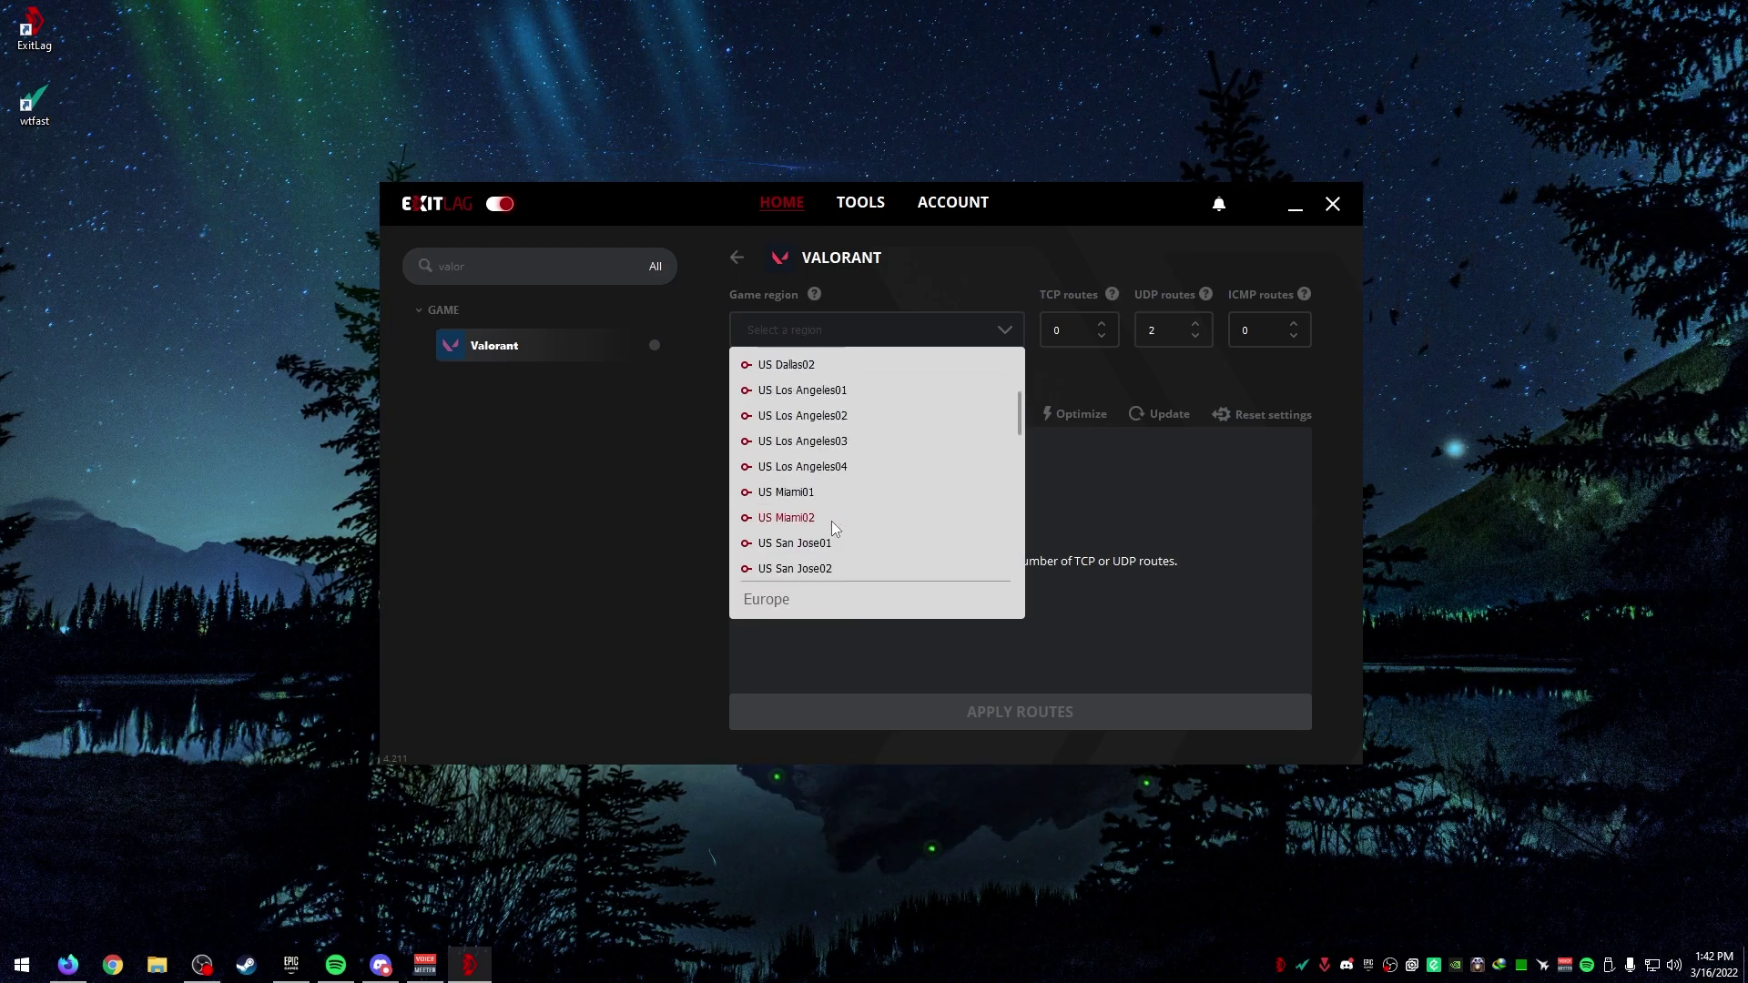
scroll(832, 519, up, 3)
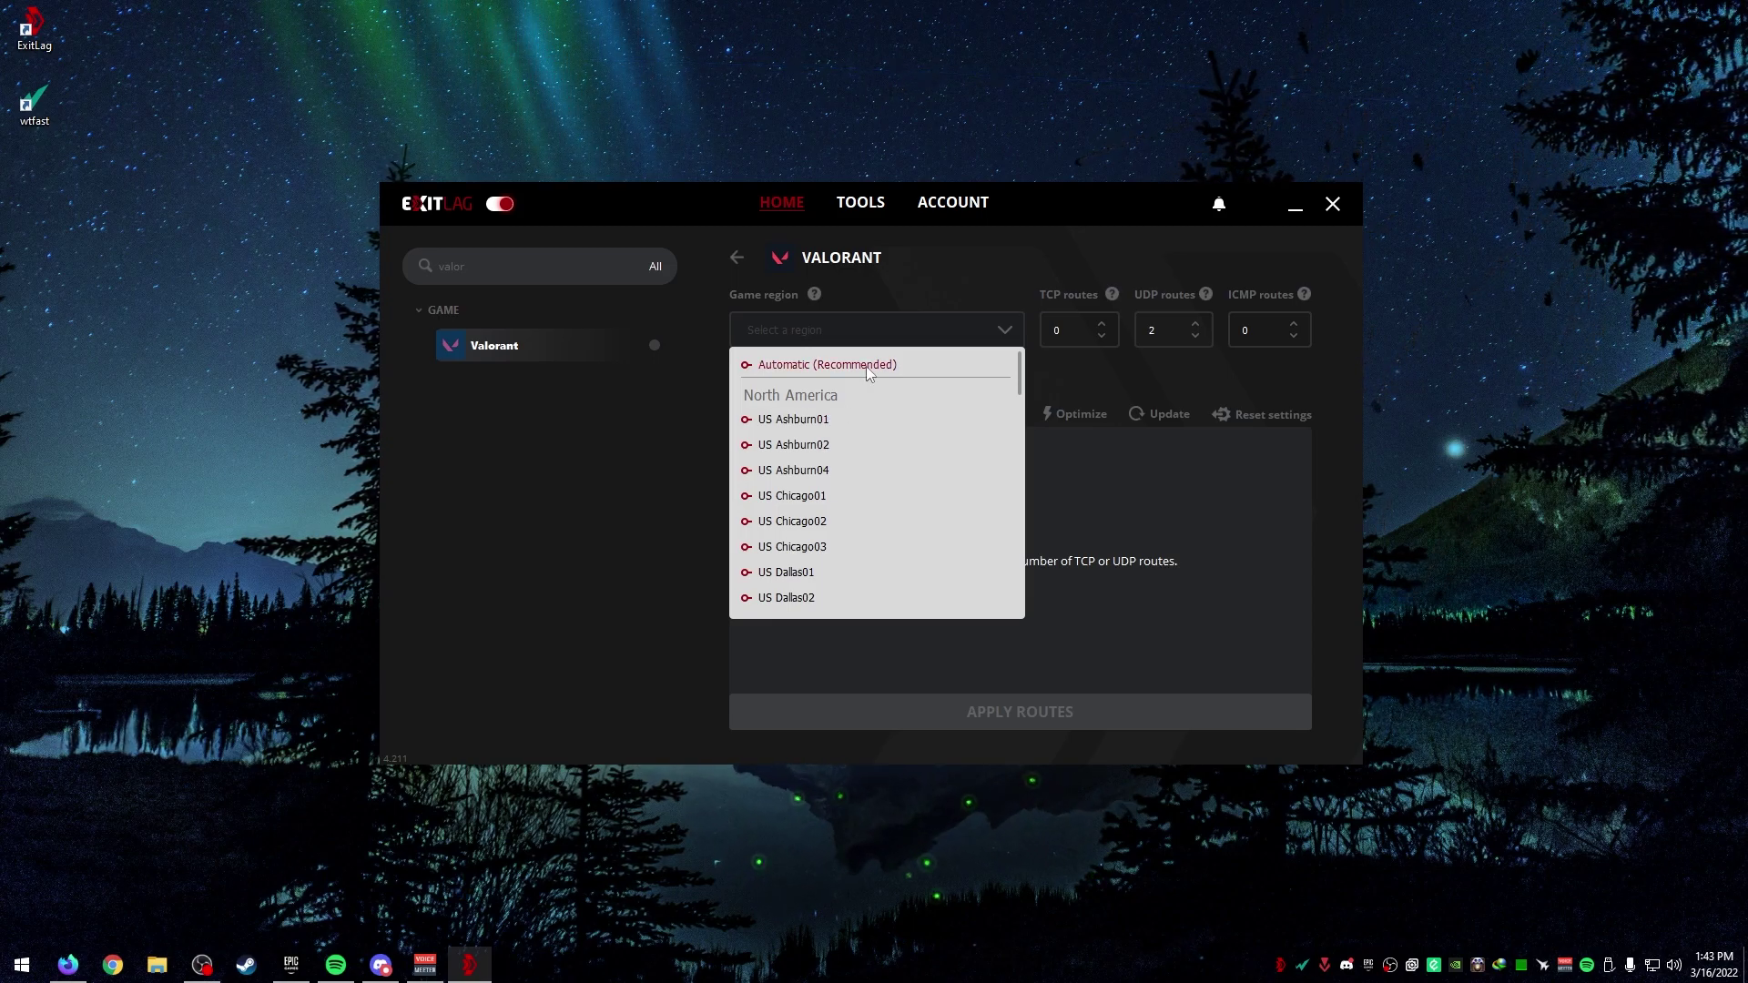
Try regions US Chicago01, Chicago03, Ashburn01, Ashburn04 and Dallas01 to compare ping.
click(813, 496)
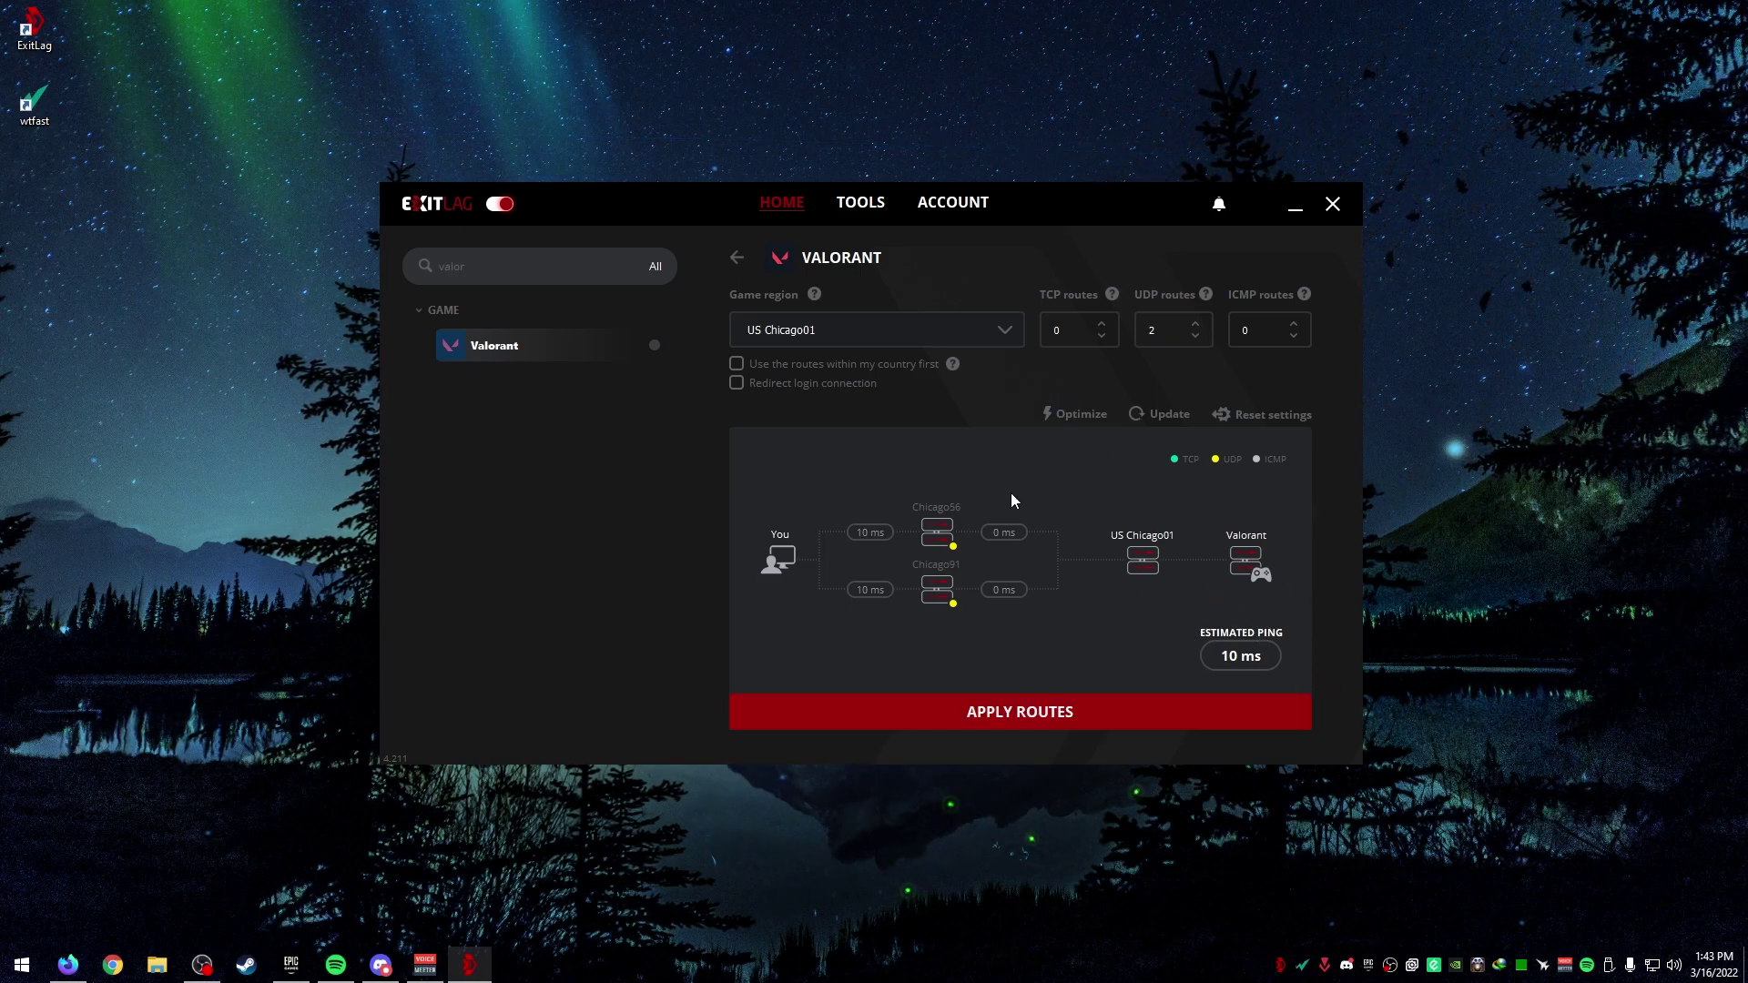
click(783, 324)
click(823, 521)
click(874, 330)
click(792, 546)
click(902, 329)
click(850, 411)
click(848, 331)
click(854, 472)
click(843, 317)
click(854, 576)
Try US Los Angeles01, then switch the region back to US Chicago01.
click(849, 344)
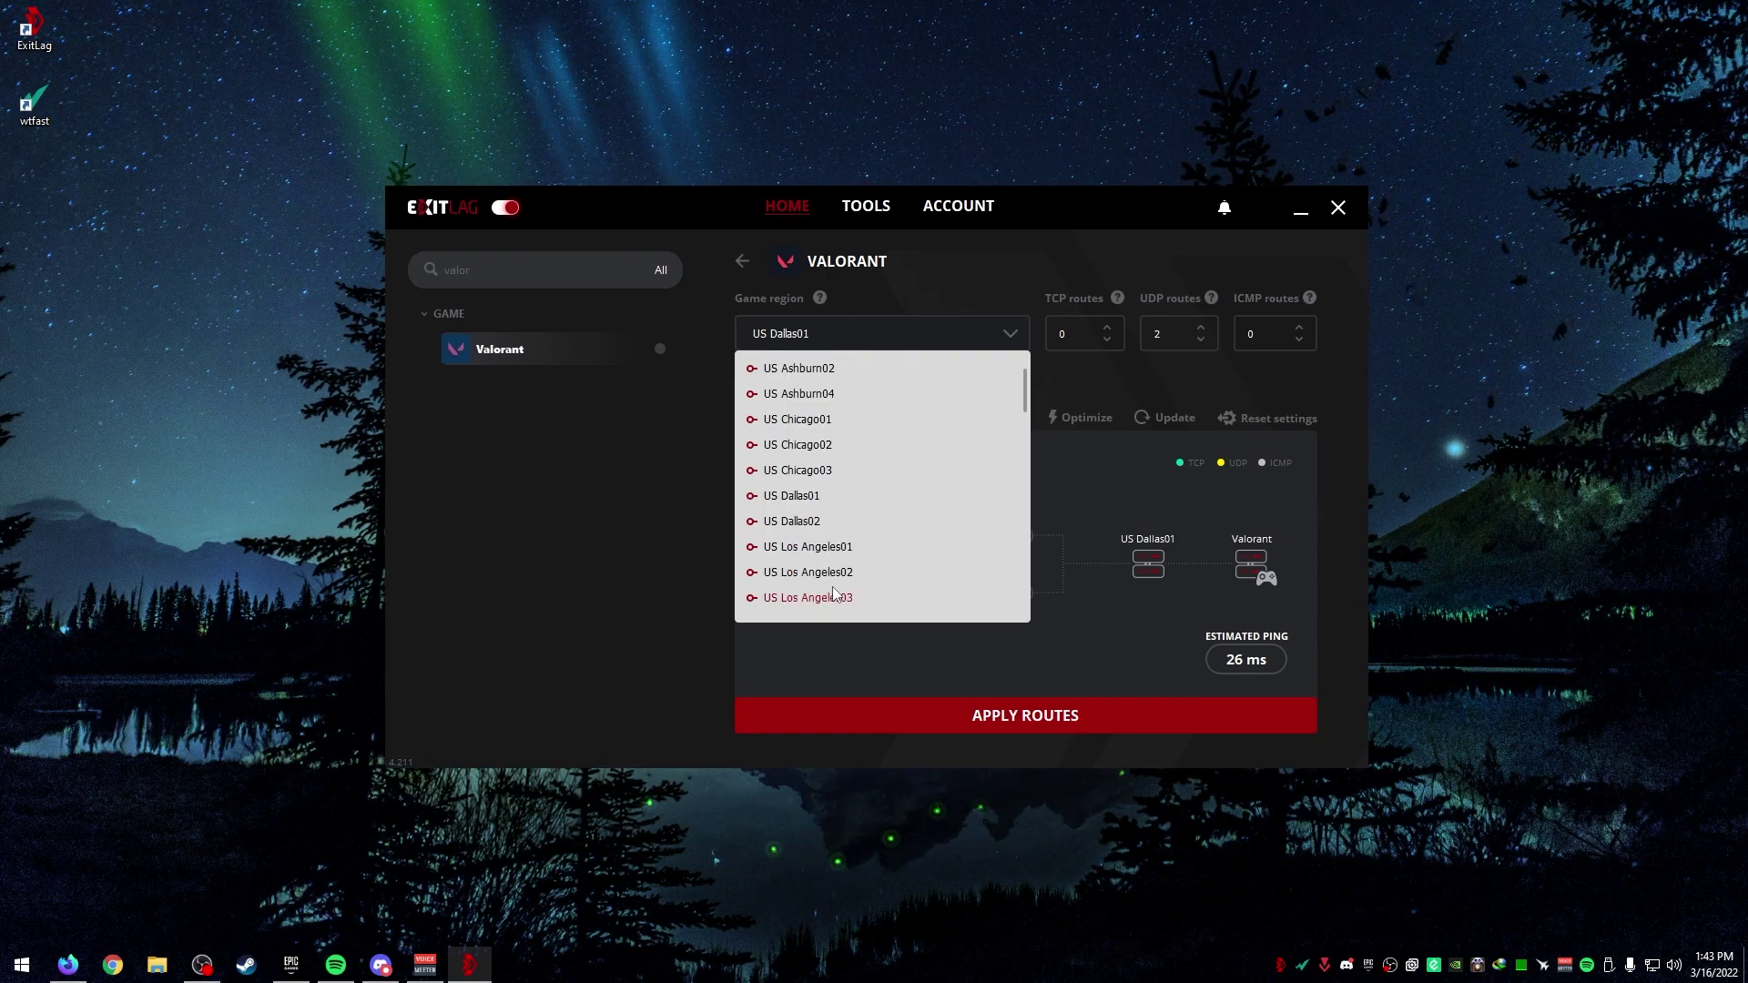
click(814, 472)
click(872, 338)
scroll(876, 376, down, 1)
scroll(874, 537, up, 2)
click(806, 420)
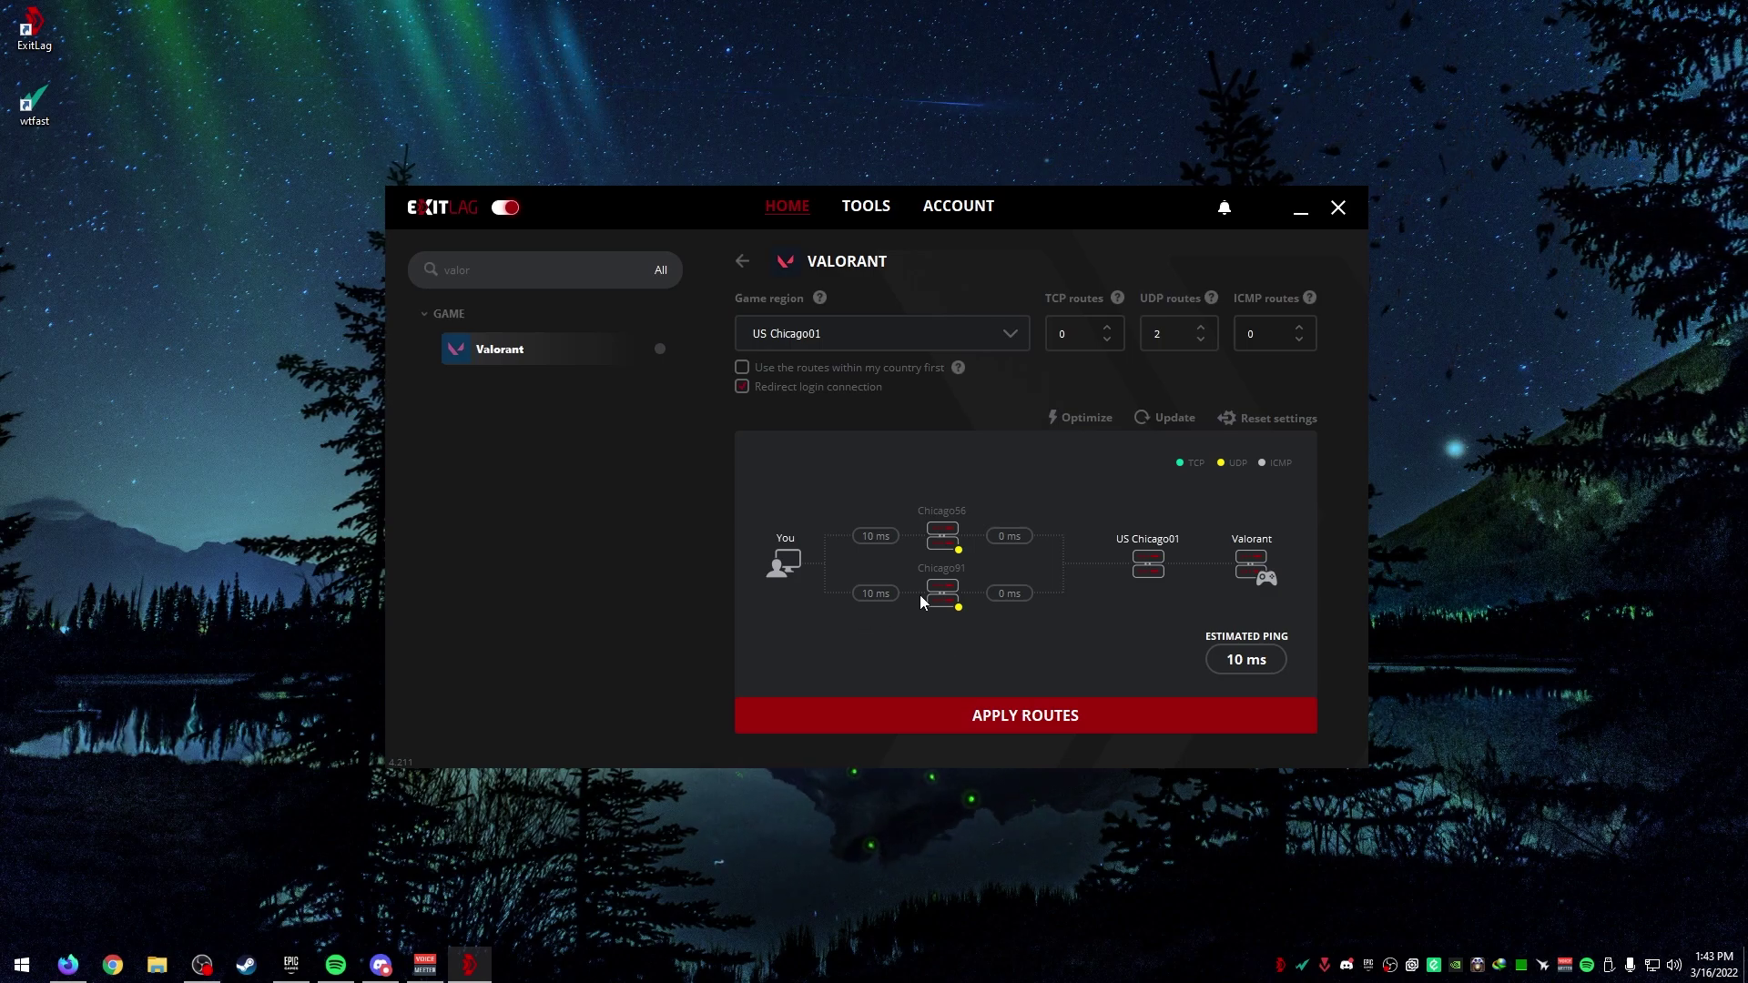
After trying Automatic, set the region to US Chicago02, then switch to Firefox on wtfast.com.
click(852, 337)
scroll(875, 375, up, 3)
click(874, 373)
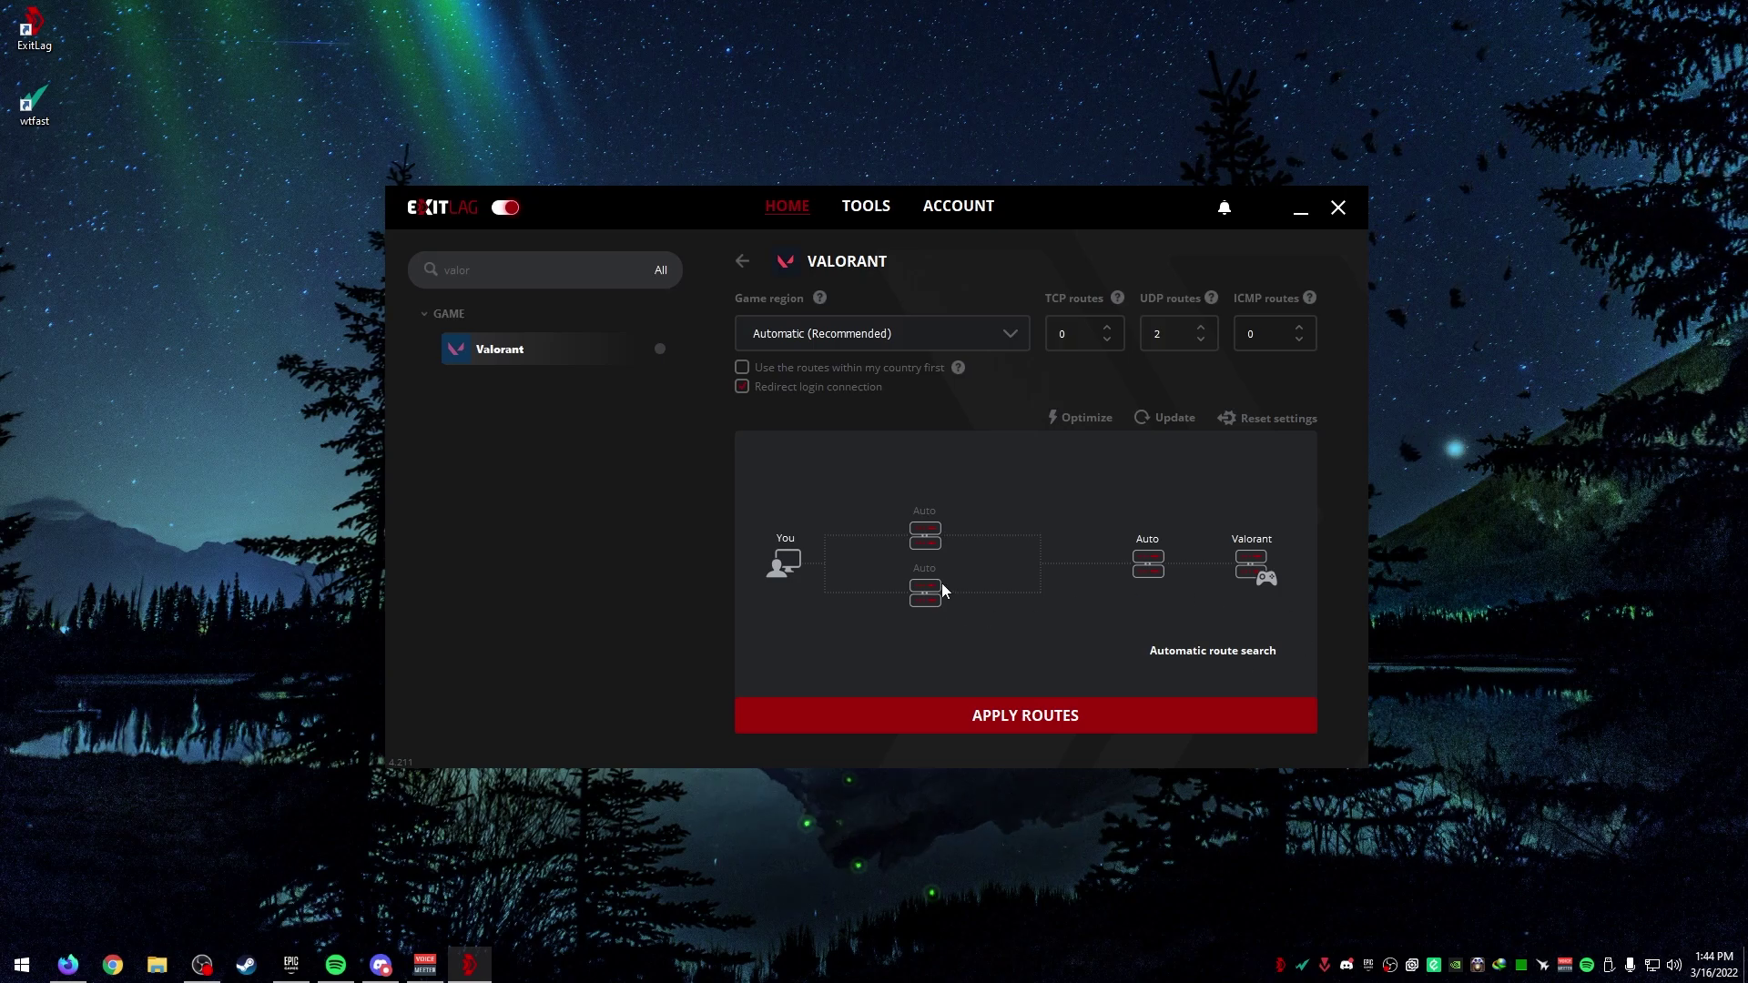
click(902, 335)
click(841, 525)
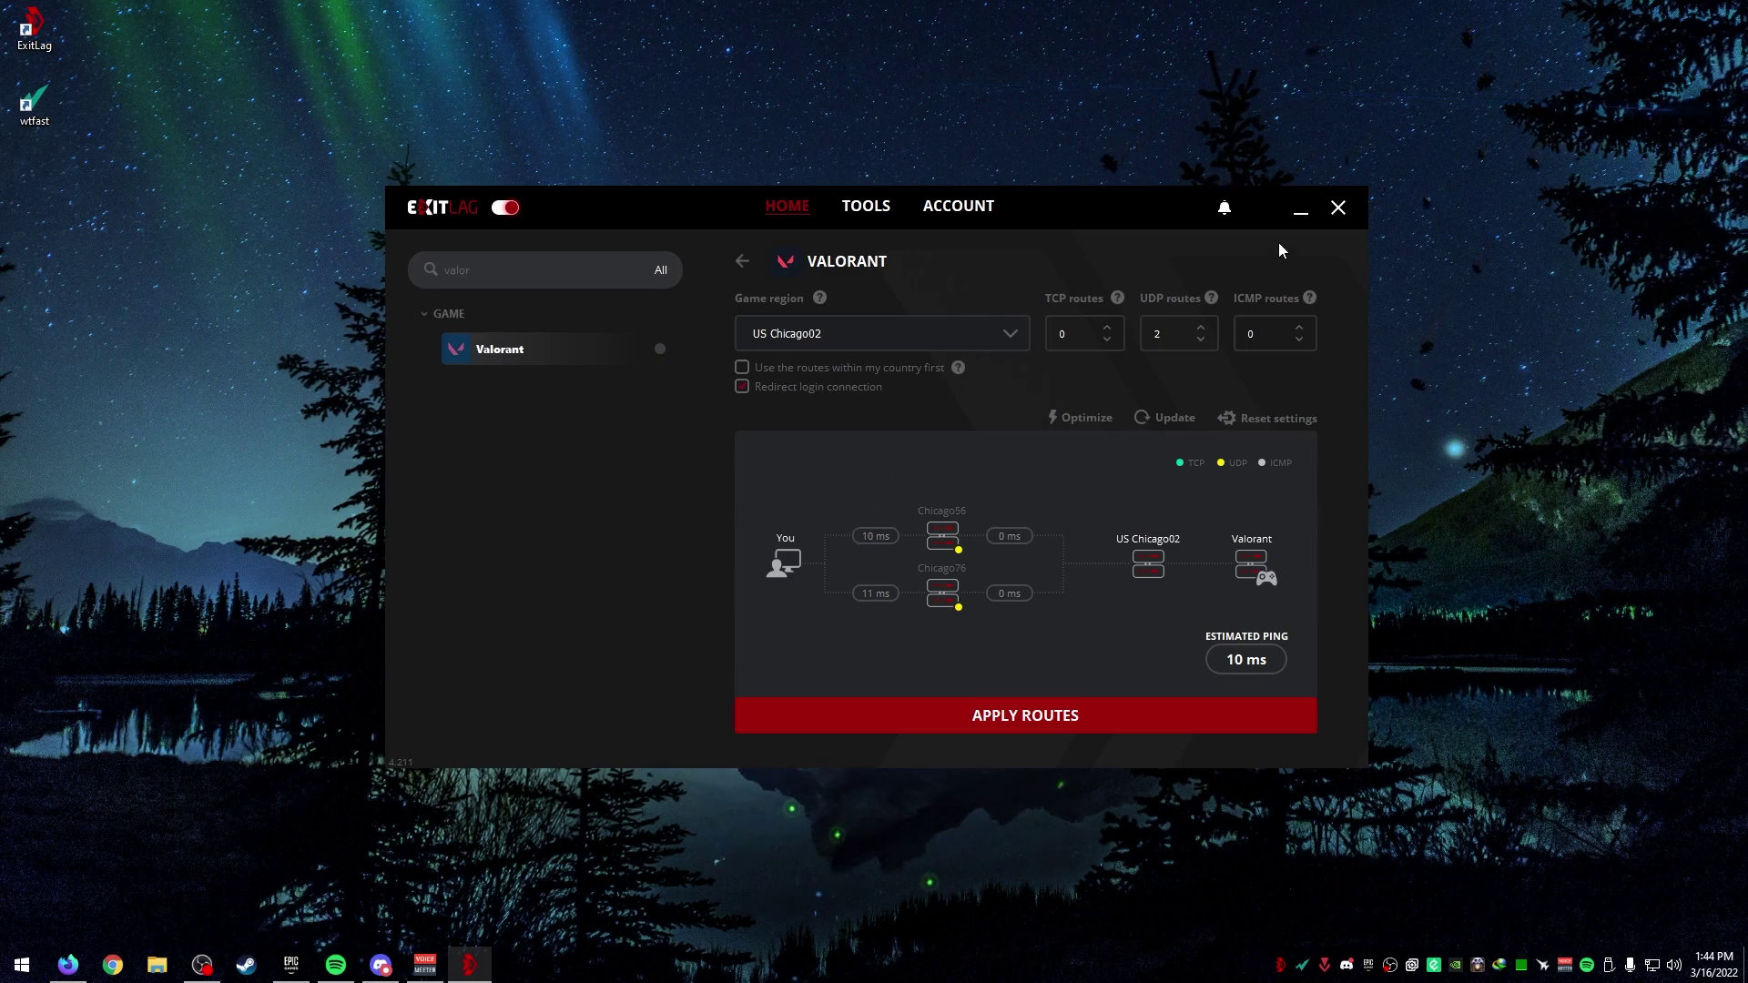
click(1297, 211)
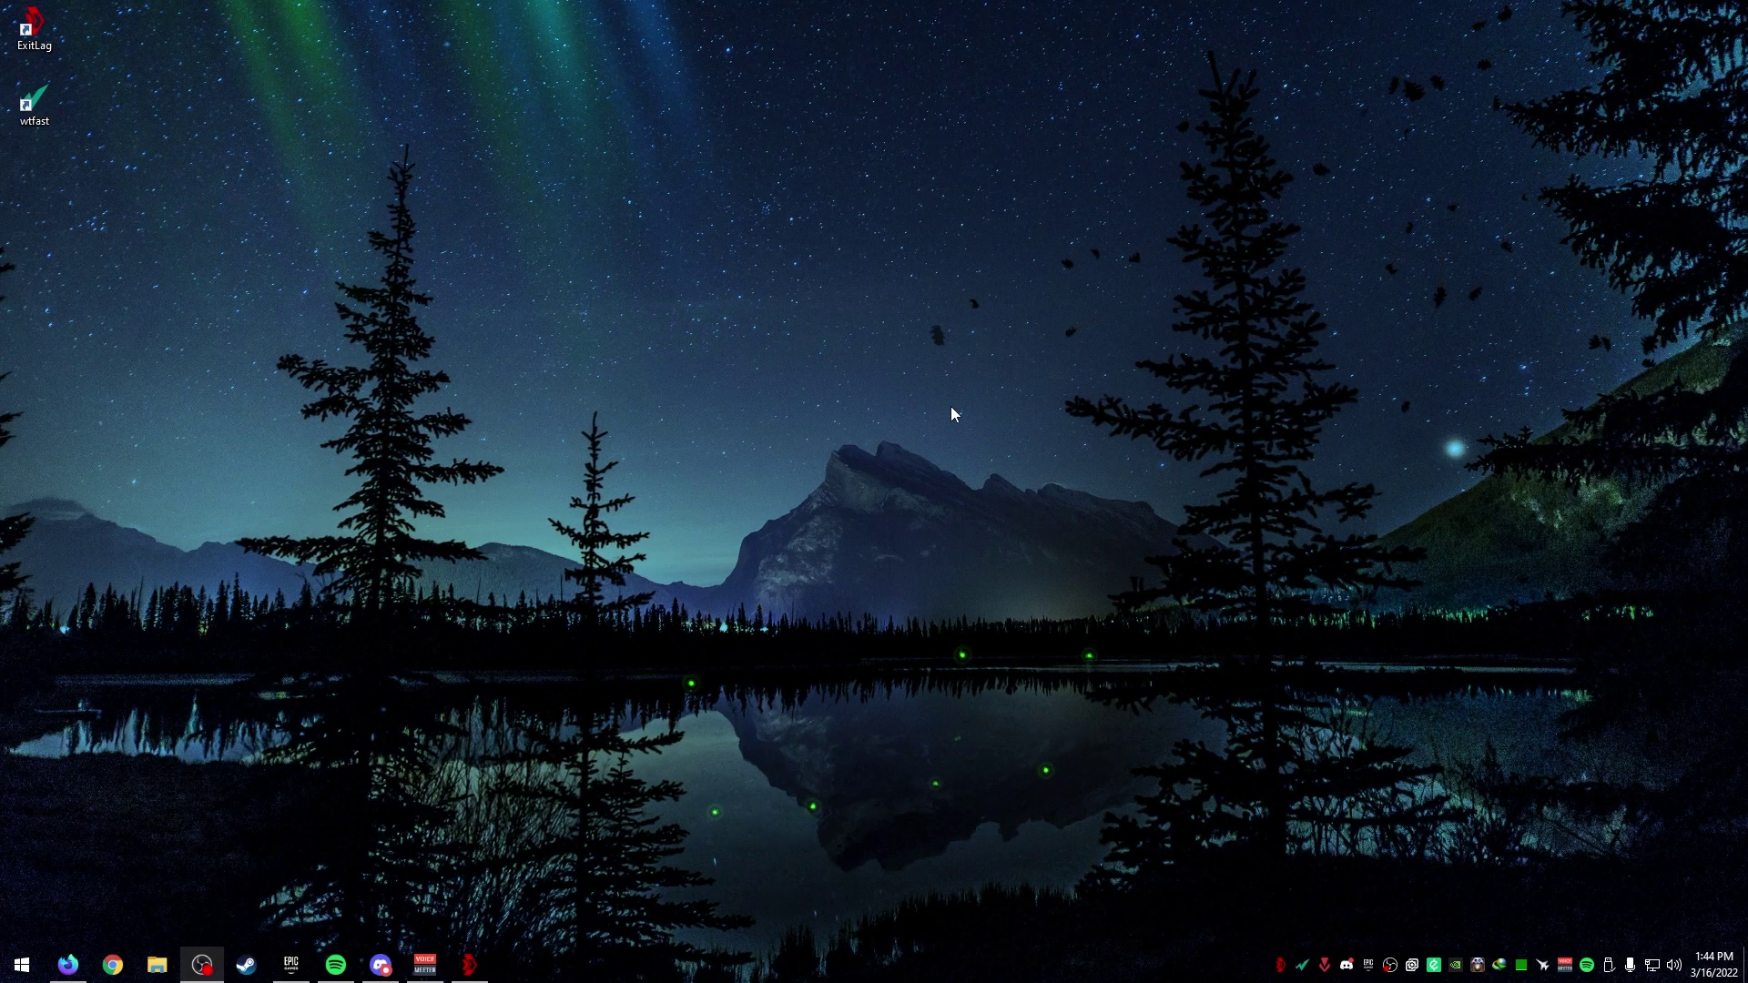
key(alt+Tab)
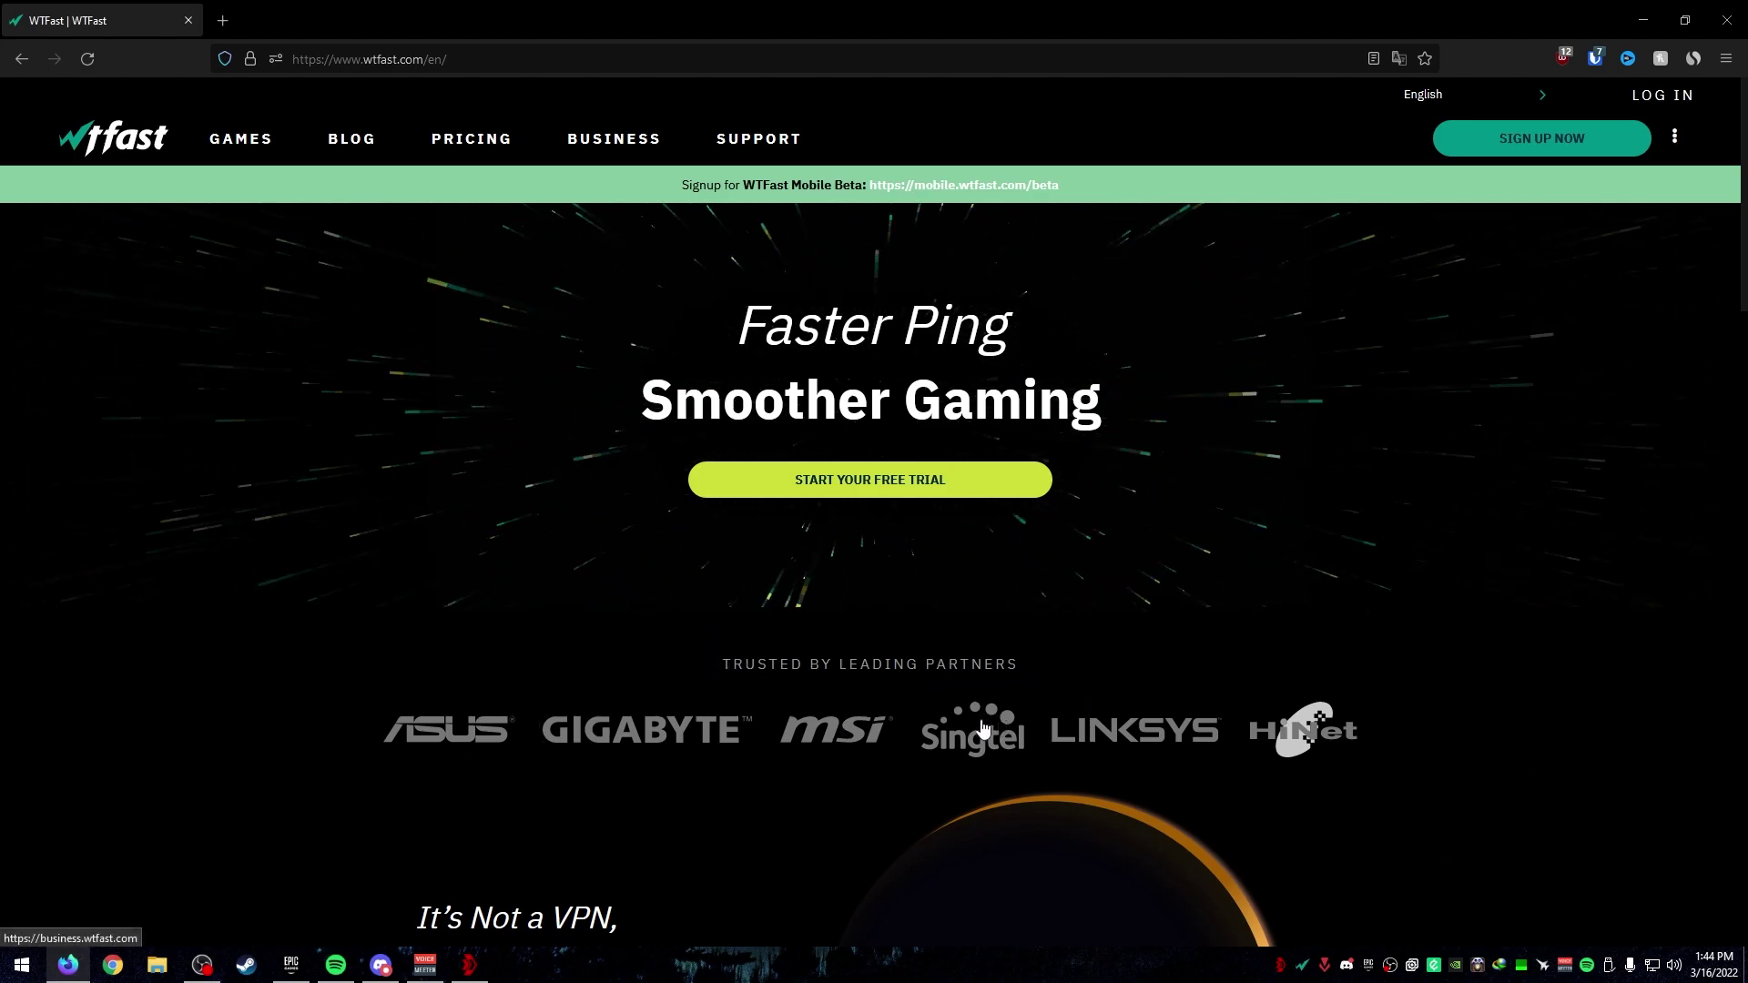
Scroll the WTFast homepage and browse the supported Games page.
scroll(465, 662, down, 1)
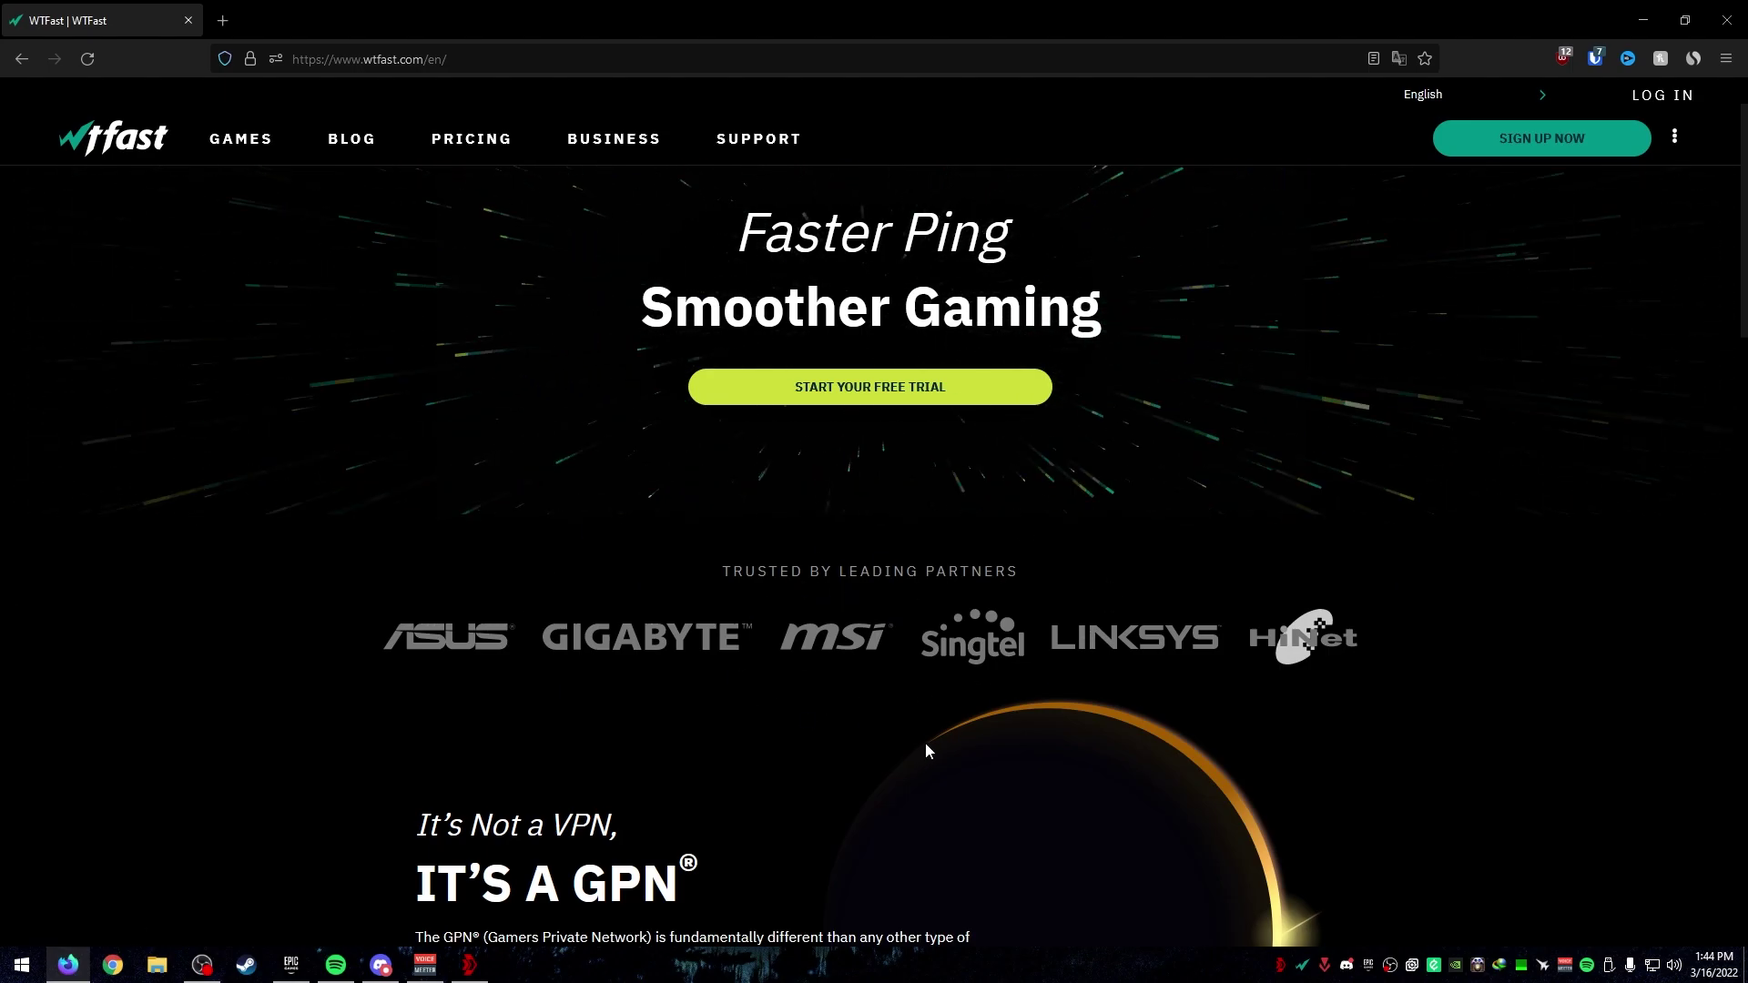
scroll(956, 560, down, 15)
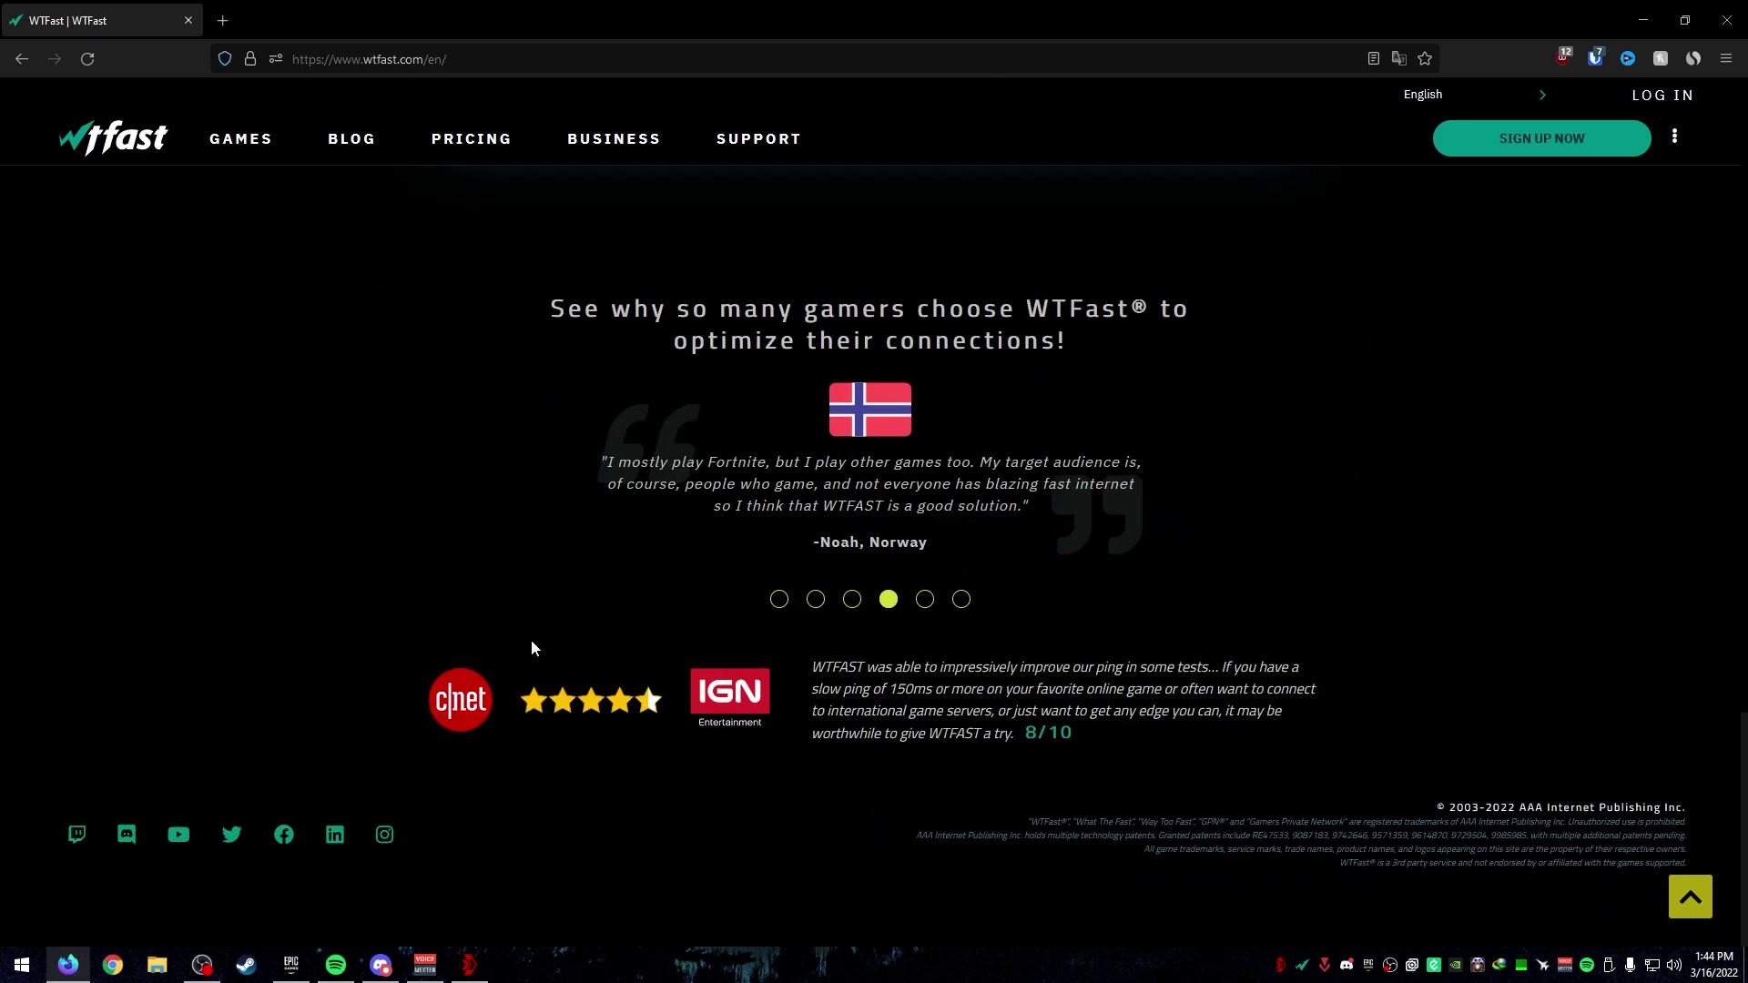
click(128, 146)
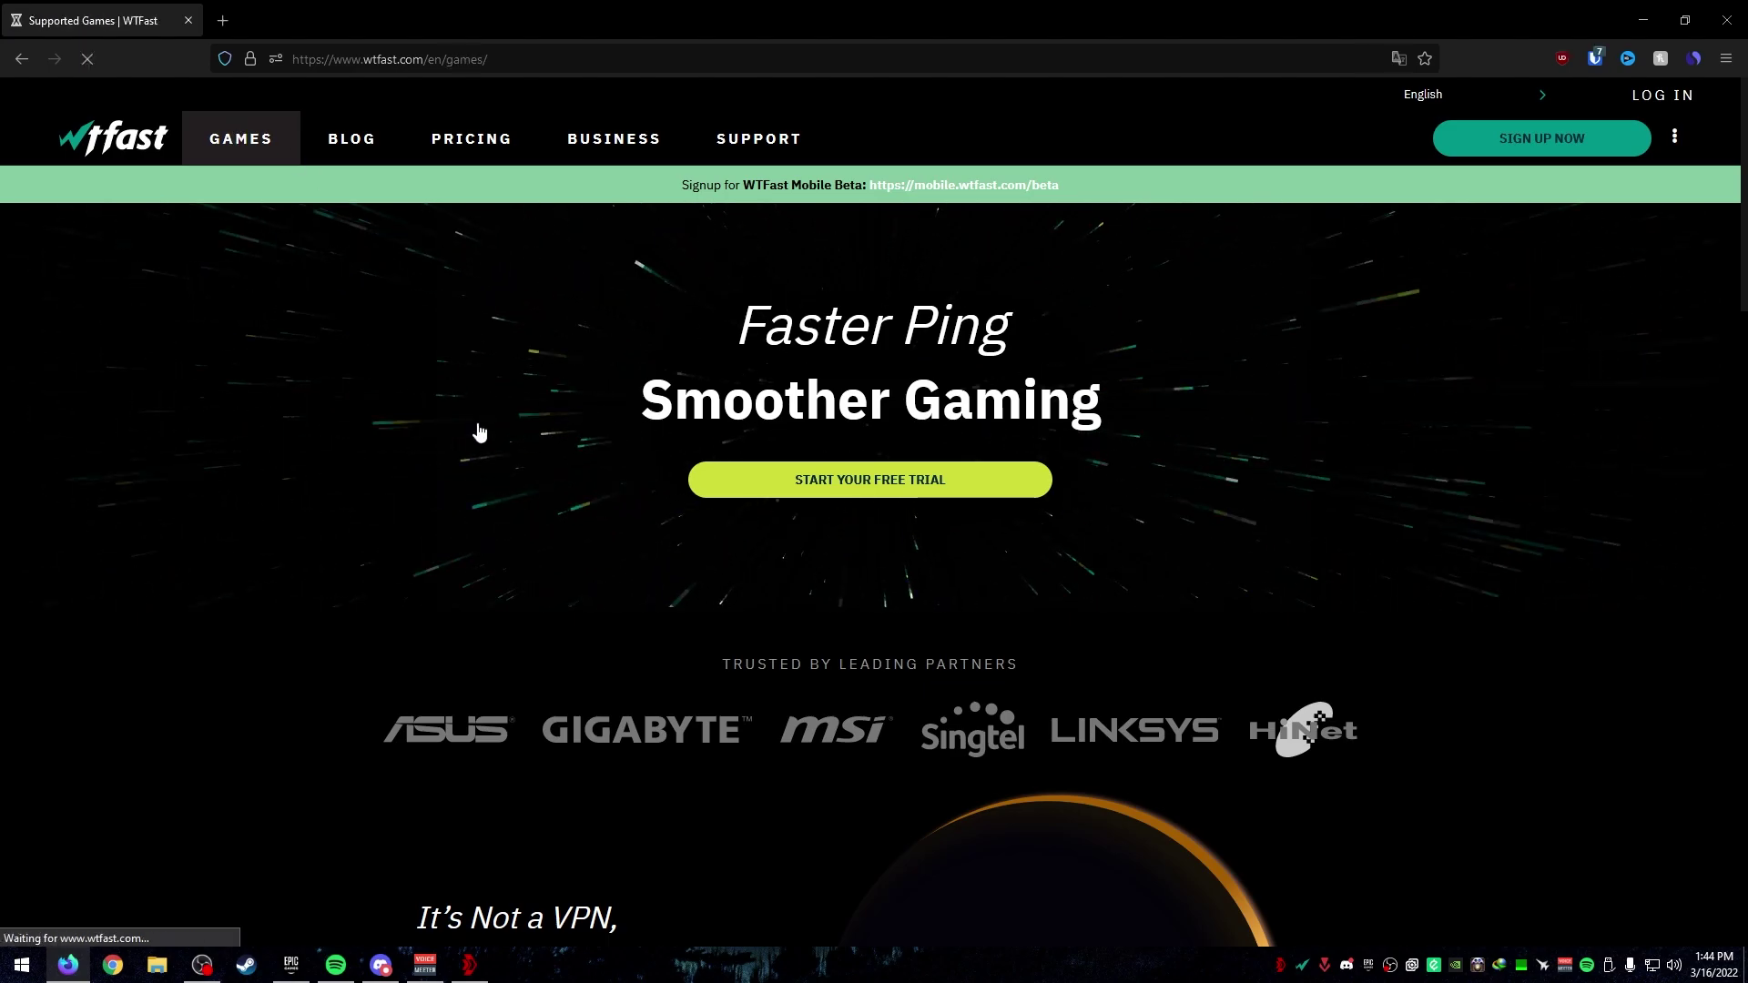
click(234, 134)
scroll(706, 616, down, 20)
scroll(722, 614, down, 15)
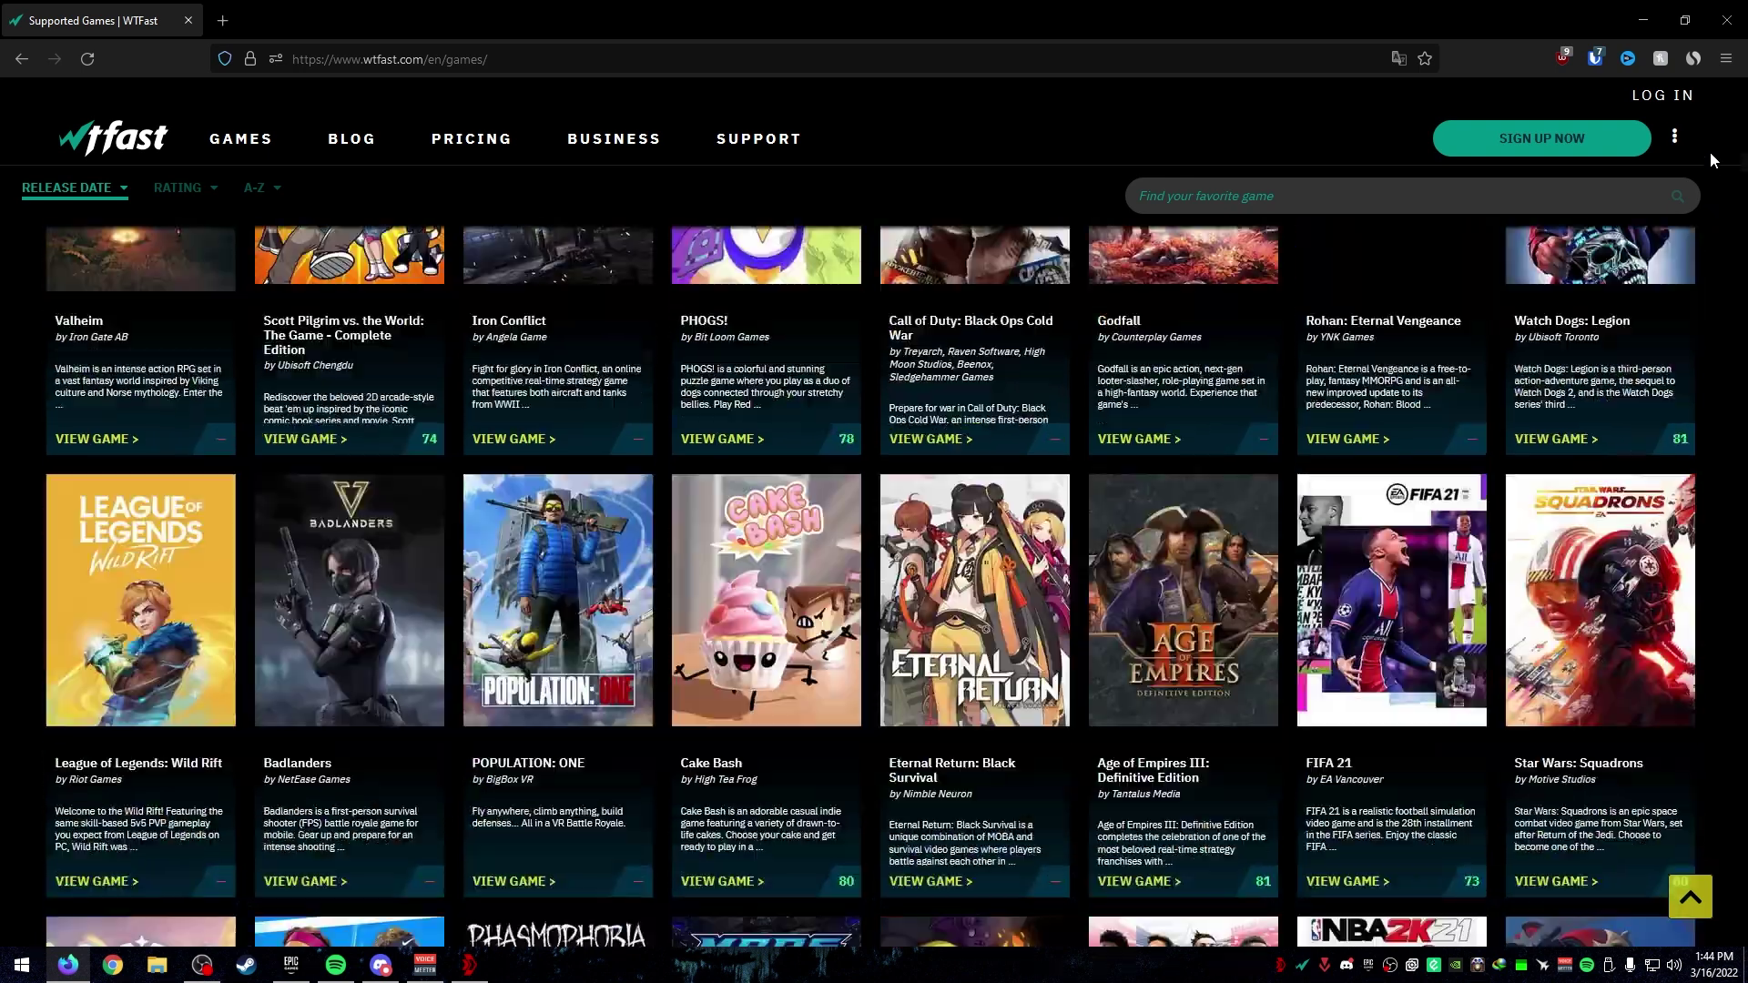
drag(1739, 576, 1739, 87)
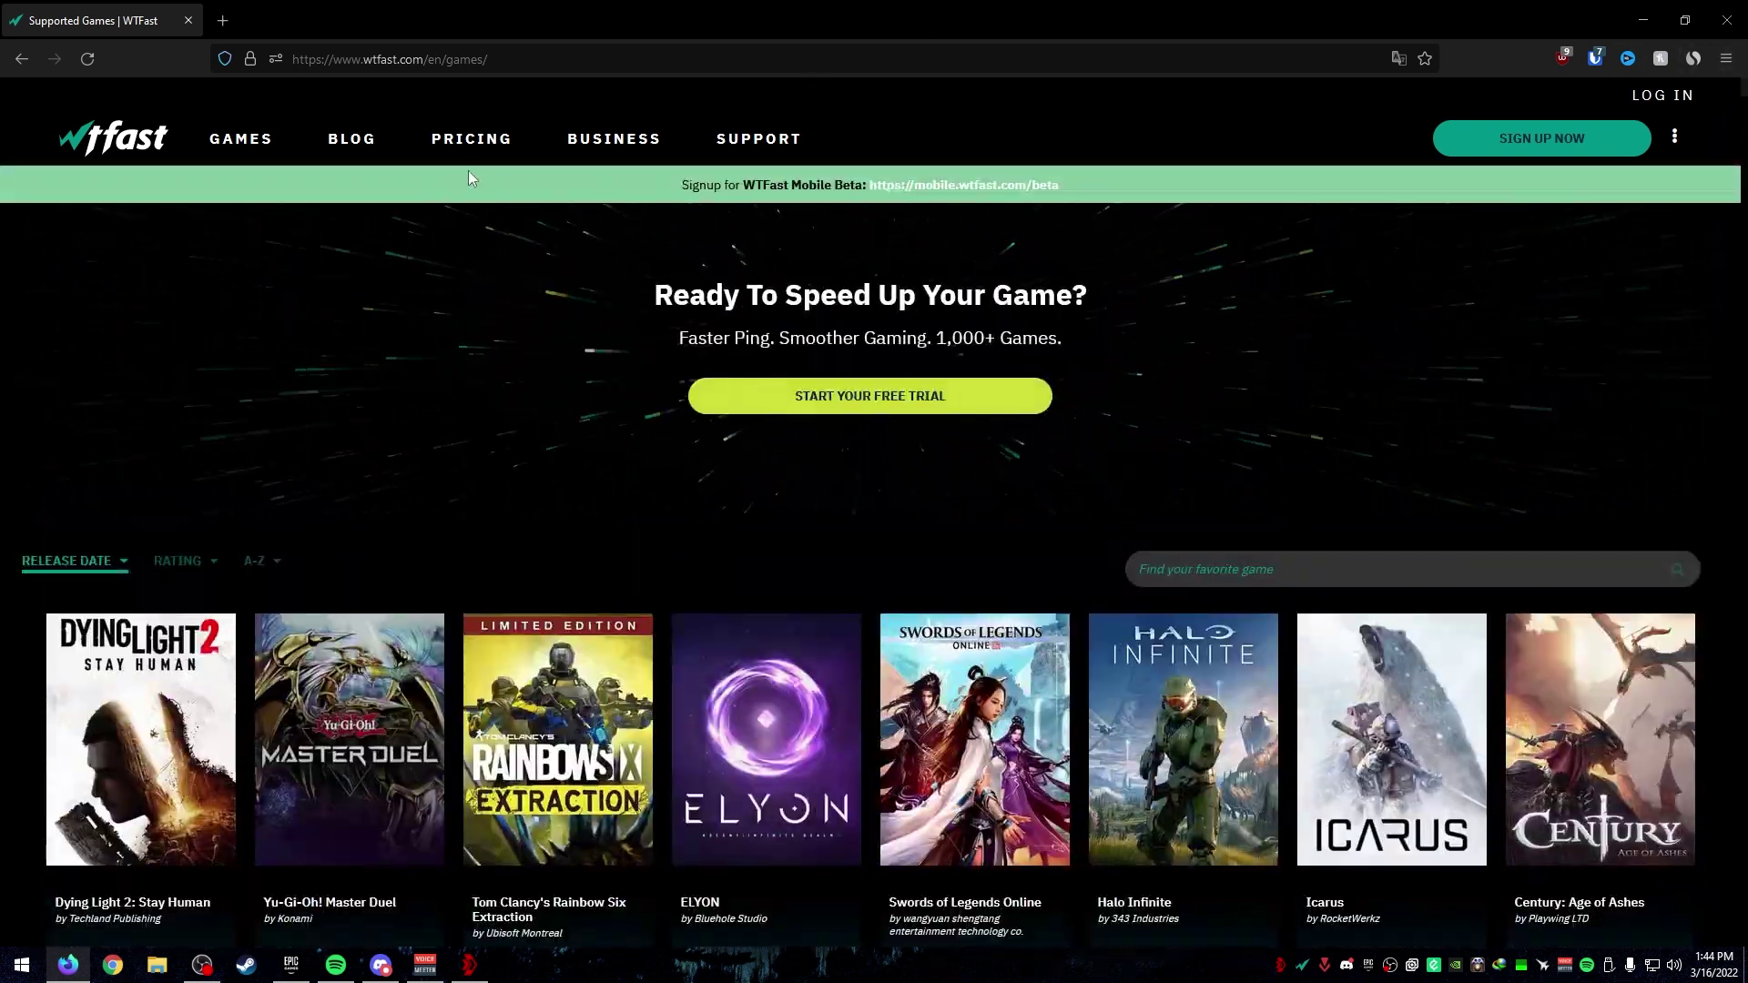
View the $8.33/month subscription plan, then go to the Routers page from the footer.
click(470, 139)
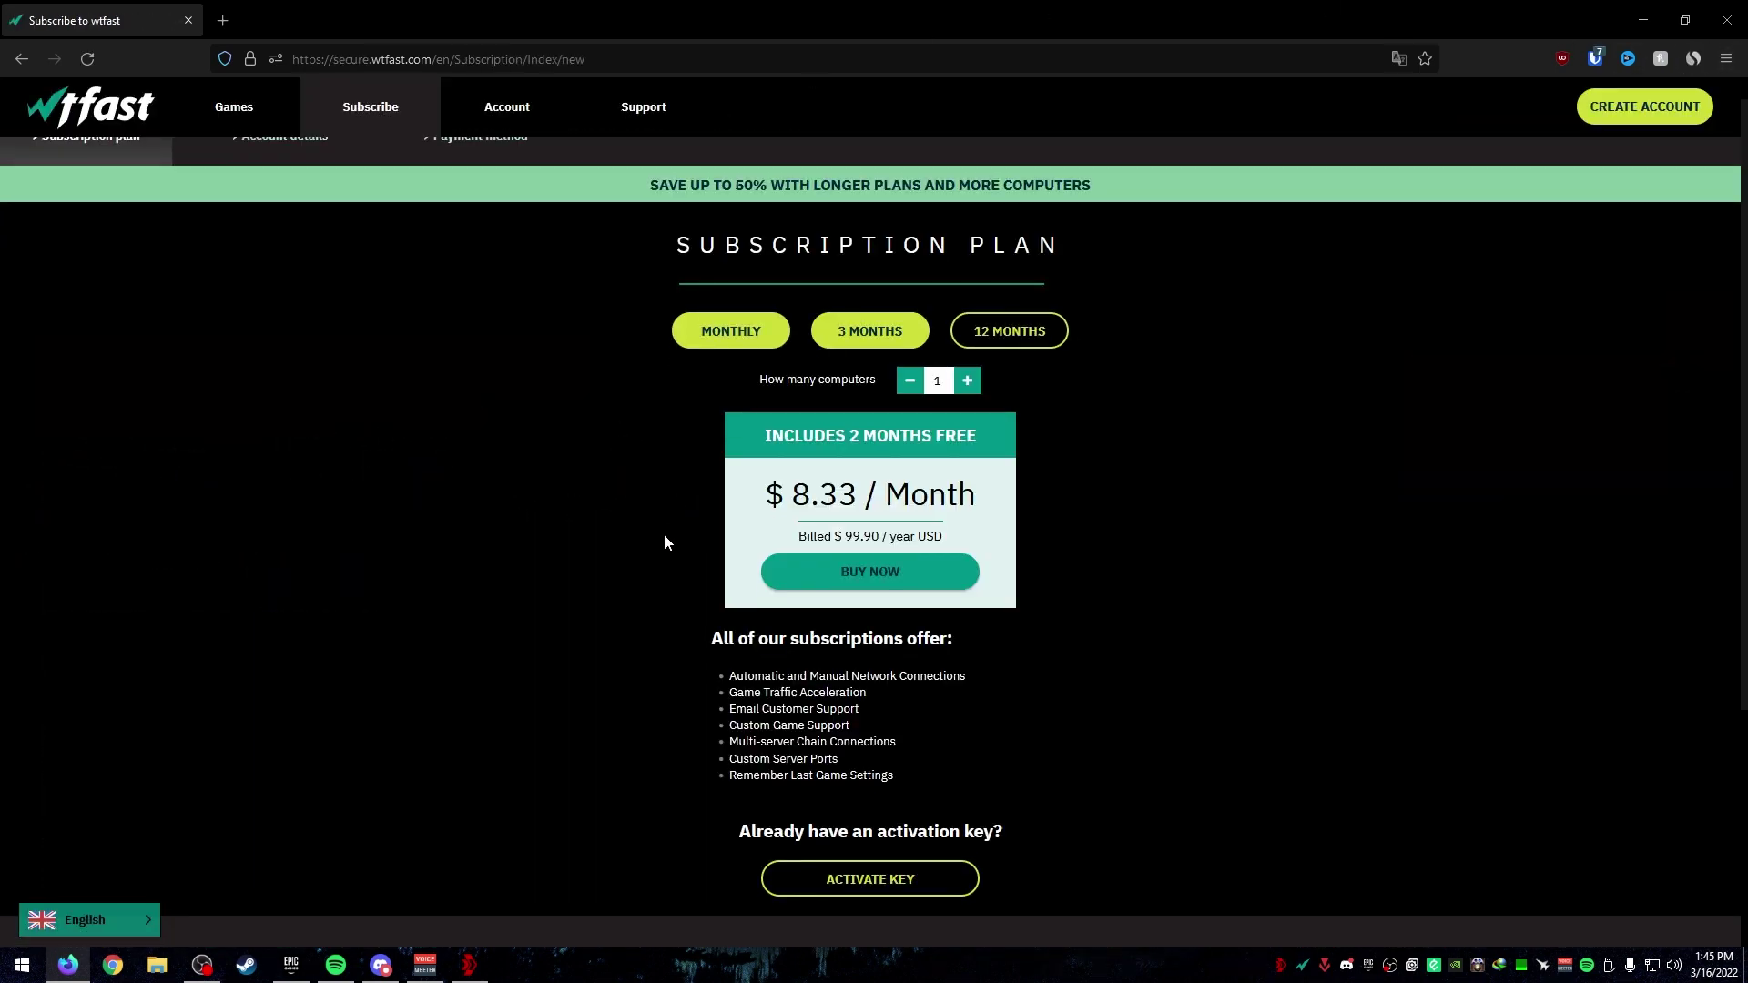
scroll(664, 533, down, 2)
scroll(664, 542, down, 2)
click(707, 762)
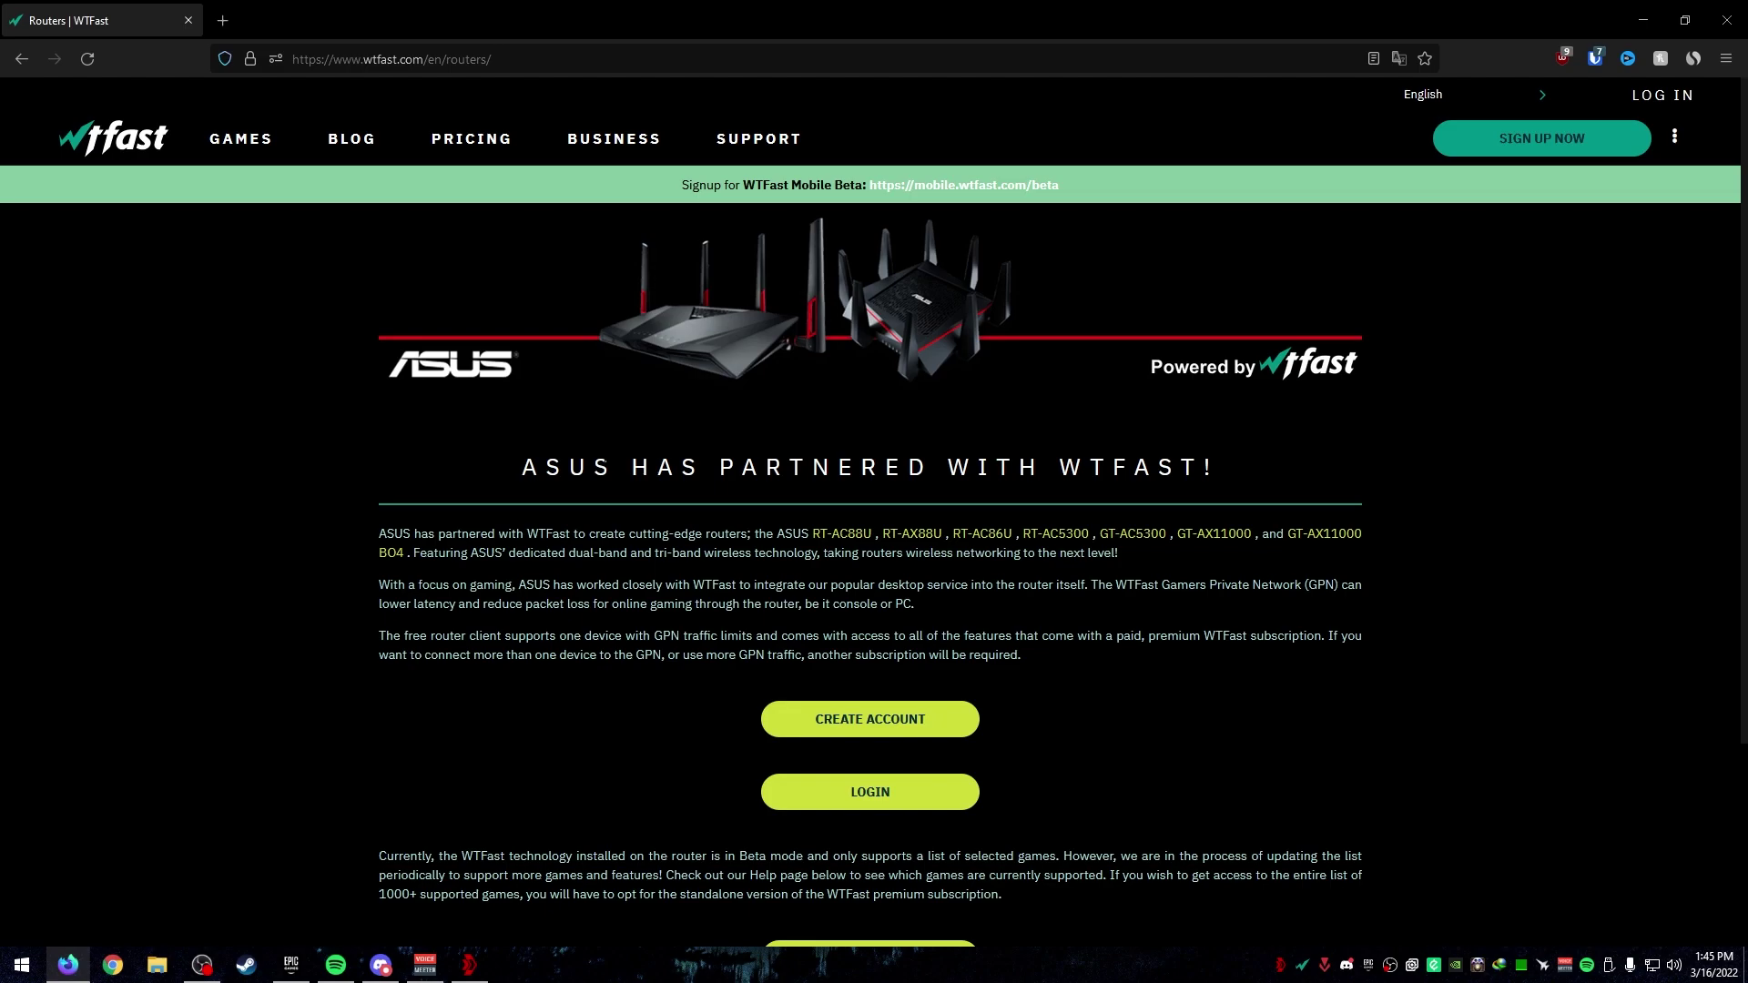
drag(528, 534, 670, 533)
drag(435, 637, 1029, 648)
click(1029, 649)
scroll(866, 690, down, 3)
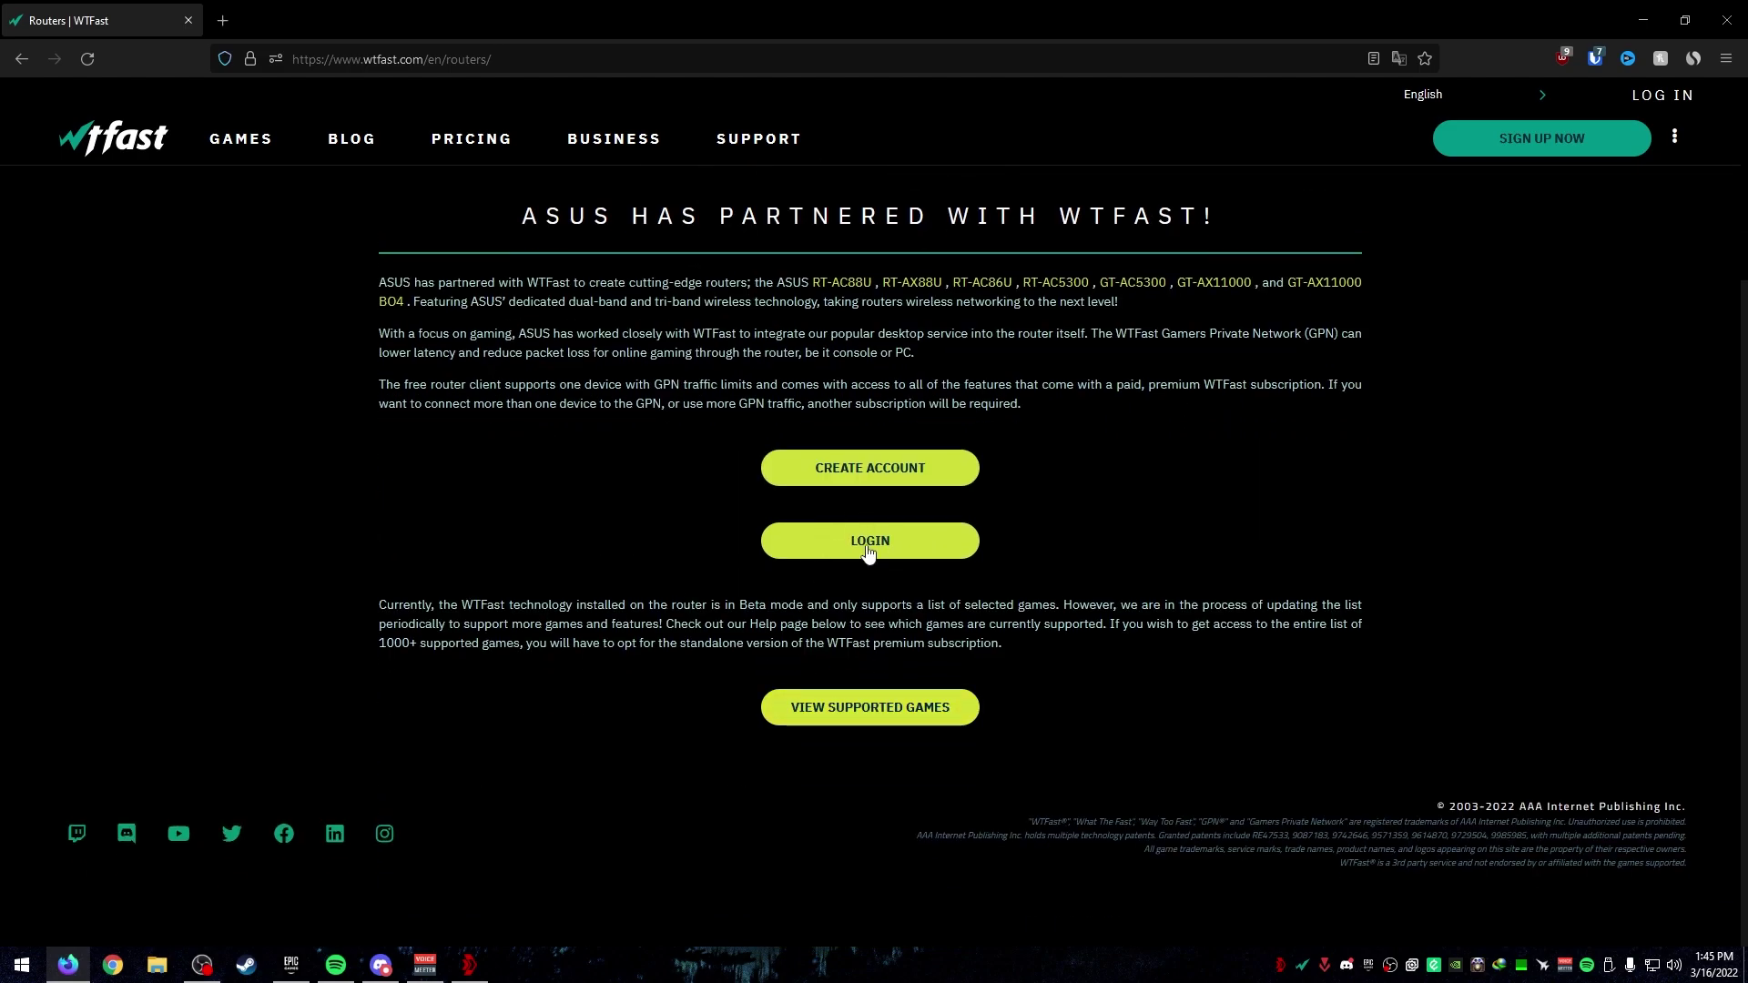
scroll(870, 565, up, 3)
scroll(765, 767, down, 2)
scroll(765, 767, up, 2)
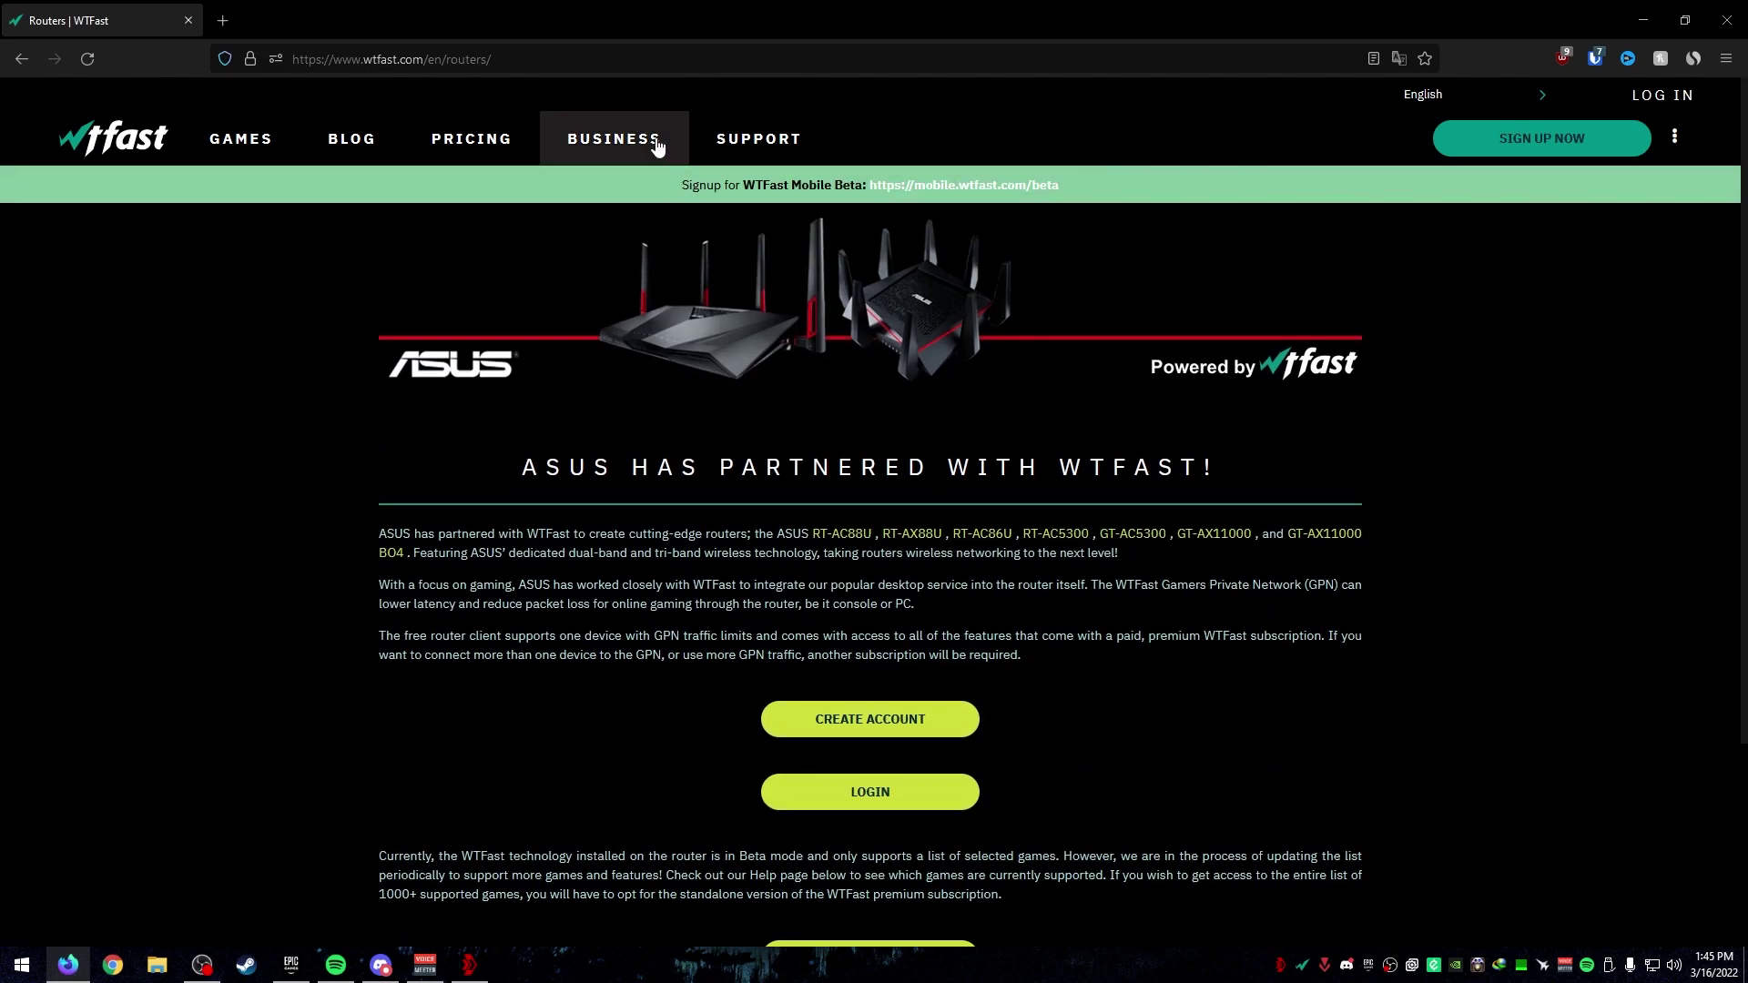
View Monthly, 3 Months and 12 Months pricing on the Subscription plans page.
click(470, 138)
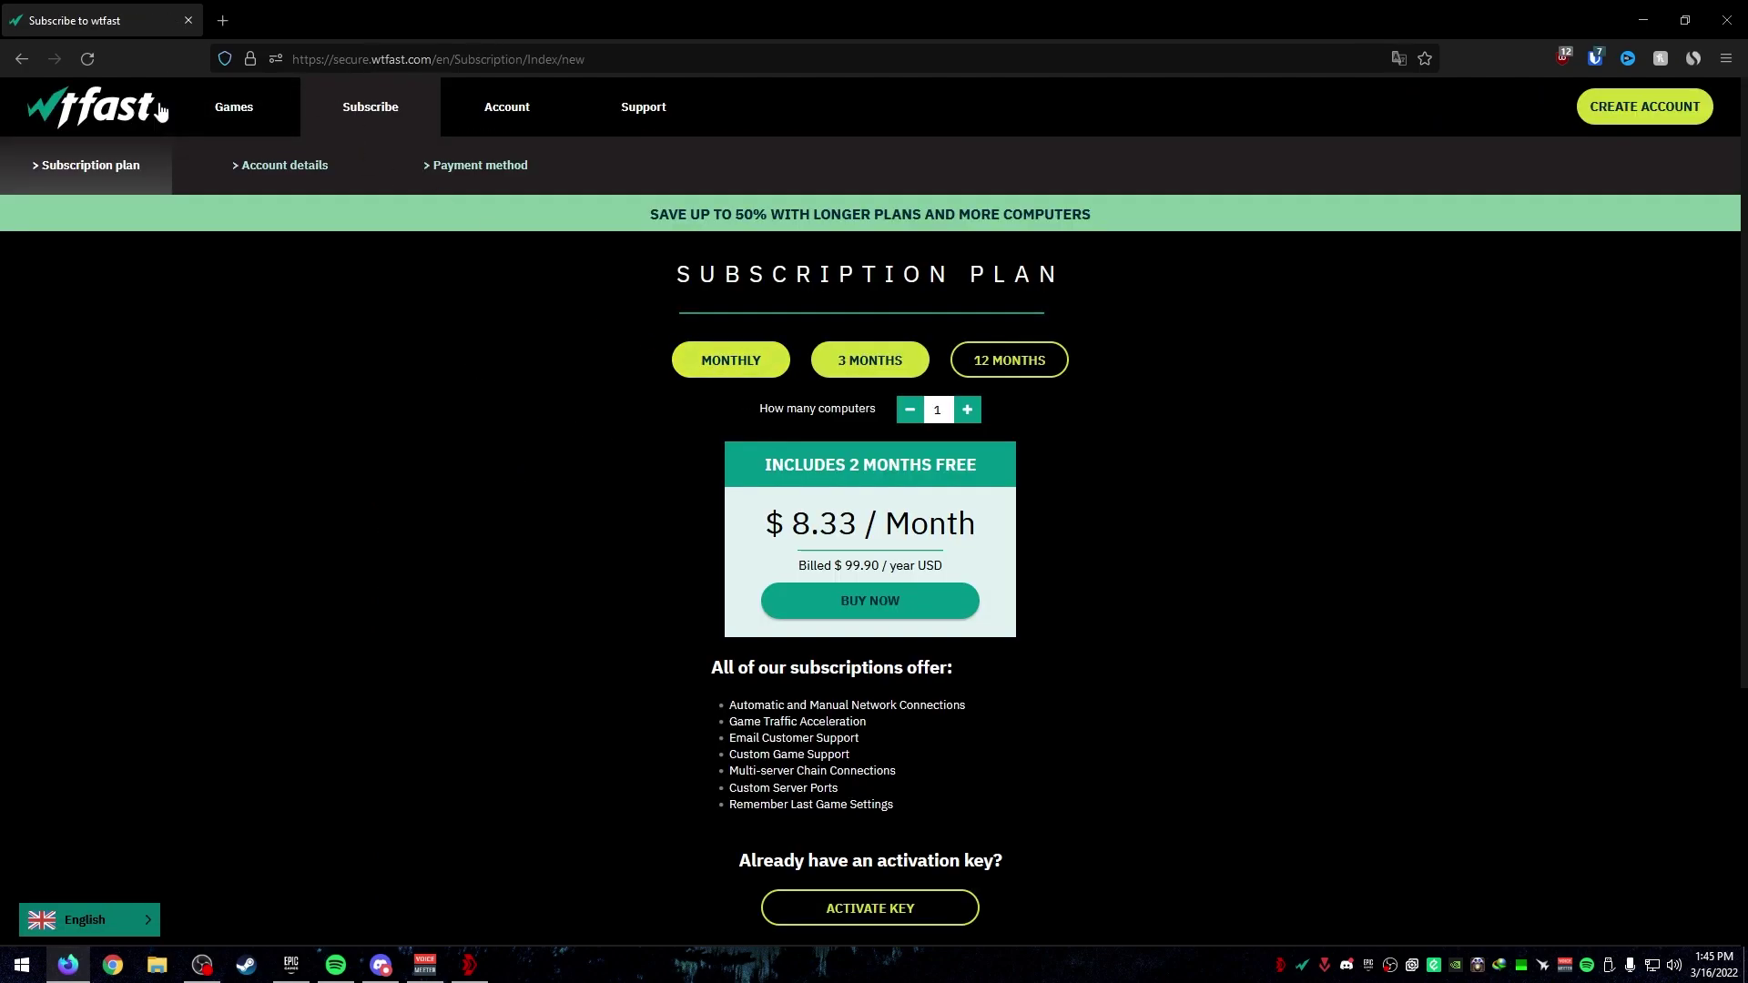
click(706, 370)
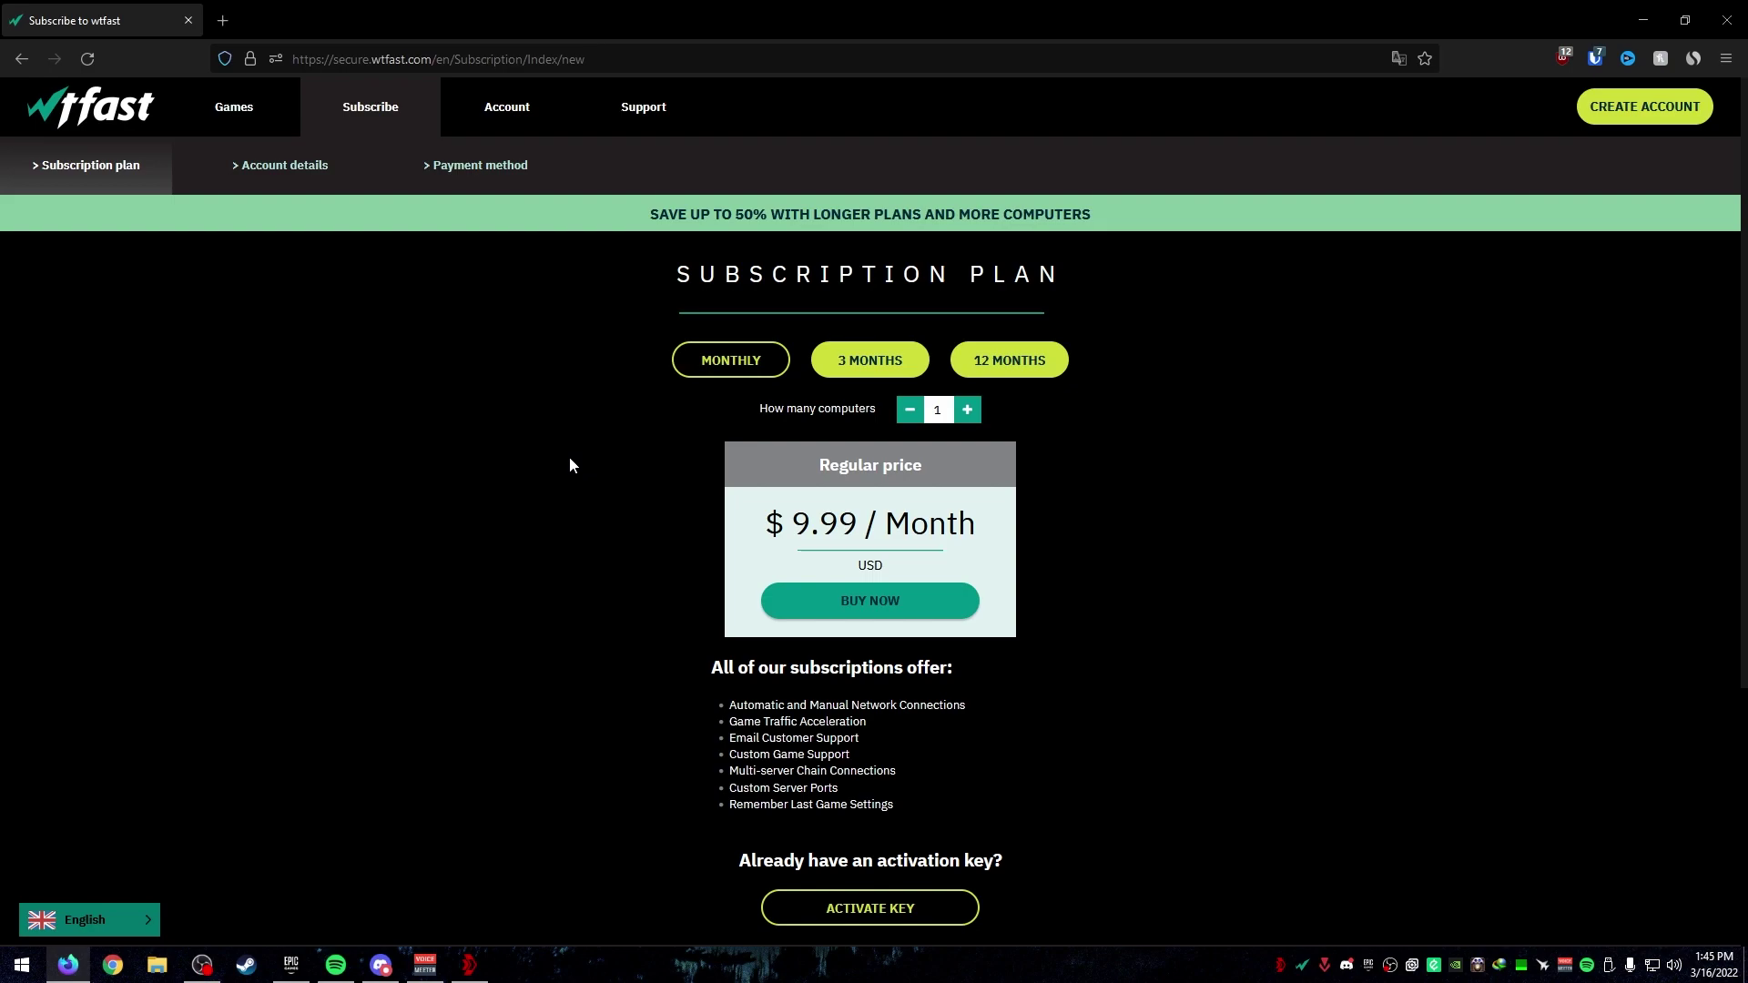
click(861, 360)
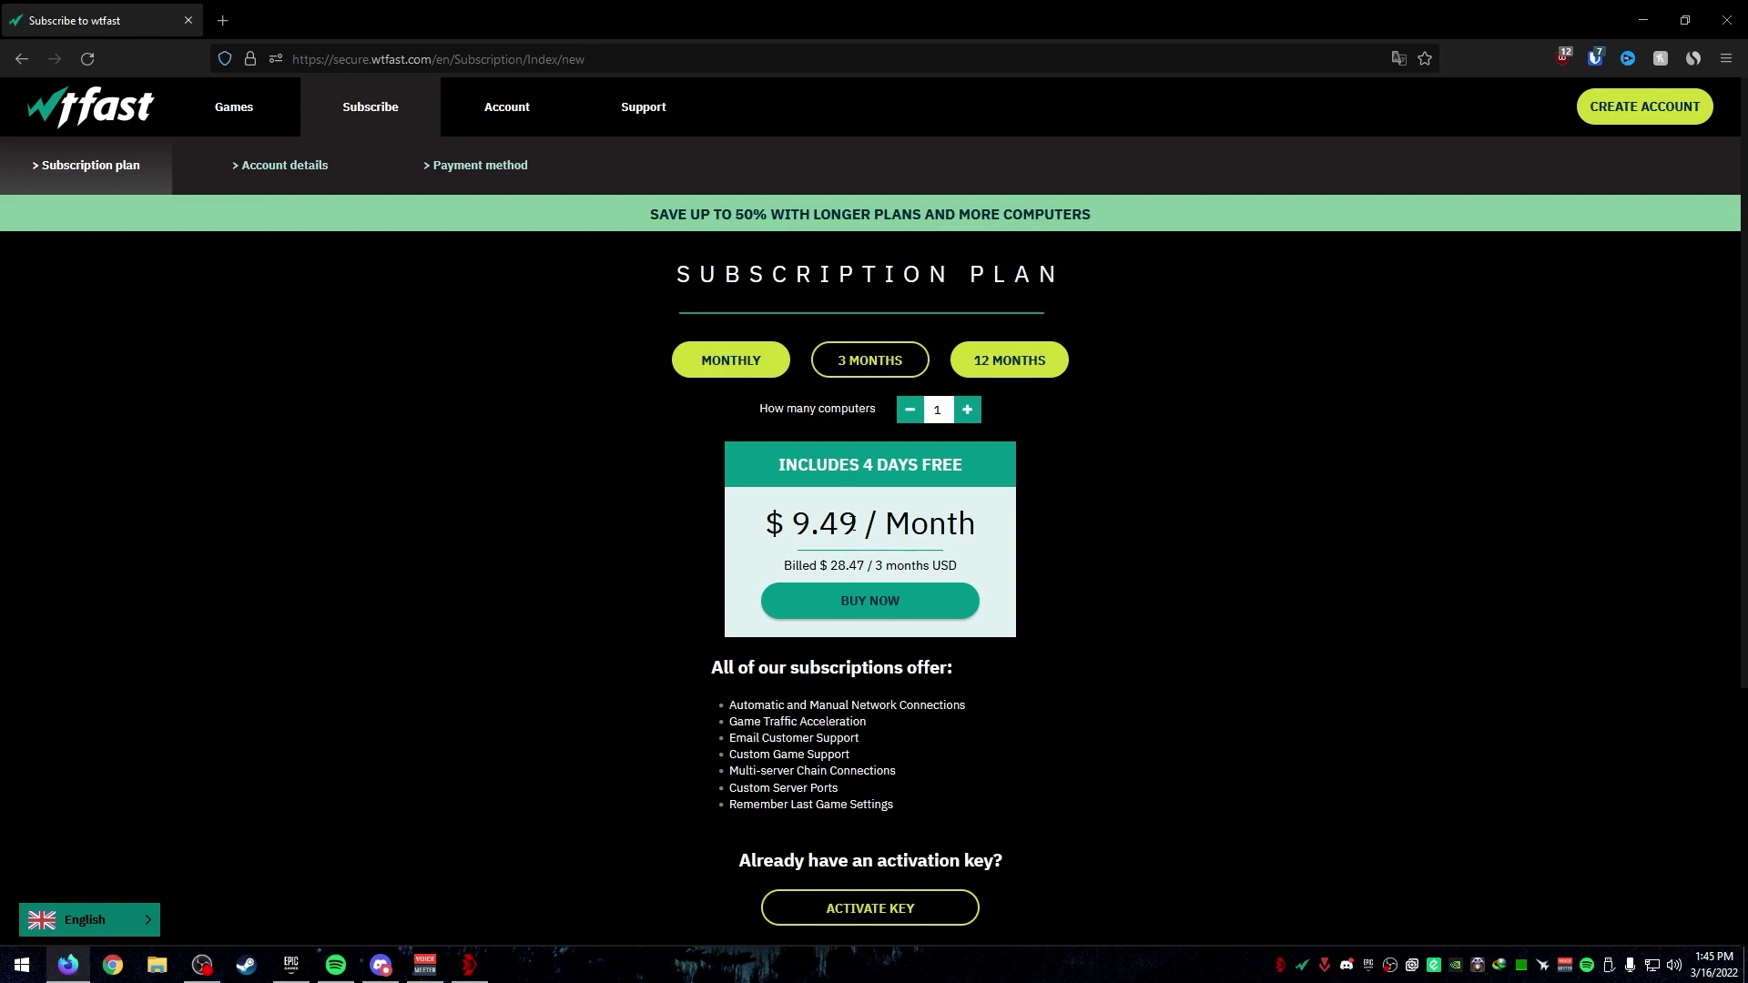
click(997, 362)
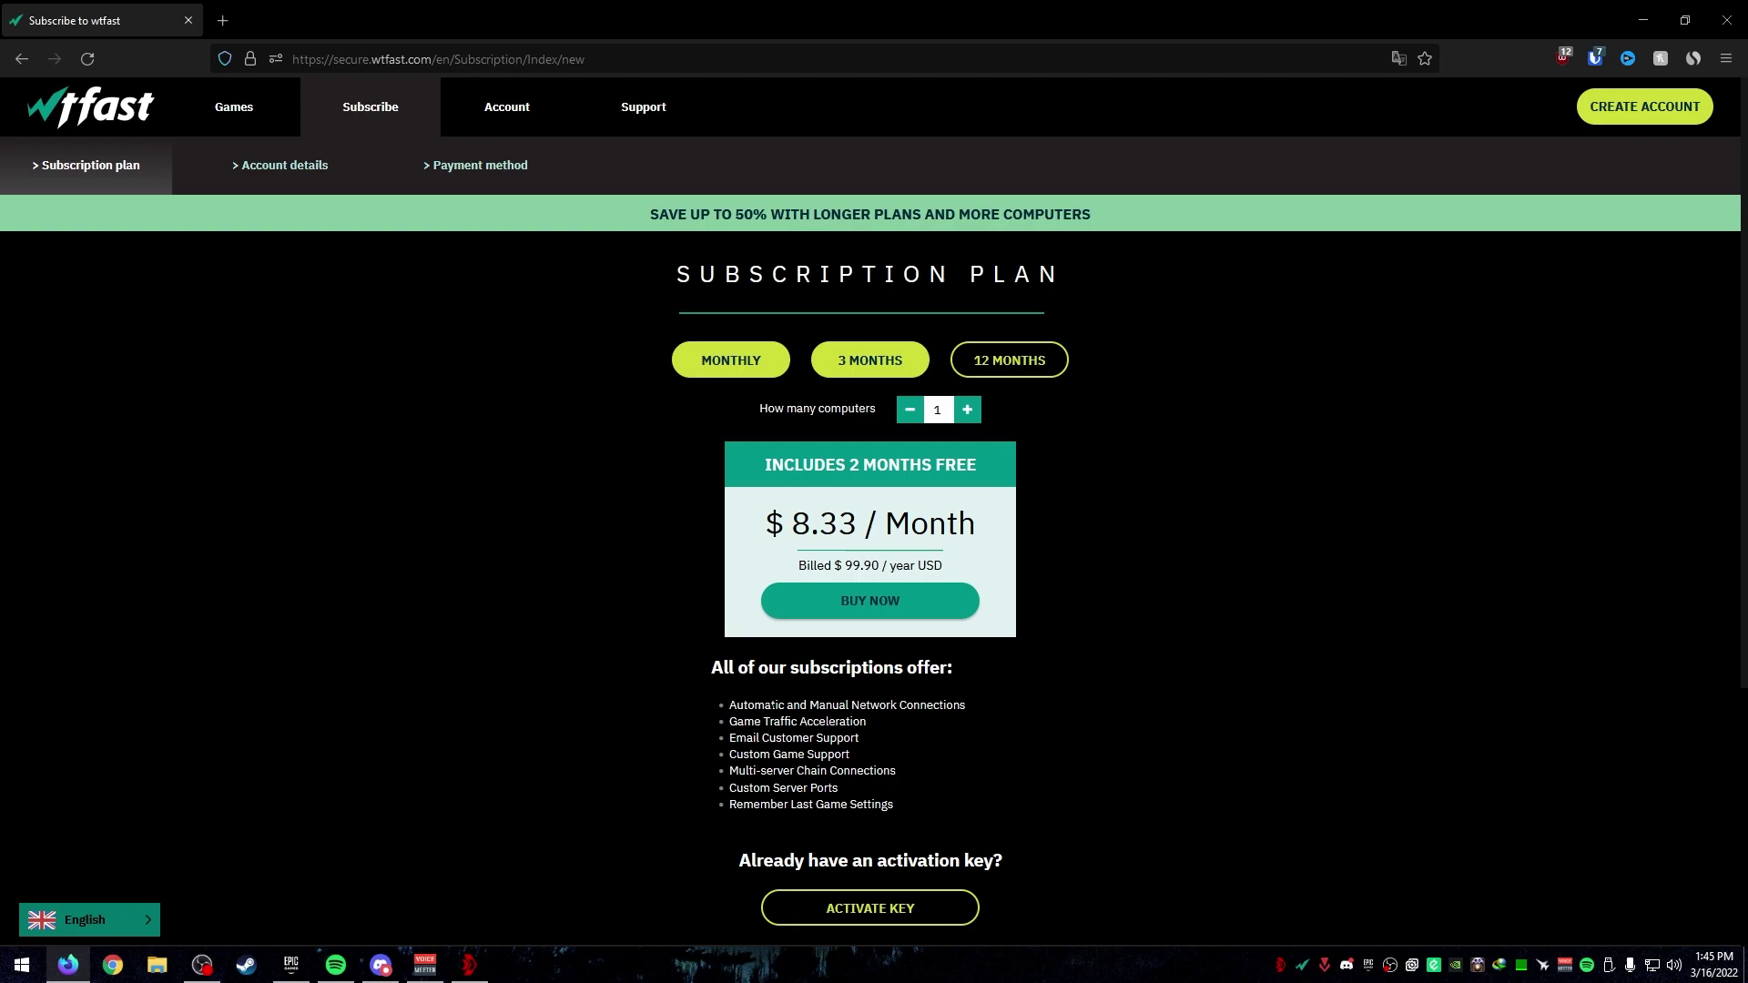
Highlight the subscription feature list, then switch back to the Monthly $9.99 plan.
drag(897, 809, 797, 744)
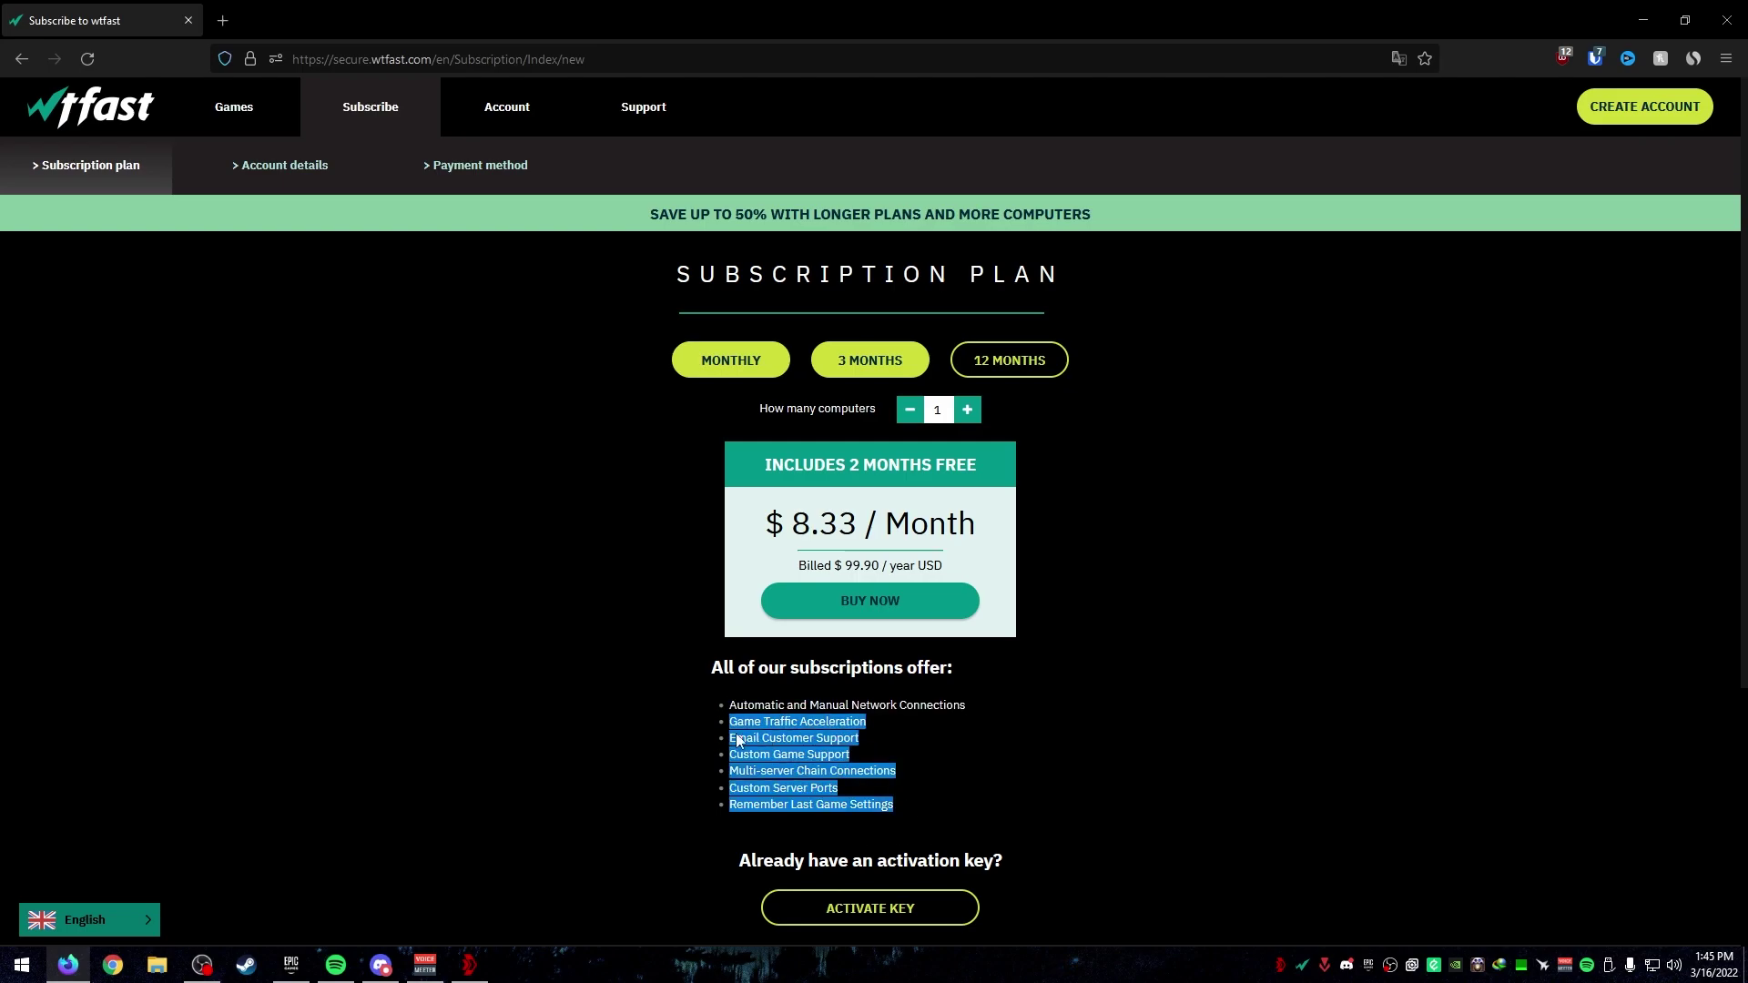
click(914, 780)
scroll(1098, 812, down, 3)
scroll(965, 781, up, 3)
click(731, 360)
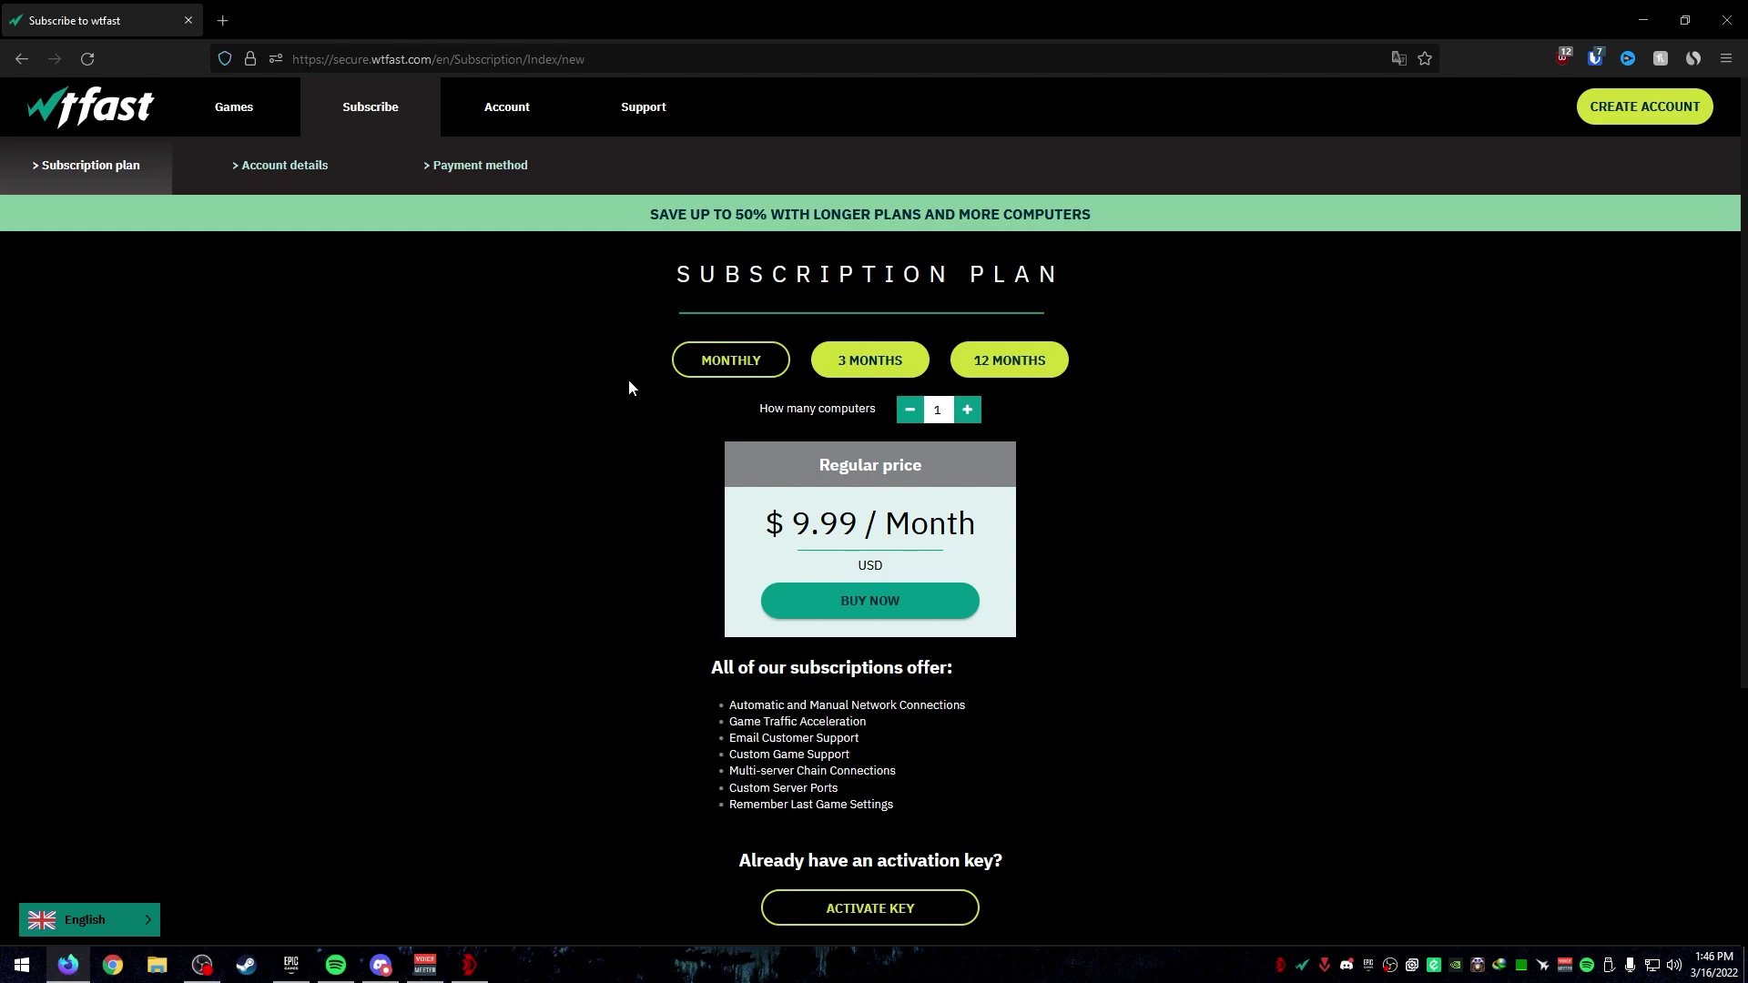
Minimise Firefox and launch WTFast from the tray, showing Valorant with Auto server selection.
click(1636, 18)
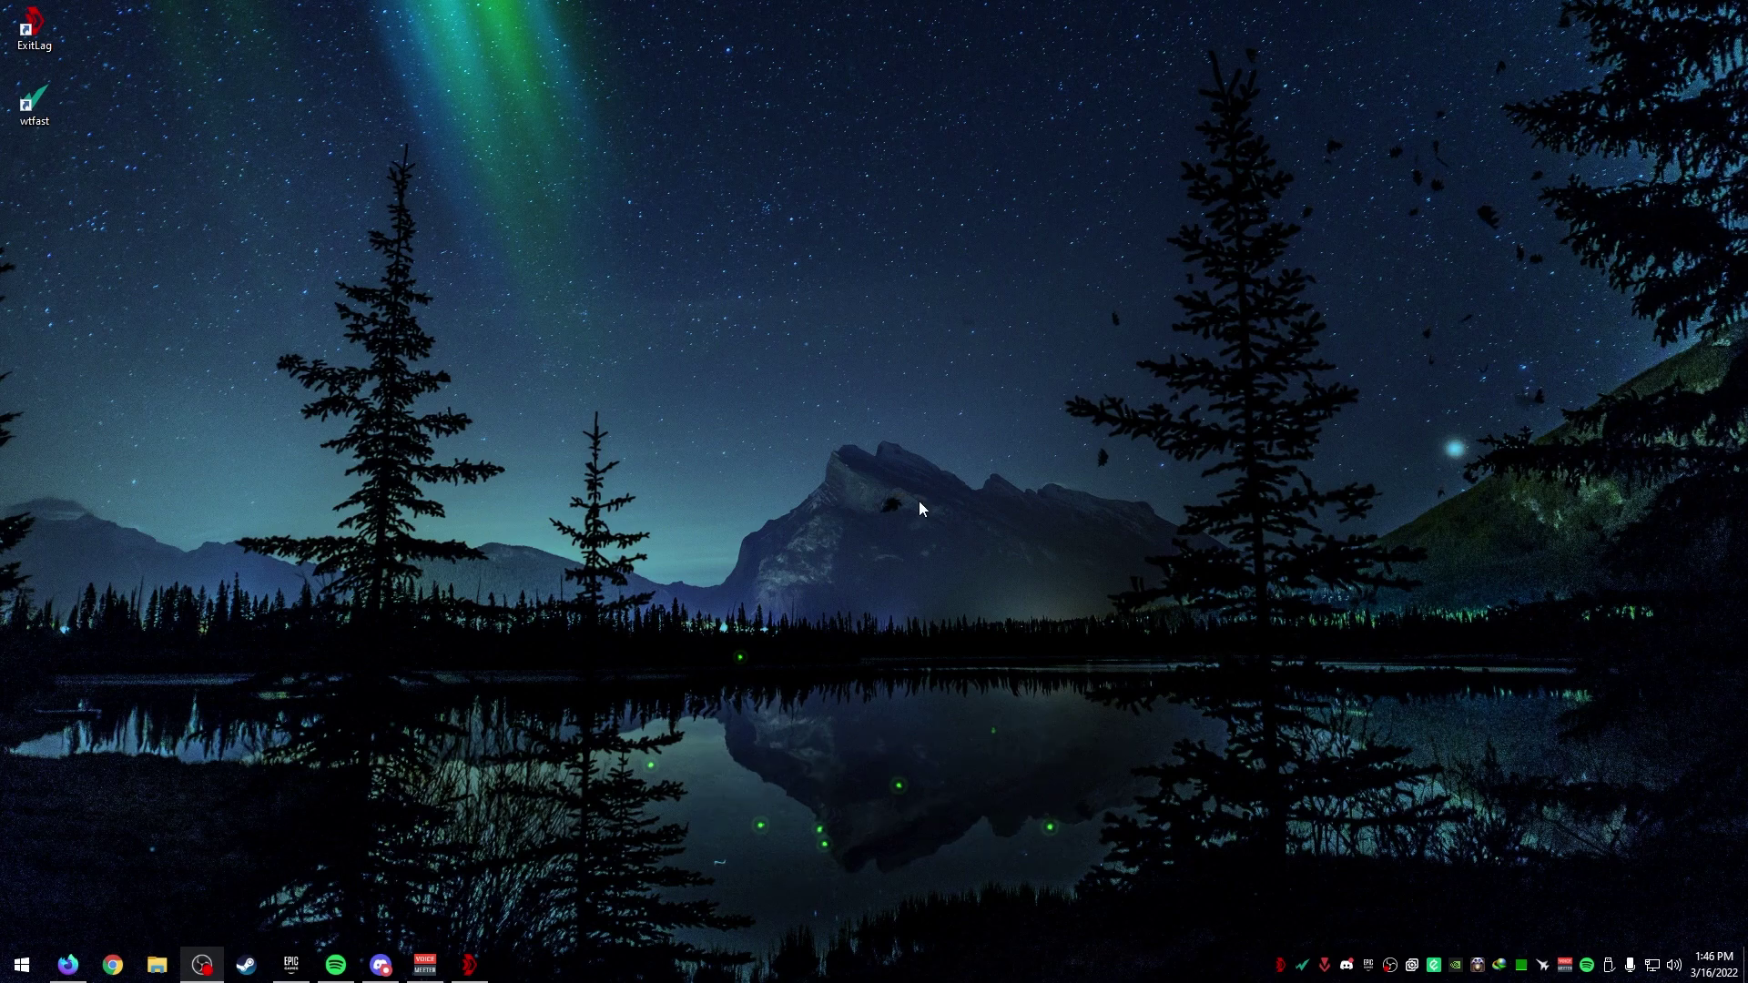
click(1309, 965)
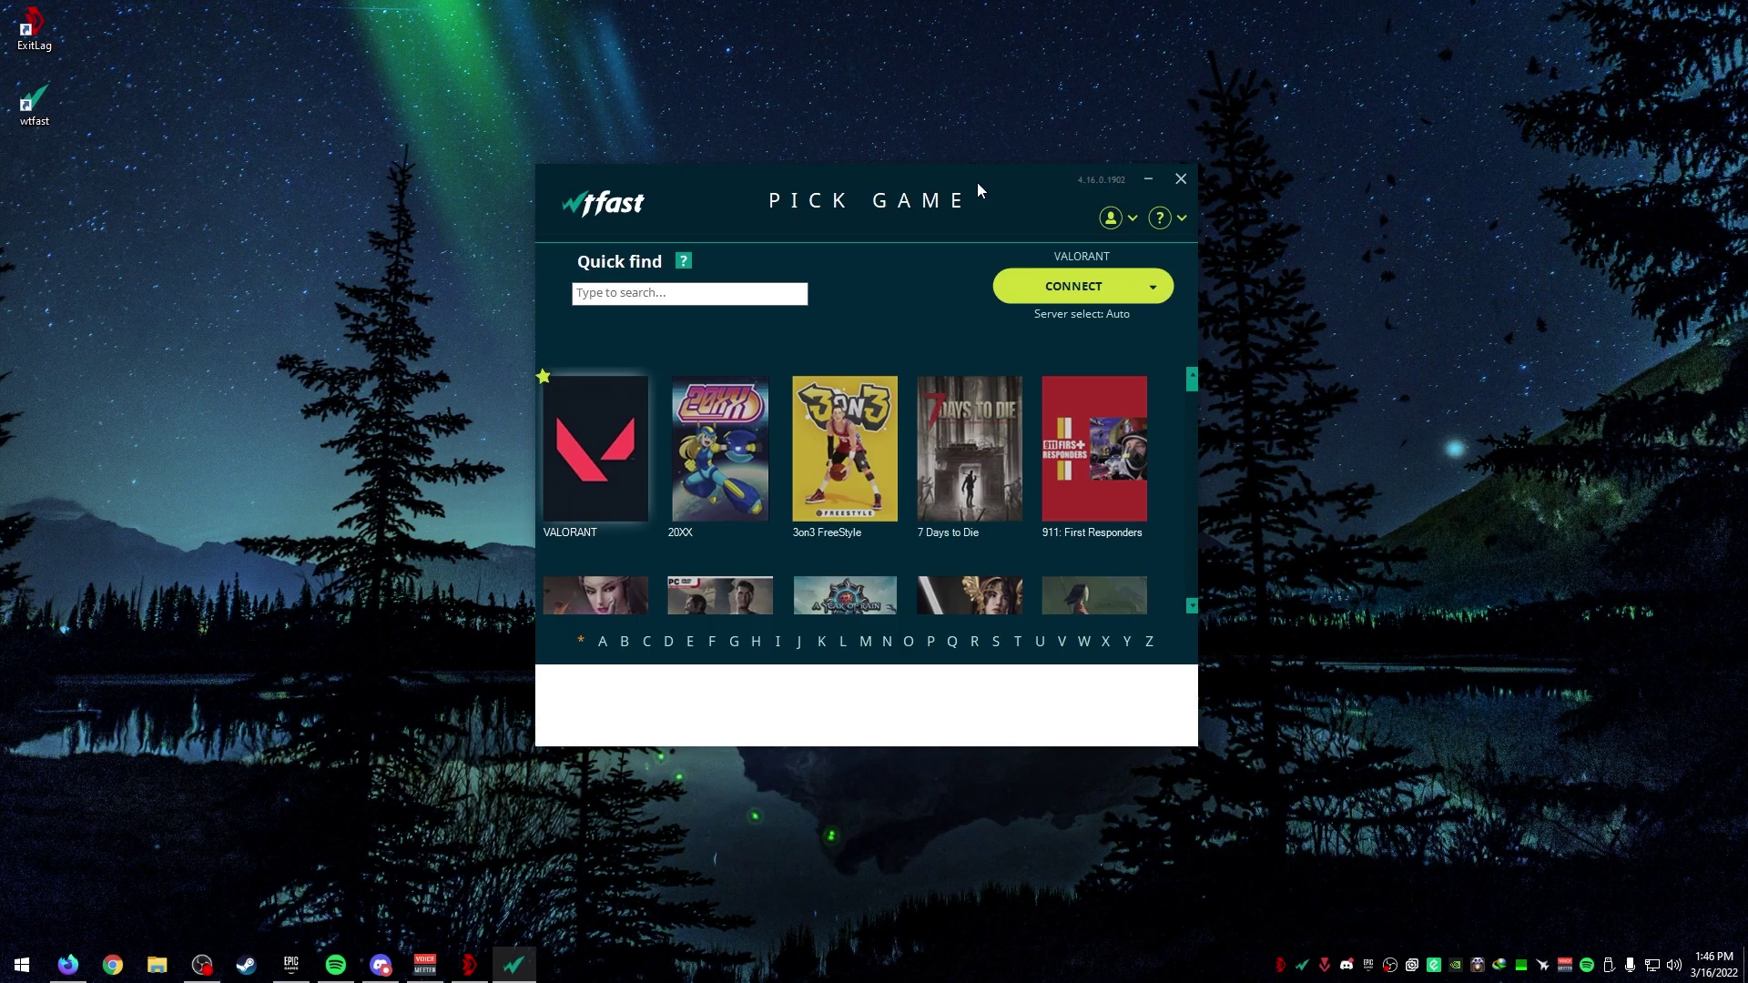
drag(976, 182, 954, 214)
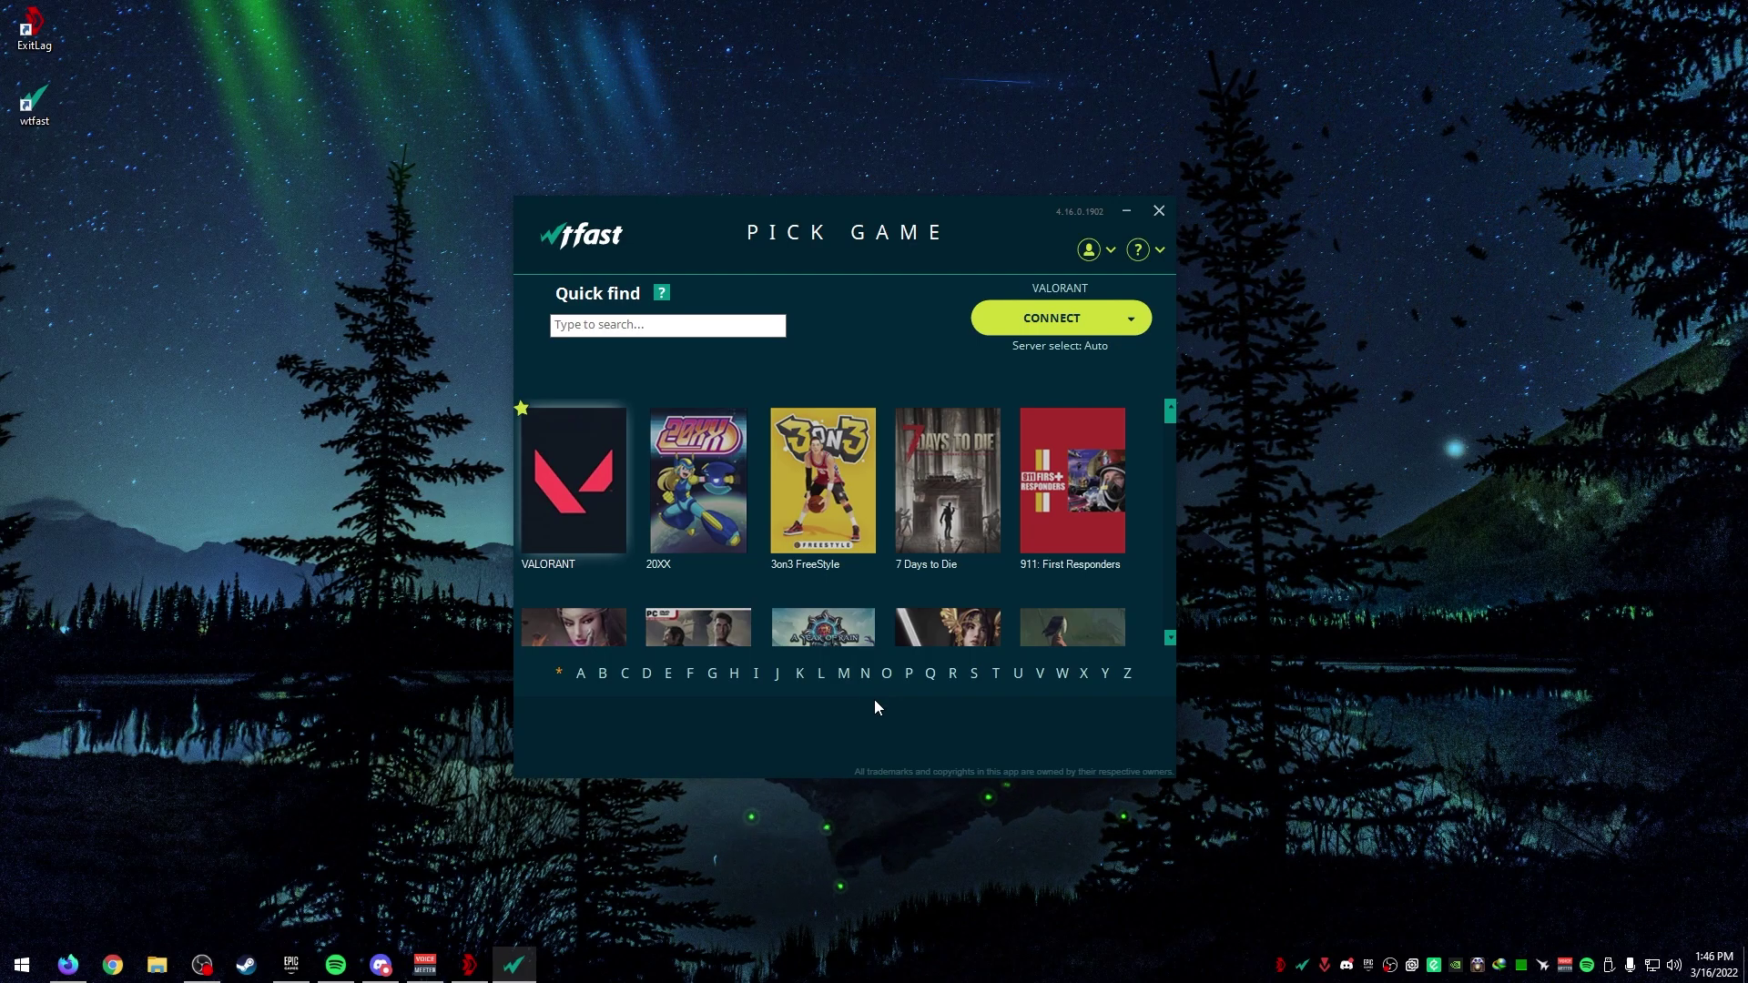
scroll(1176, 440, down, 3)
scroll(1162, 578, down, 5)
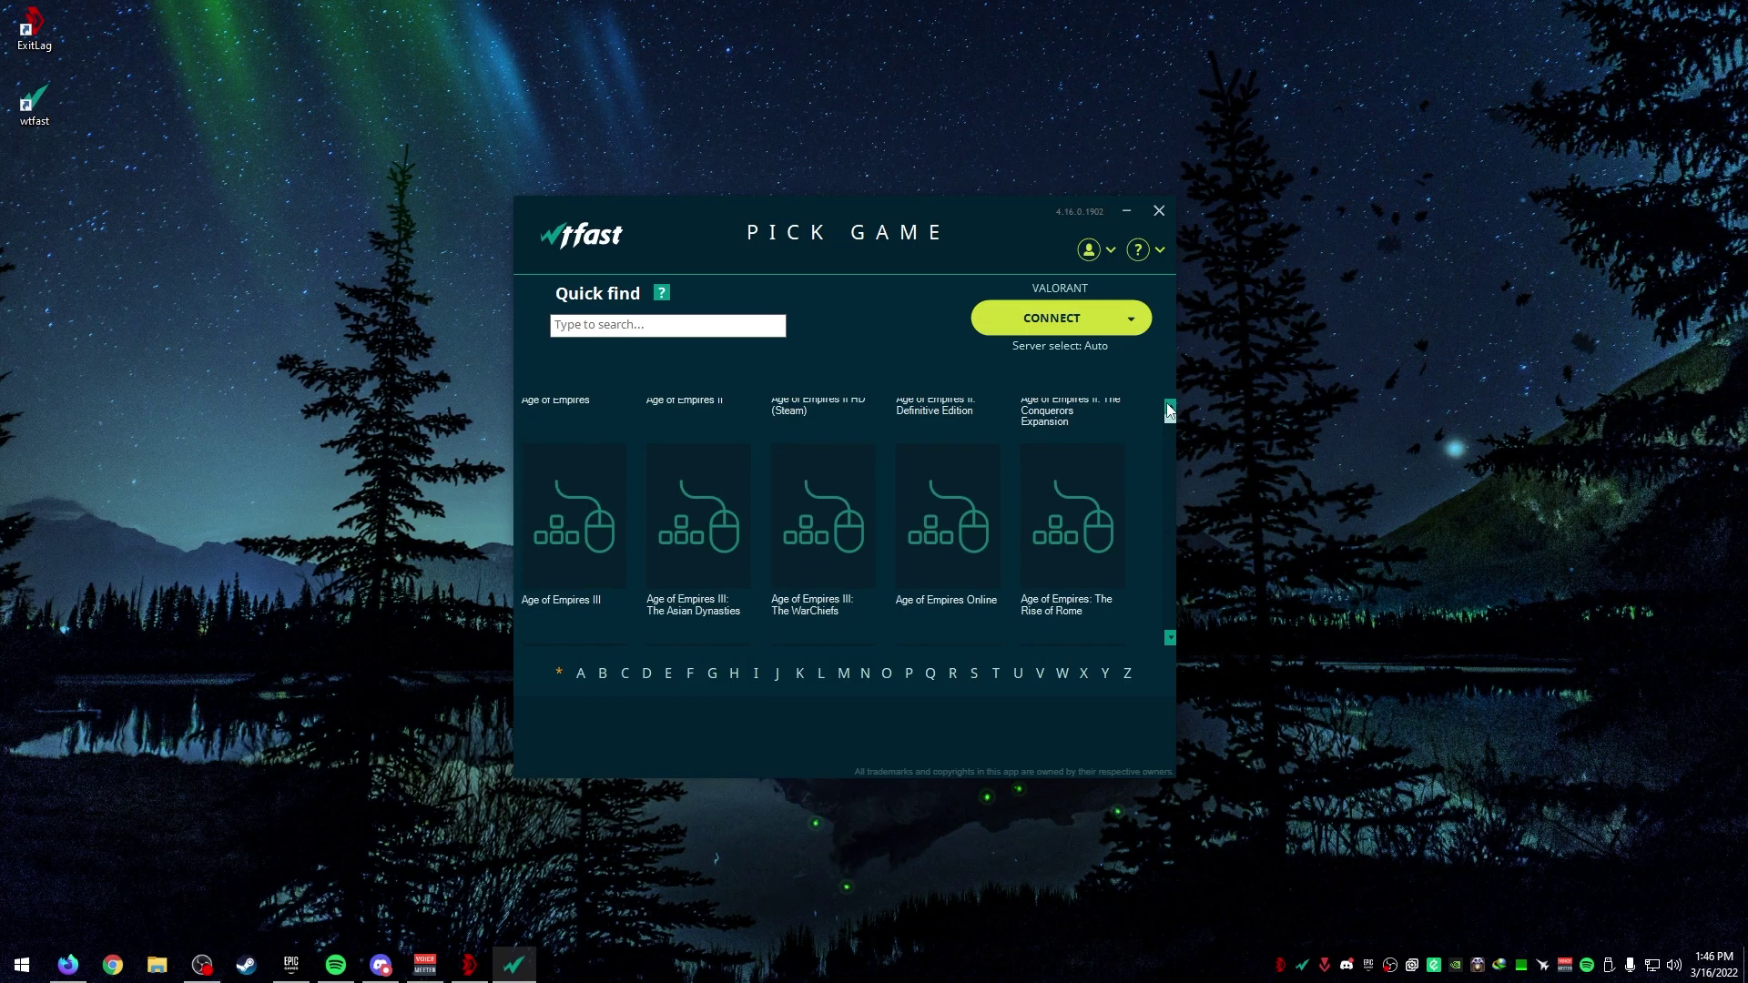
scroll(1170, 411, up, 8)
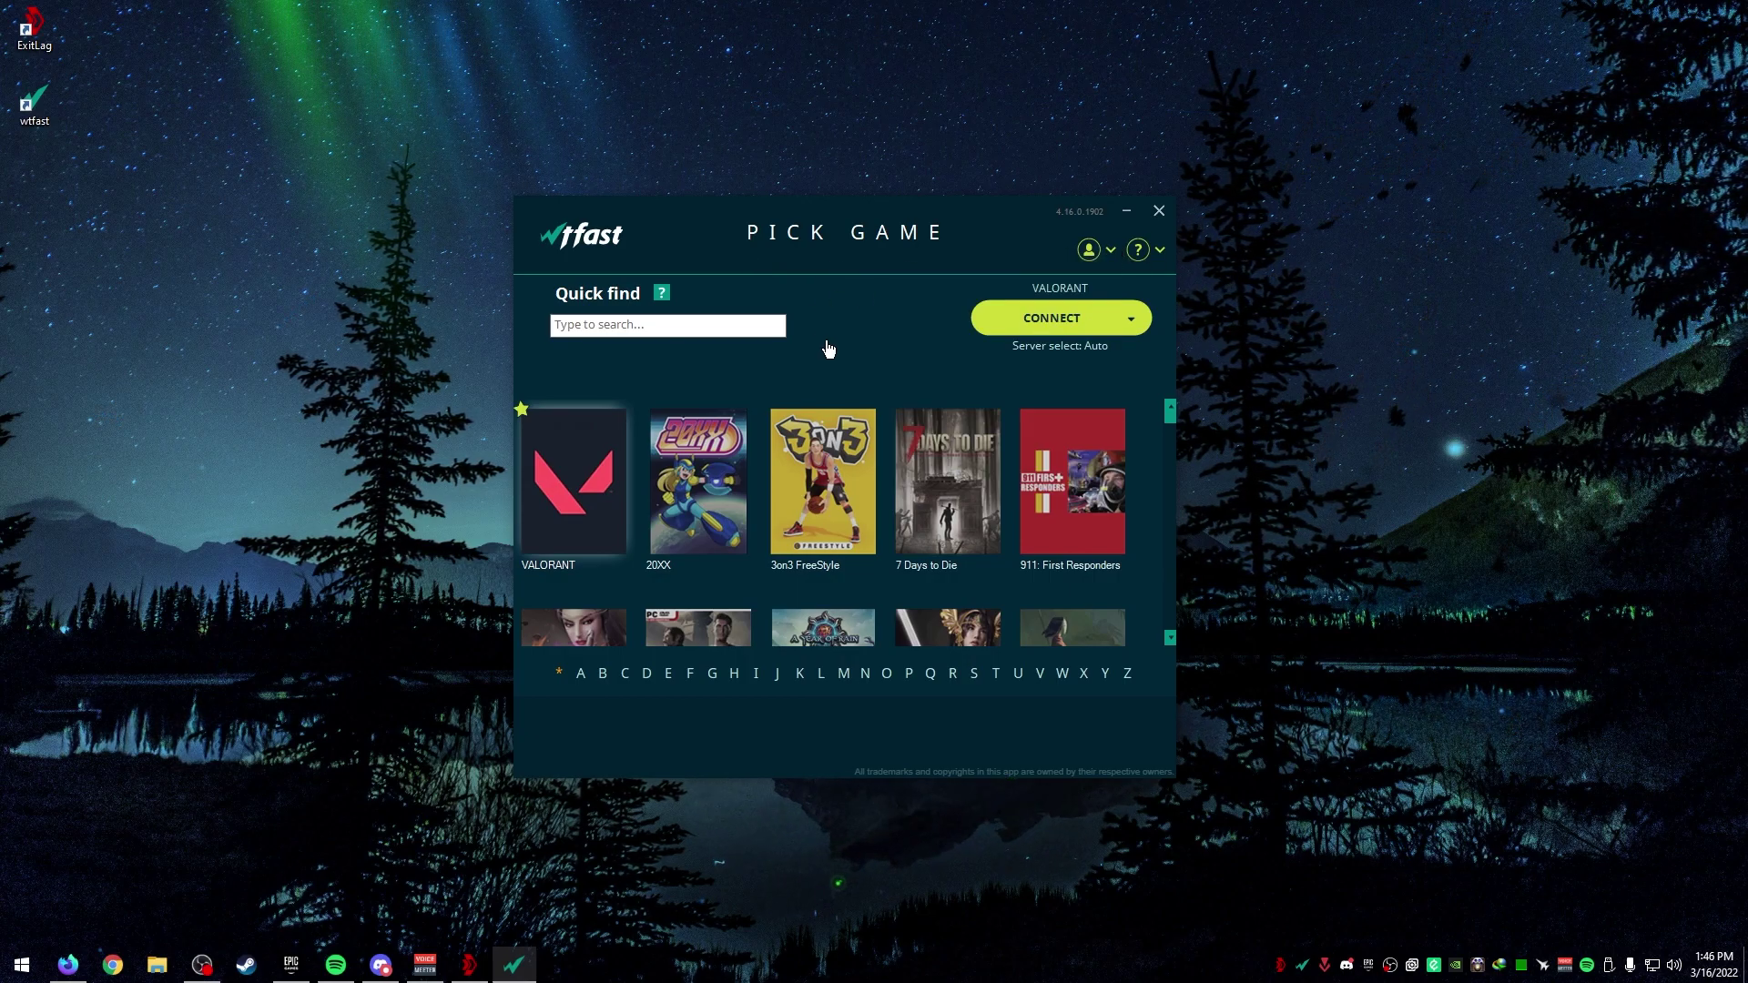
mouse_move(1132, 320)
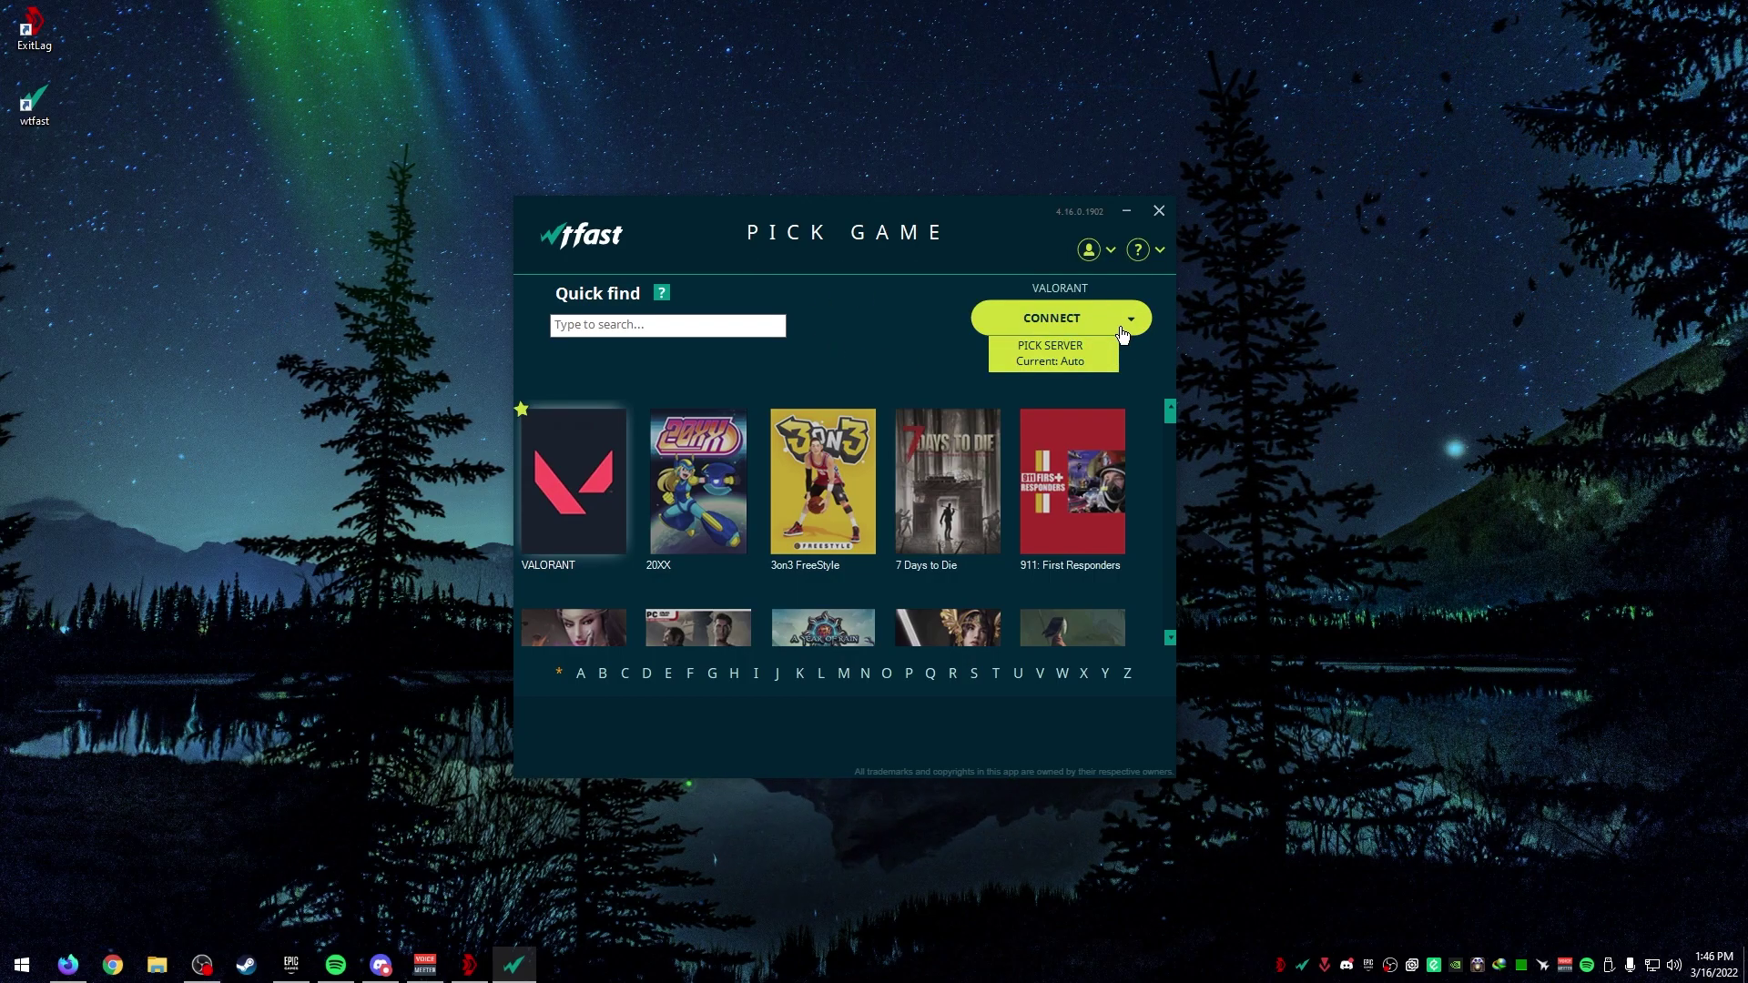
Sort VALORANT's WTFast servers by ping and connect through Minnetonka, Minnesota 1.
click(1056, 357)
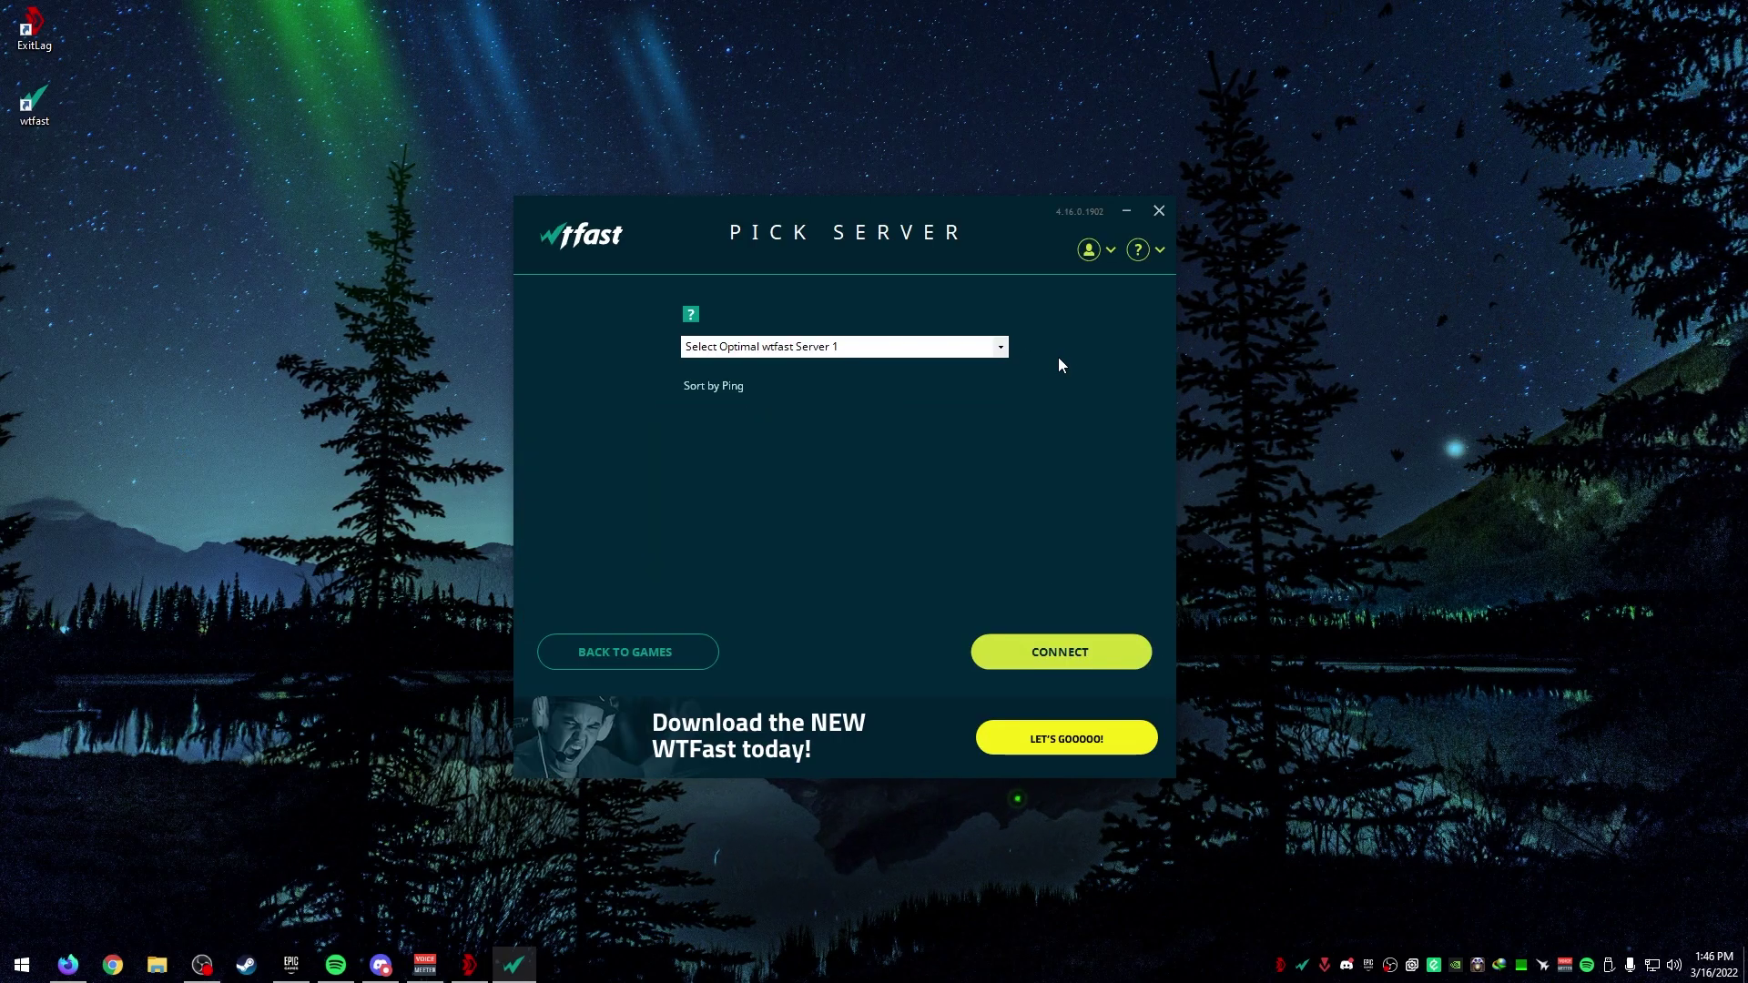
click(1001, 349)
drag(1000, 385, 1040, 489)
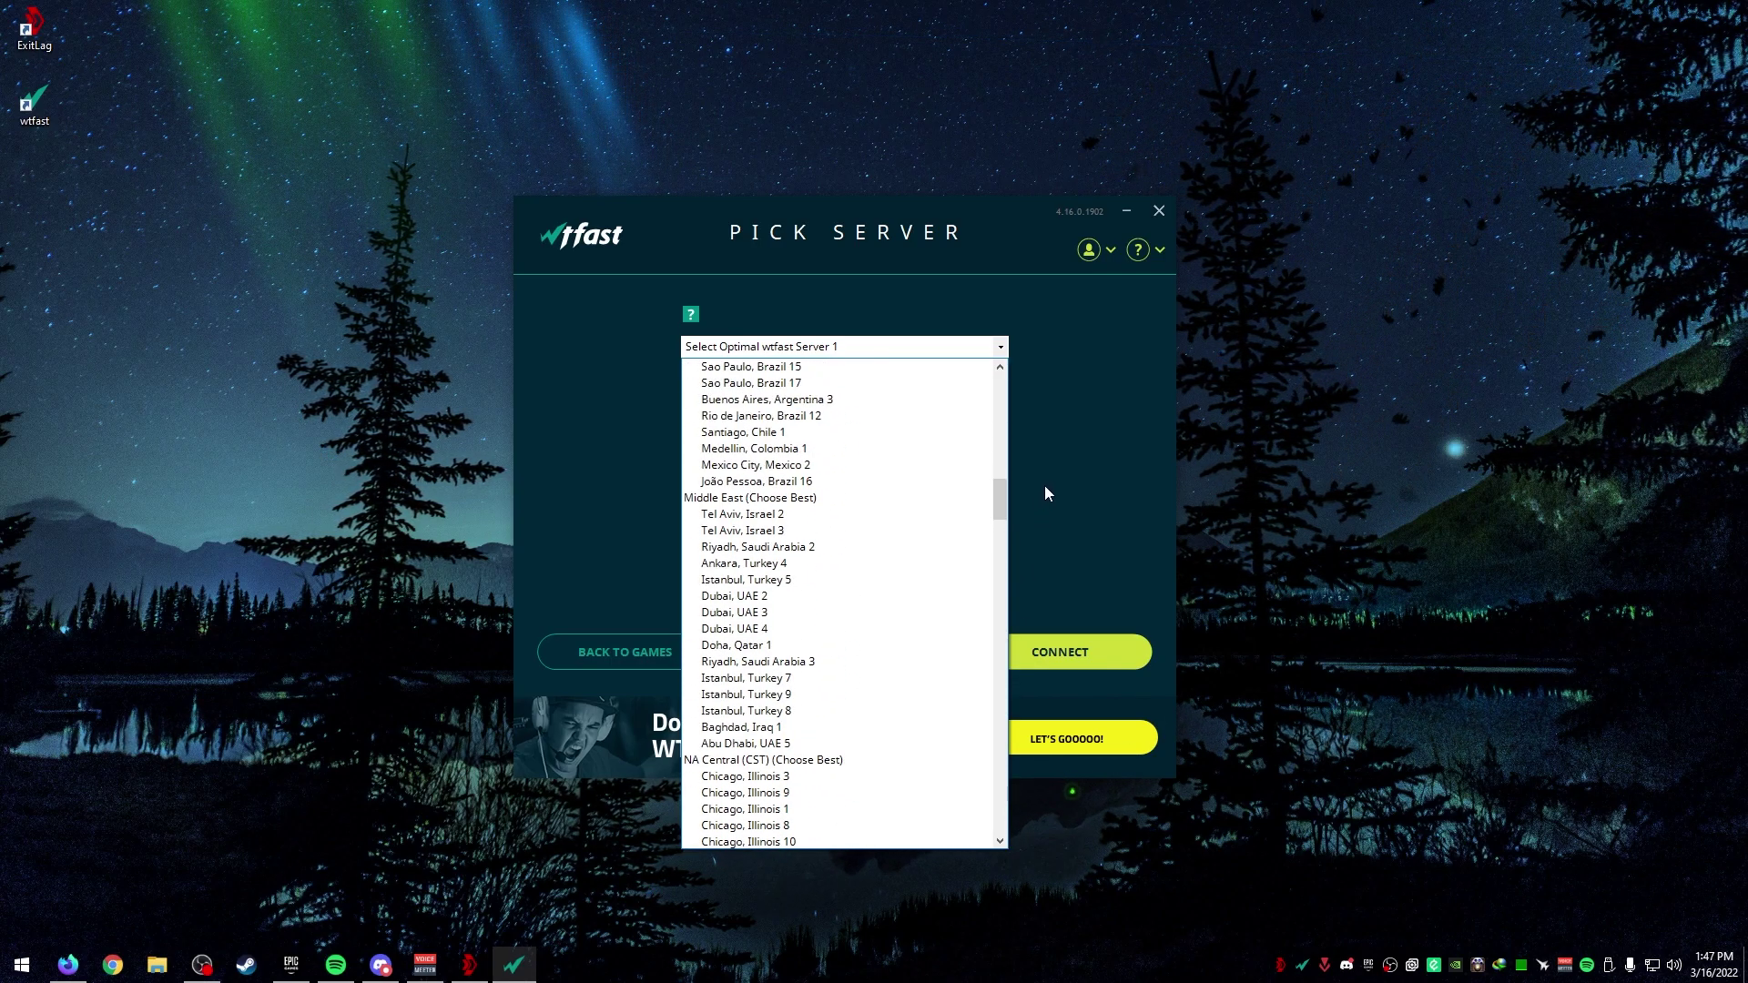
click(1046, 484)
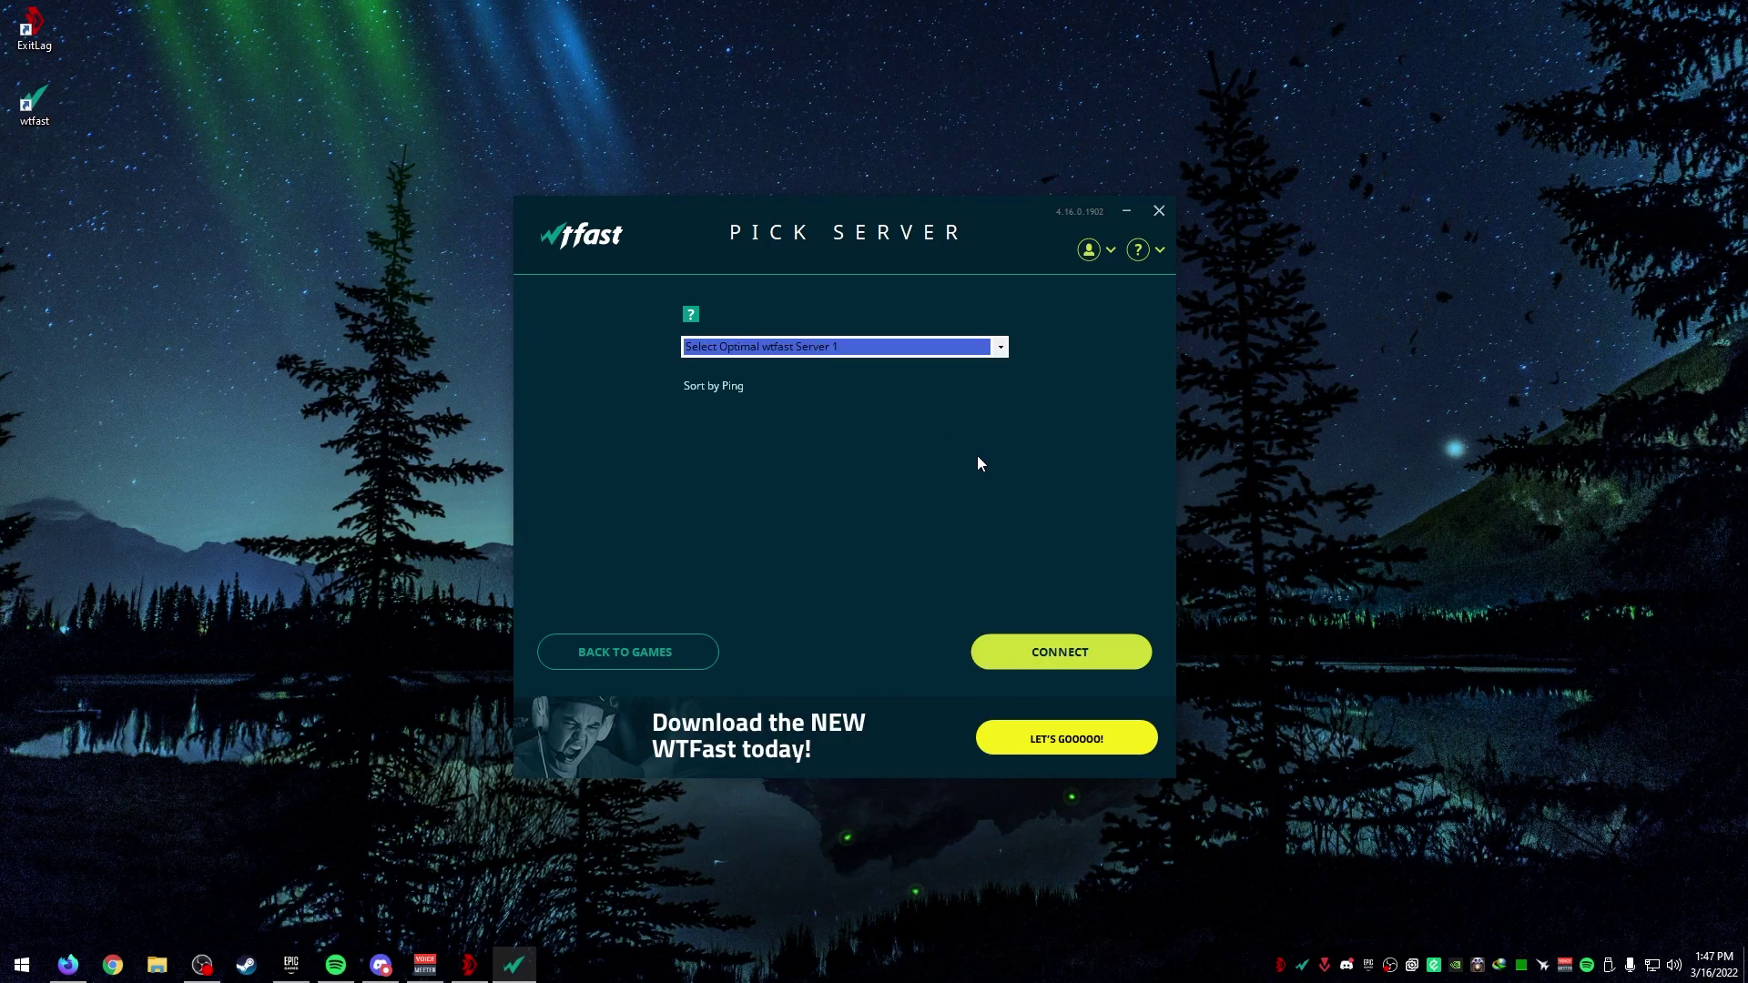
click(713, 387)
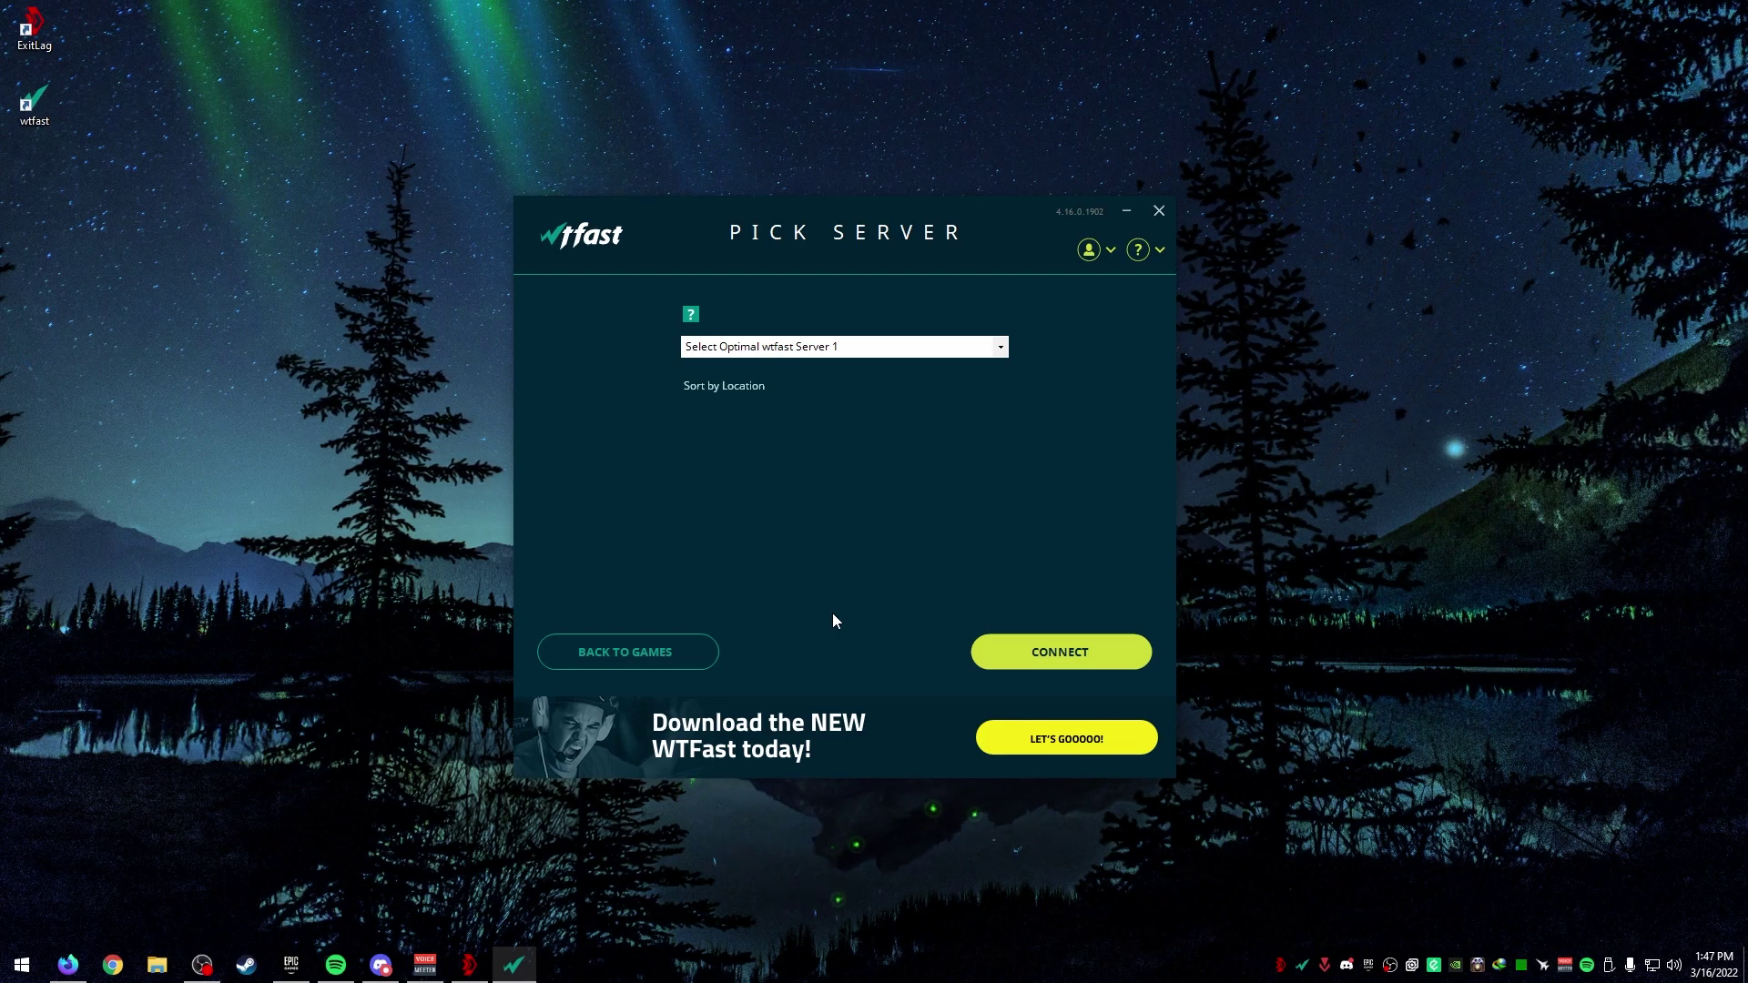
click(860, 349)
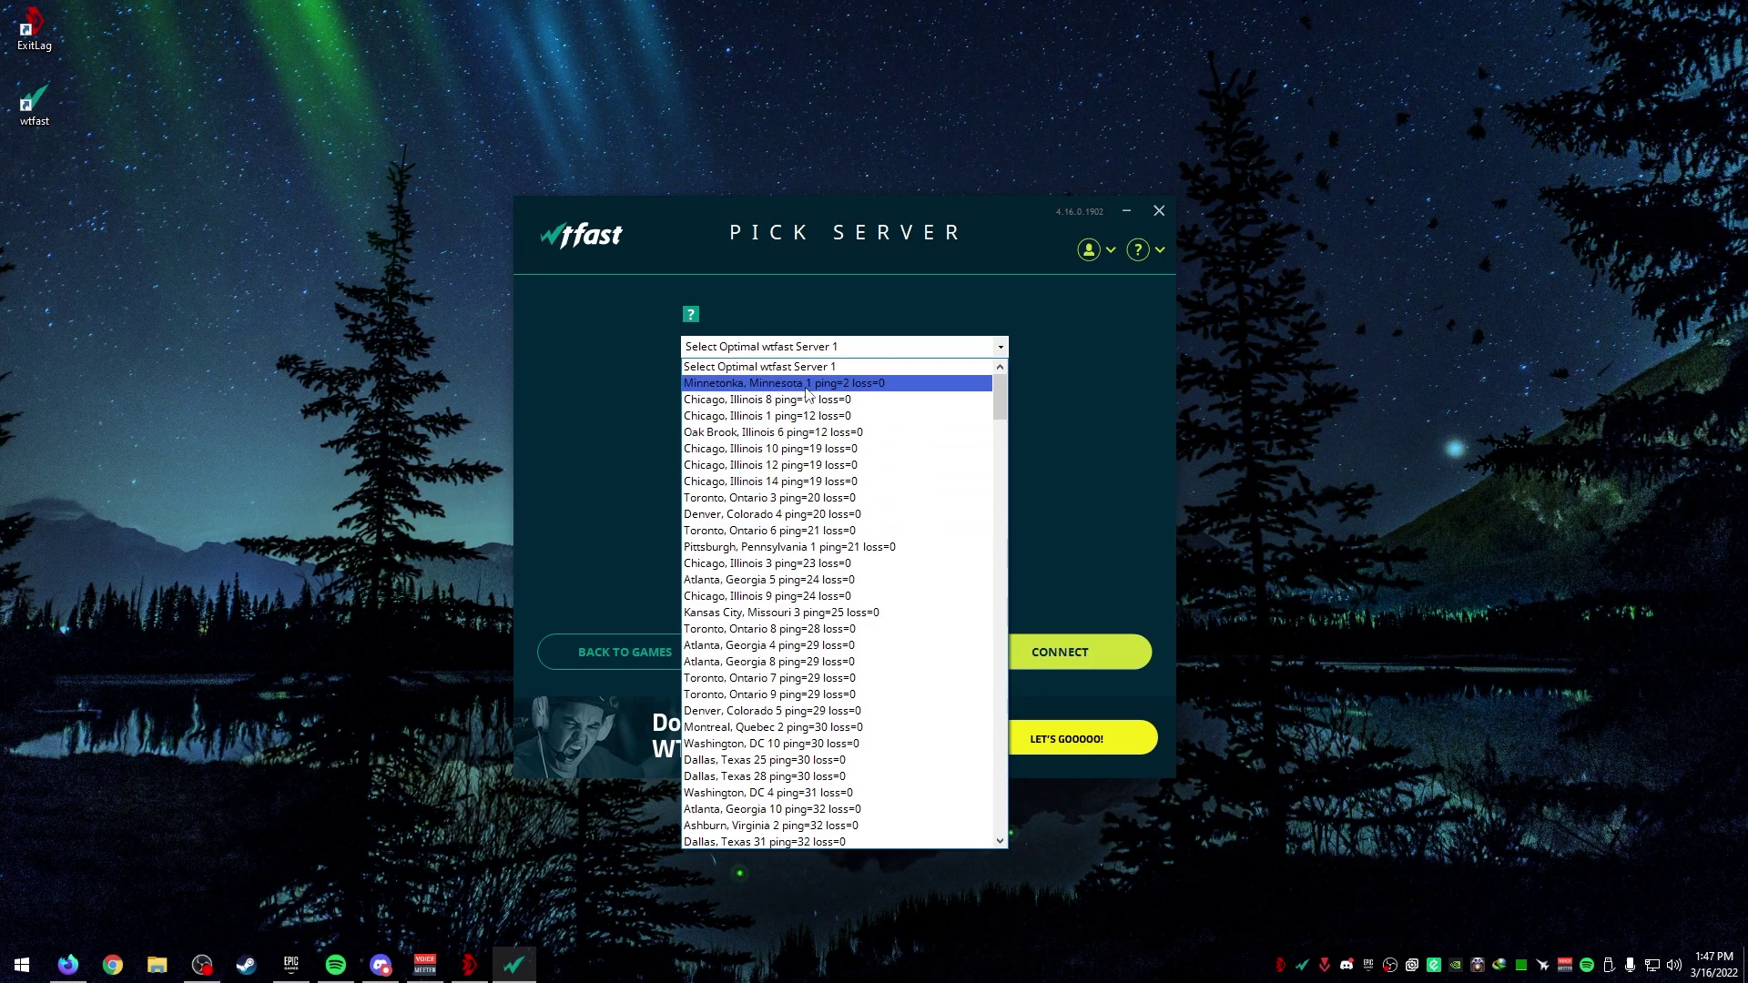
click(745, 383)
click(1085, 653)
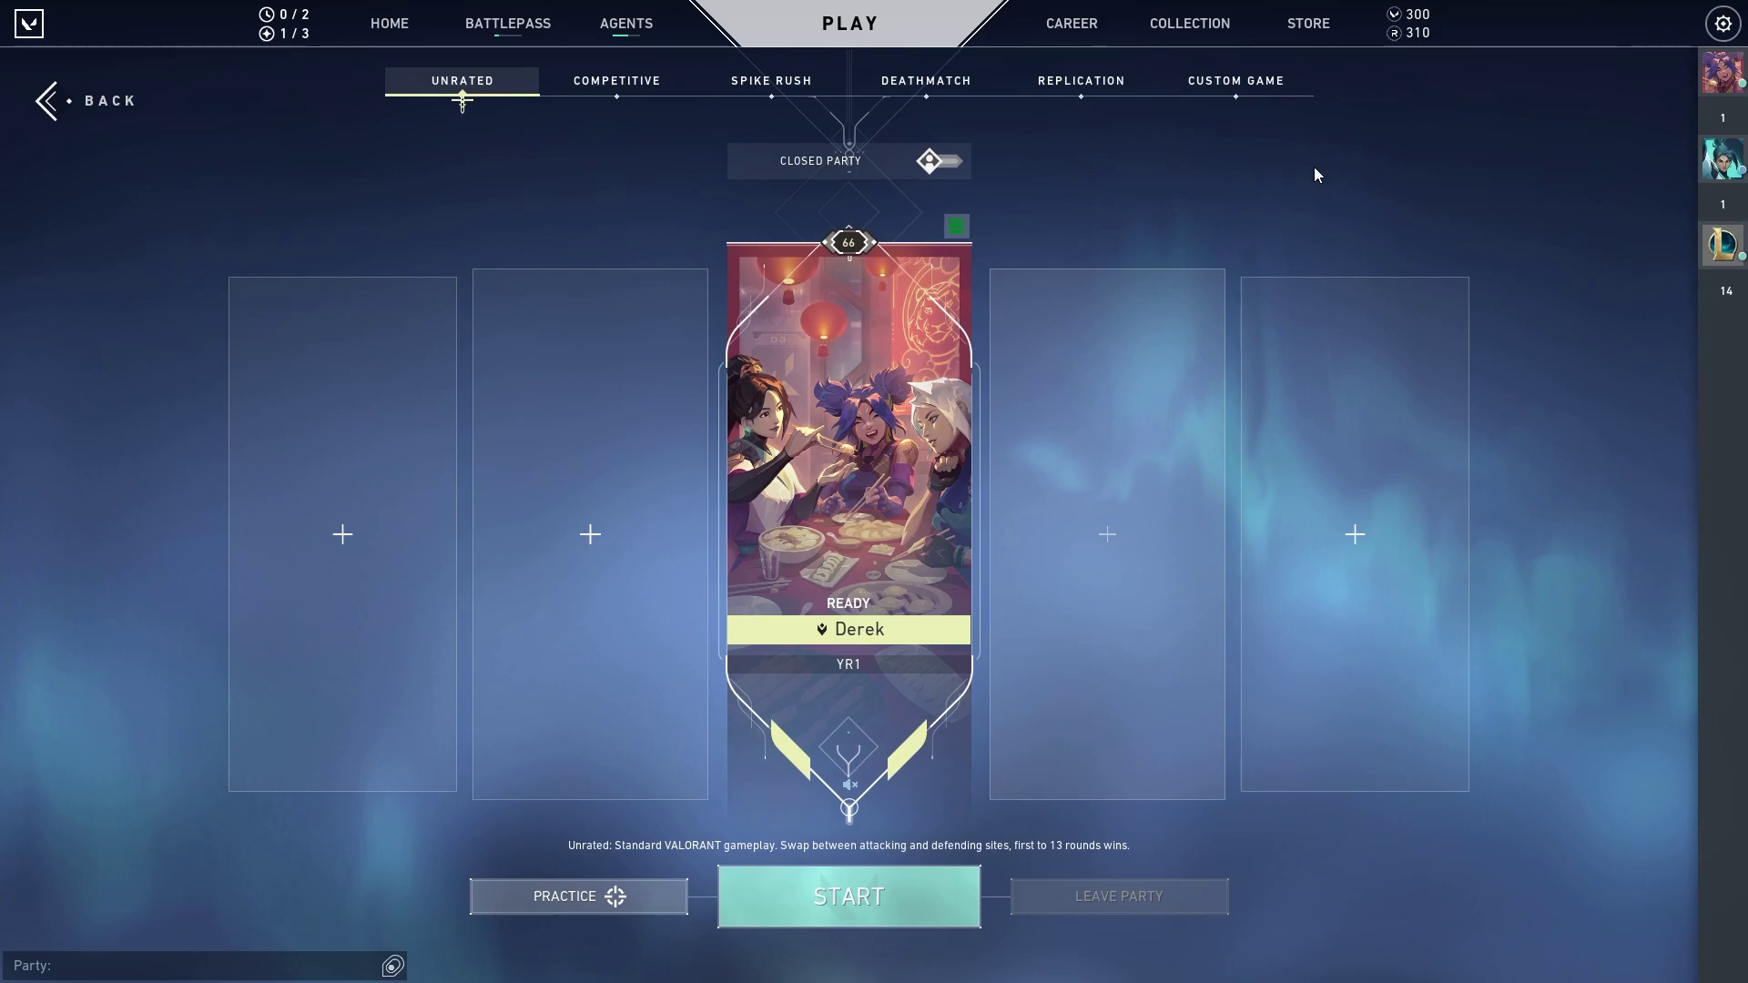
Enter The Range from Valorant's Practice options to reach agent selection.
mouse_move(949, 226)
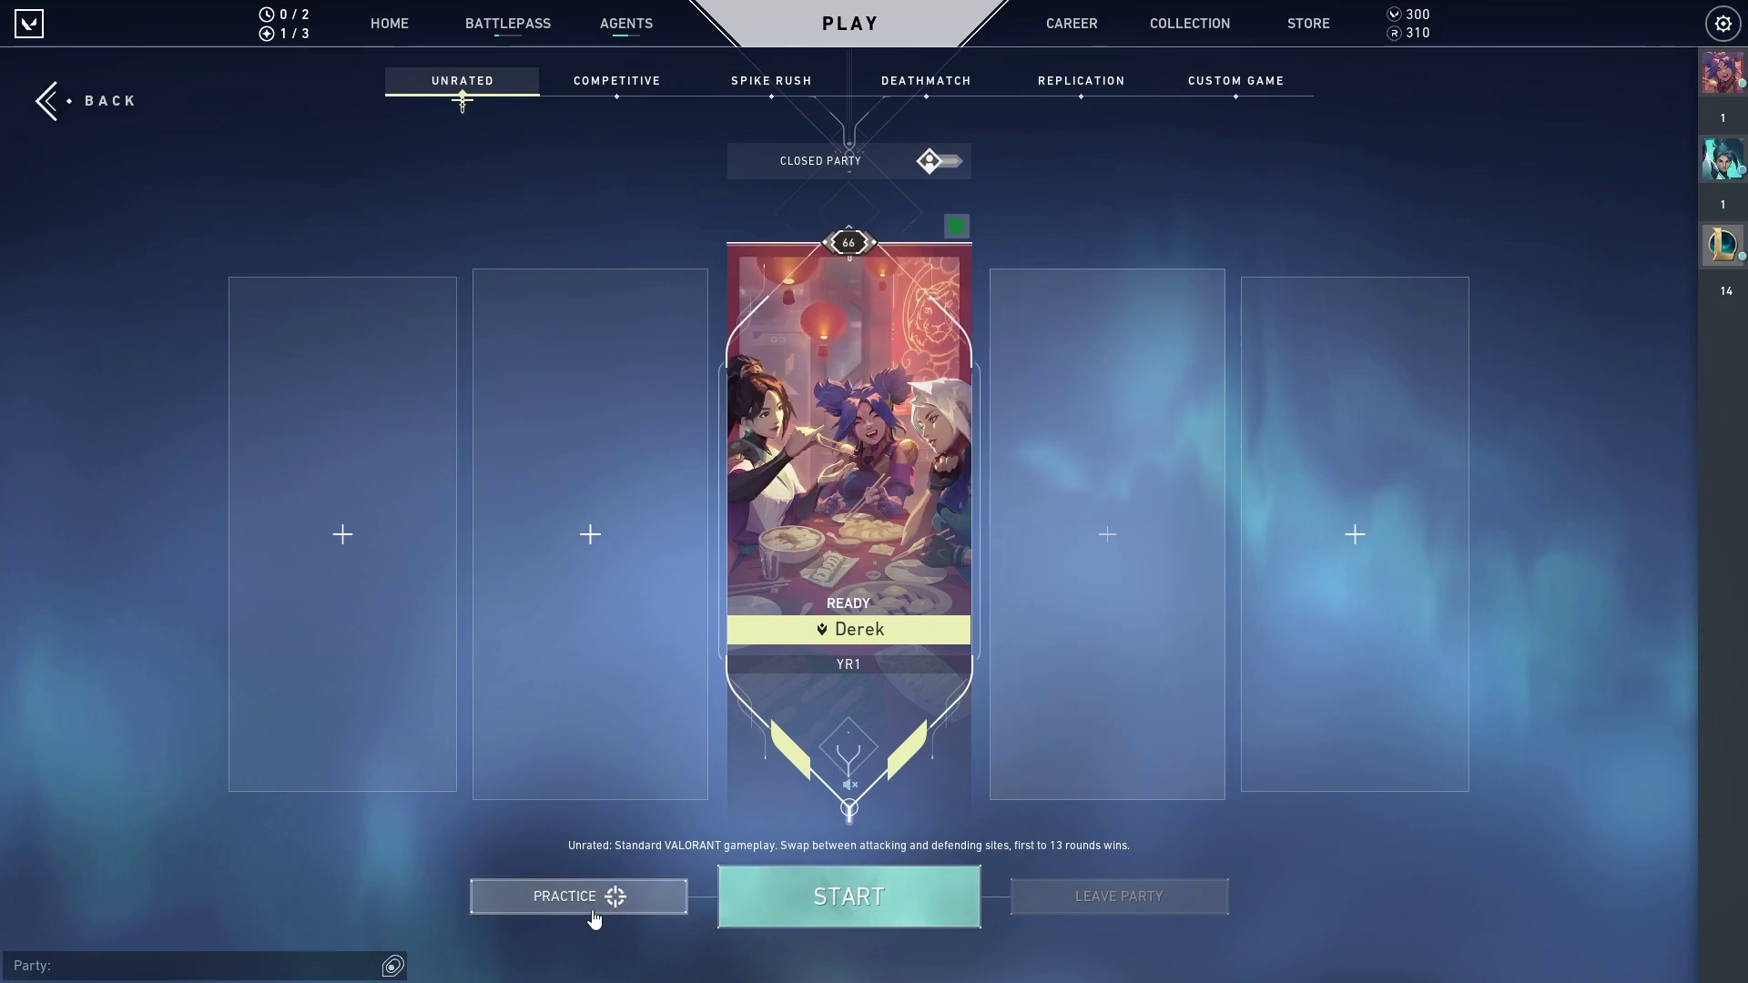
click(569, 897)
click(849, 685)
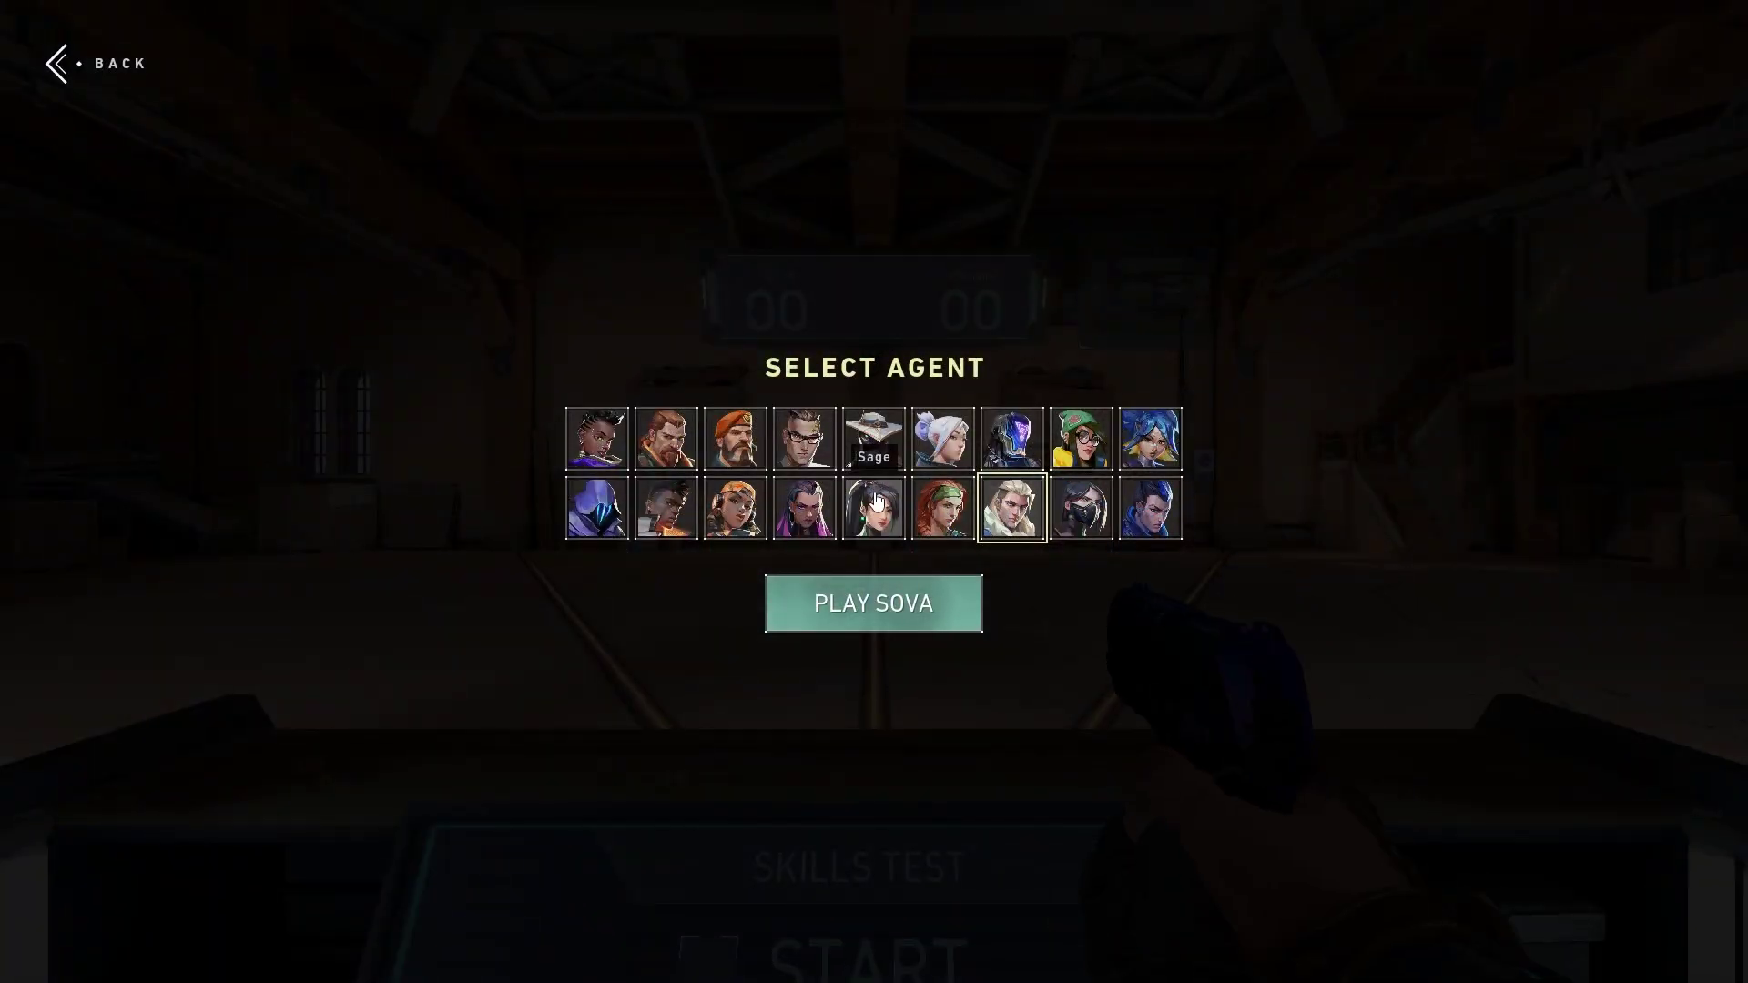
Play the range as Phoenix, switch between pistol and knife, and check the 13ms Network RTT.
click(666, 507)
click(874, 603)
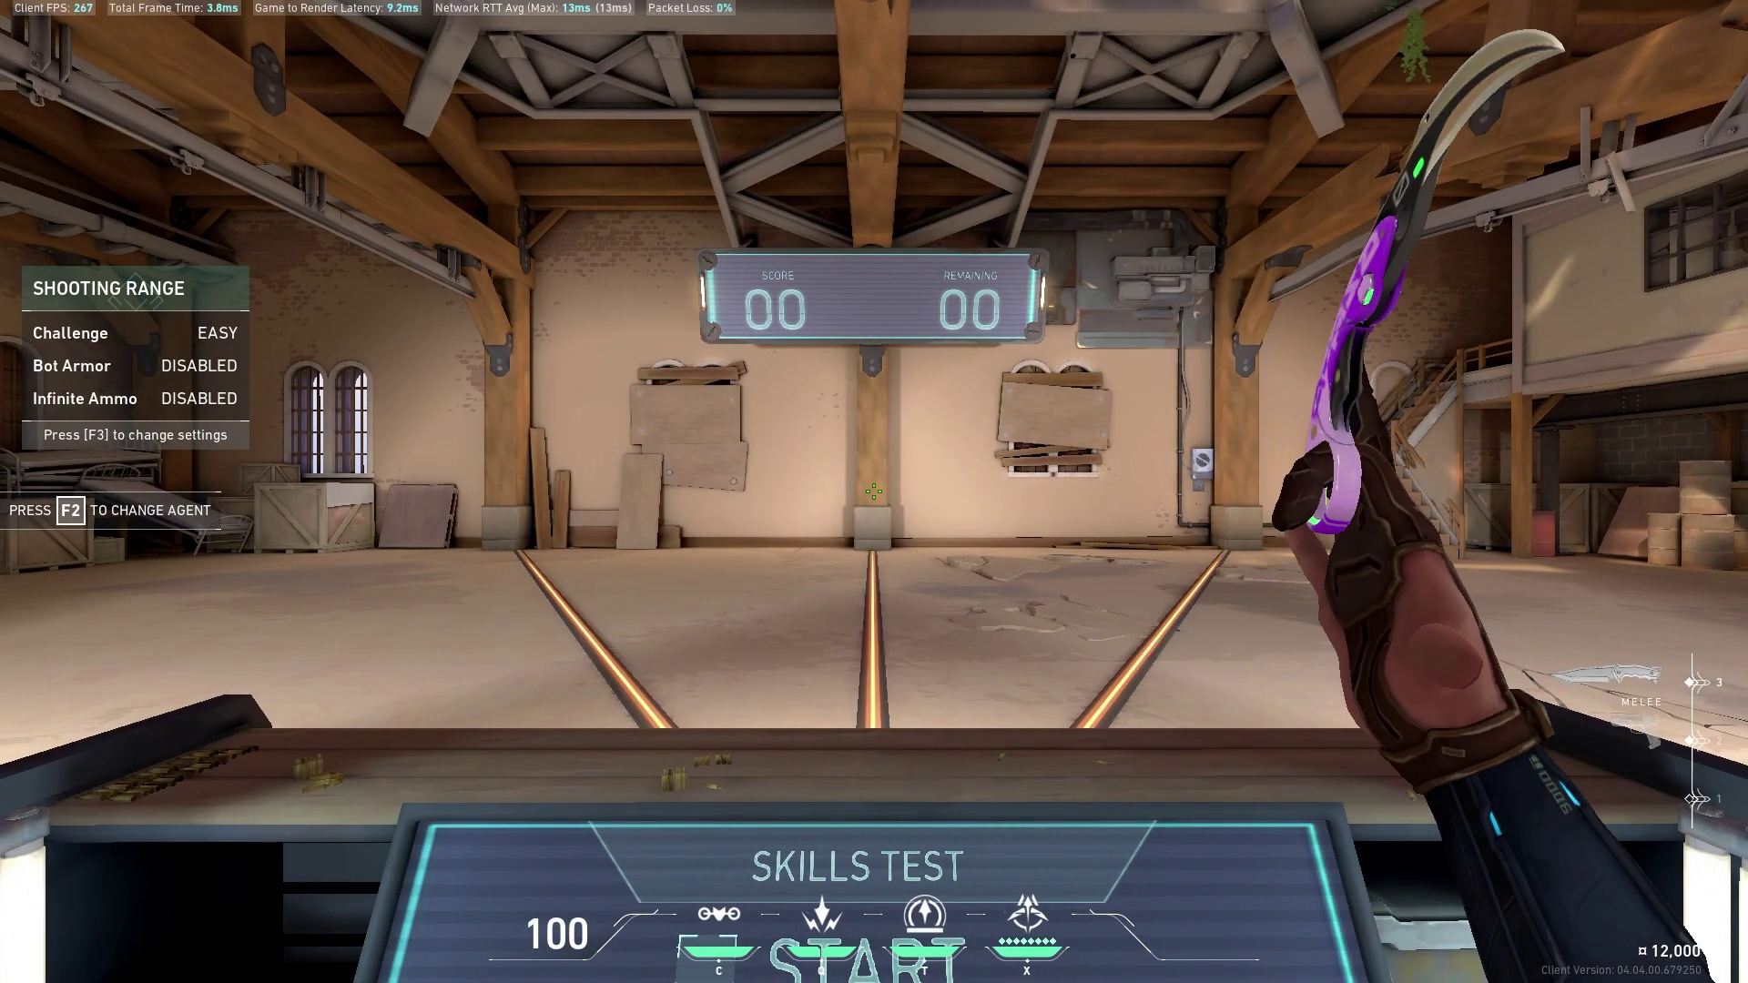
key(2)
key(3)
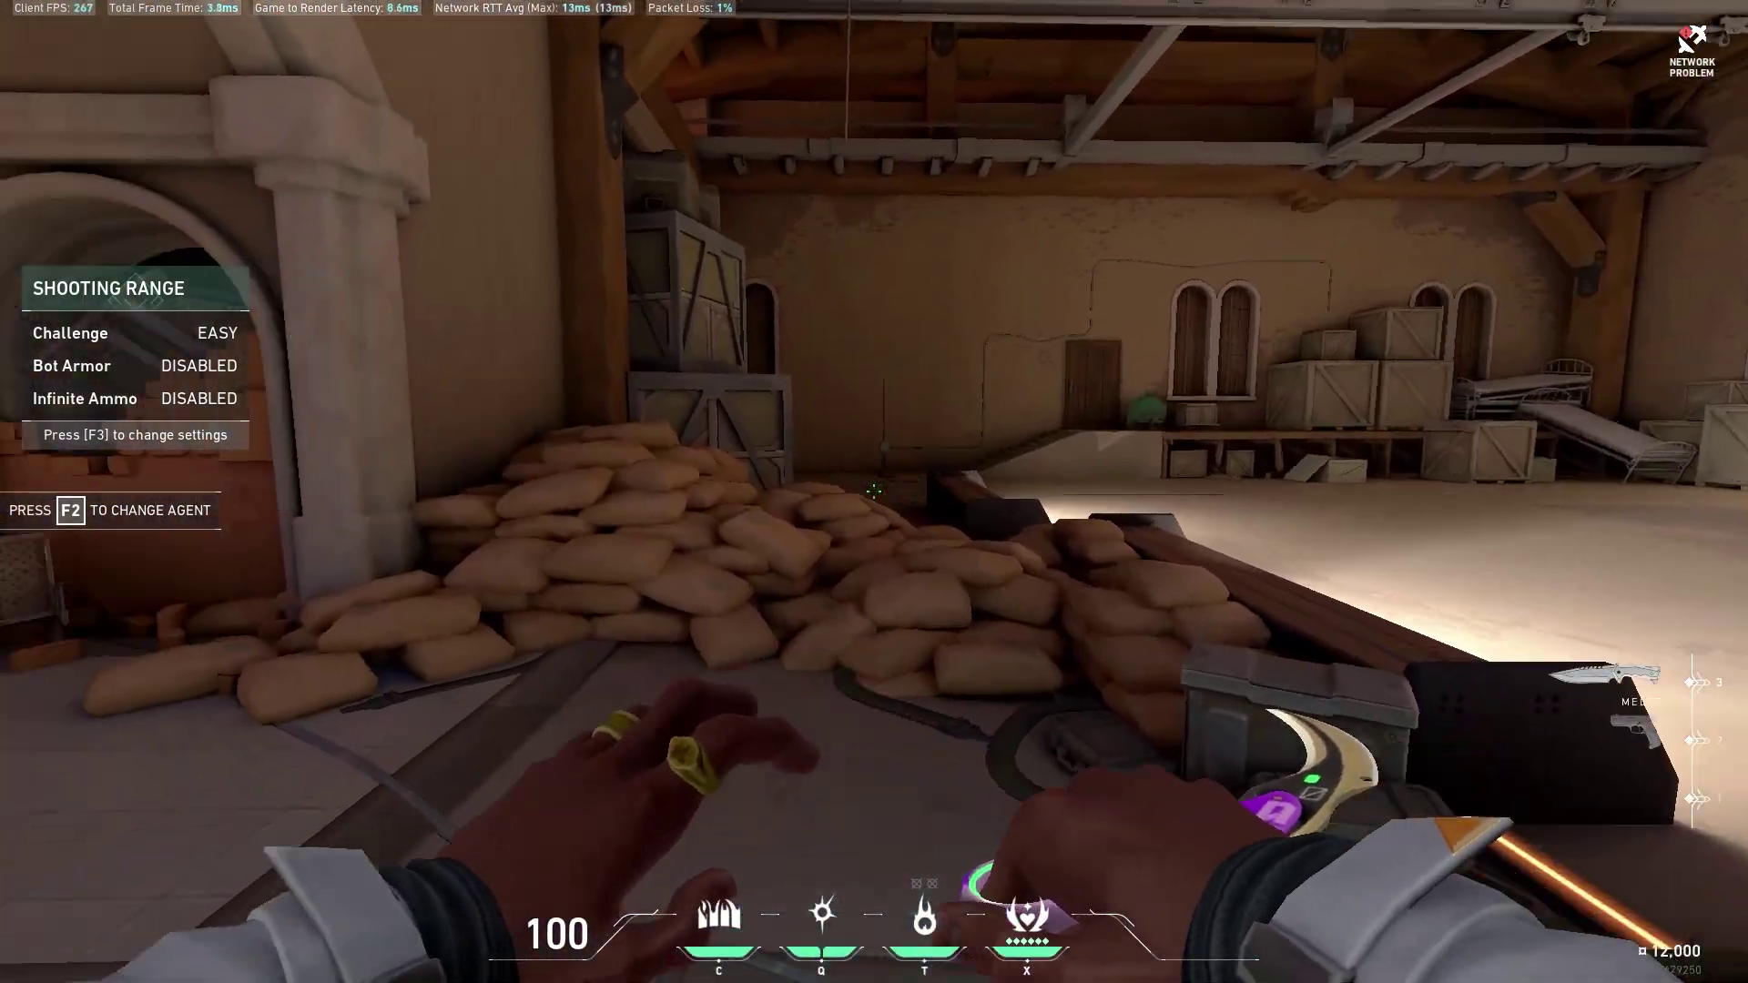
key(y)
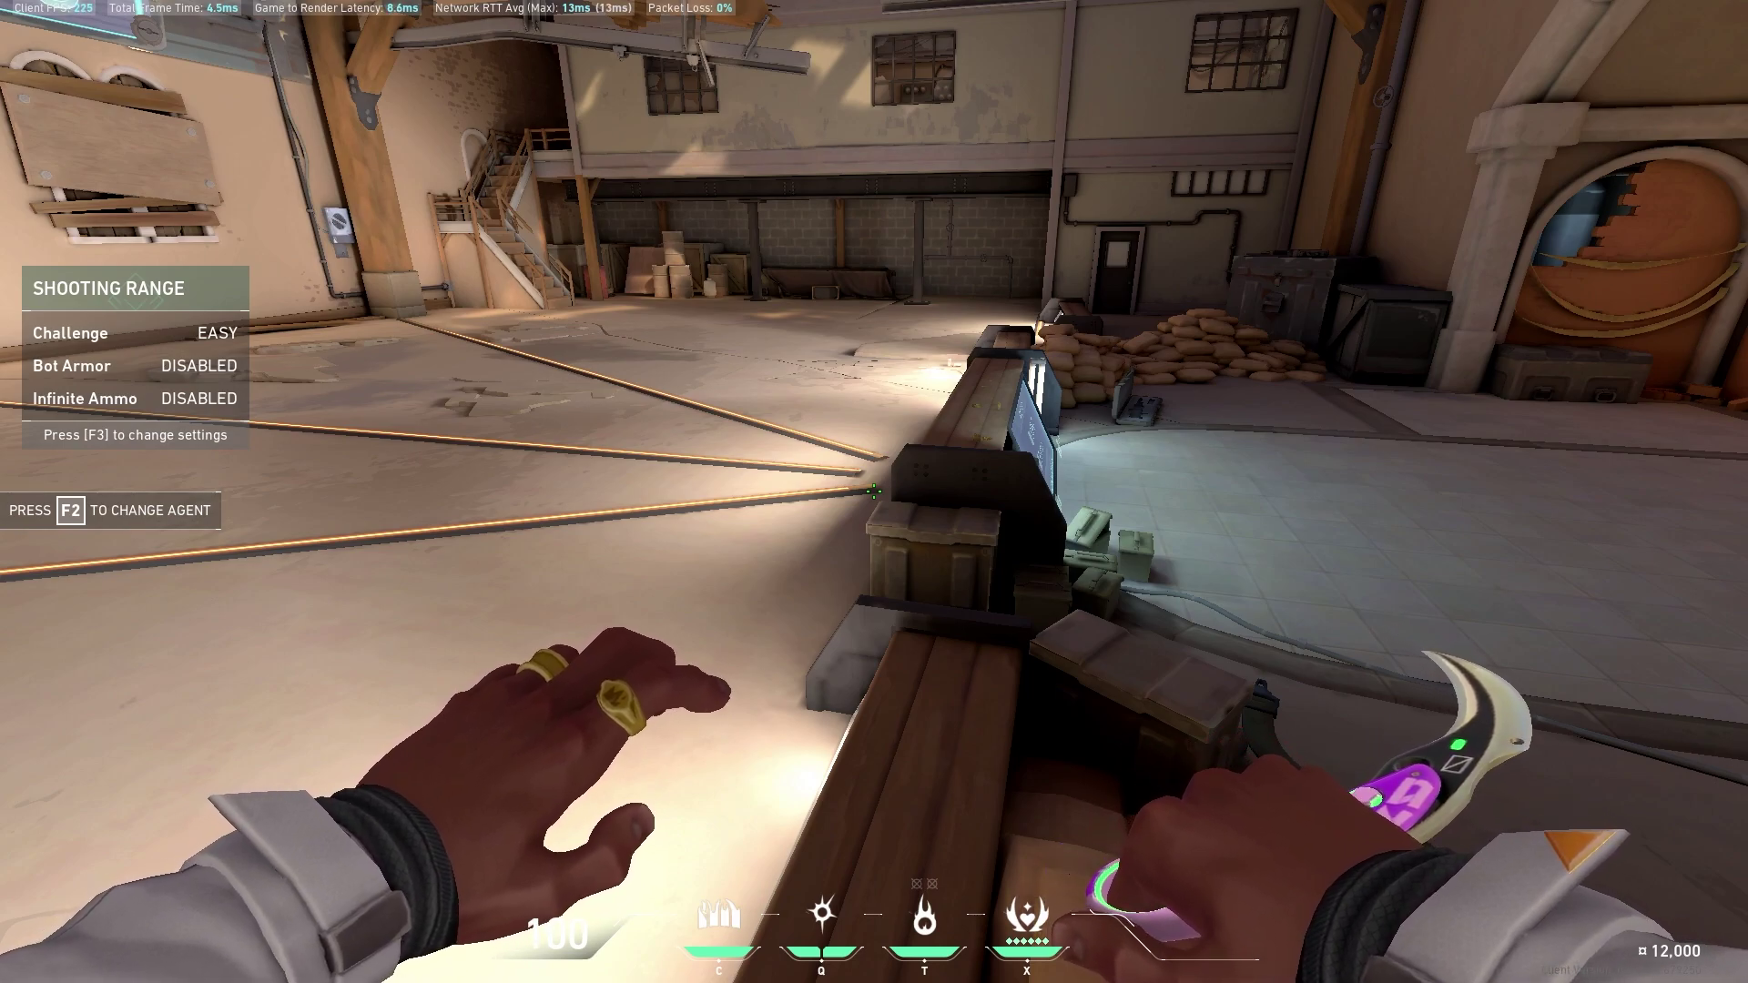
key(Tab)
Quit Valorant to the desktop and minimize the connected WTFast window.
key(Escape)
click(1723, 22)
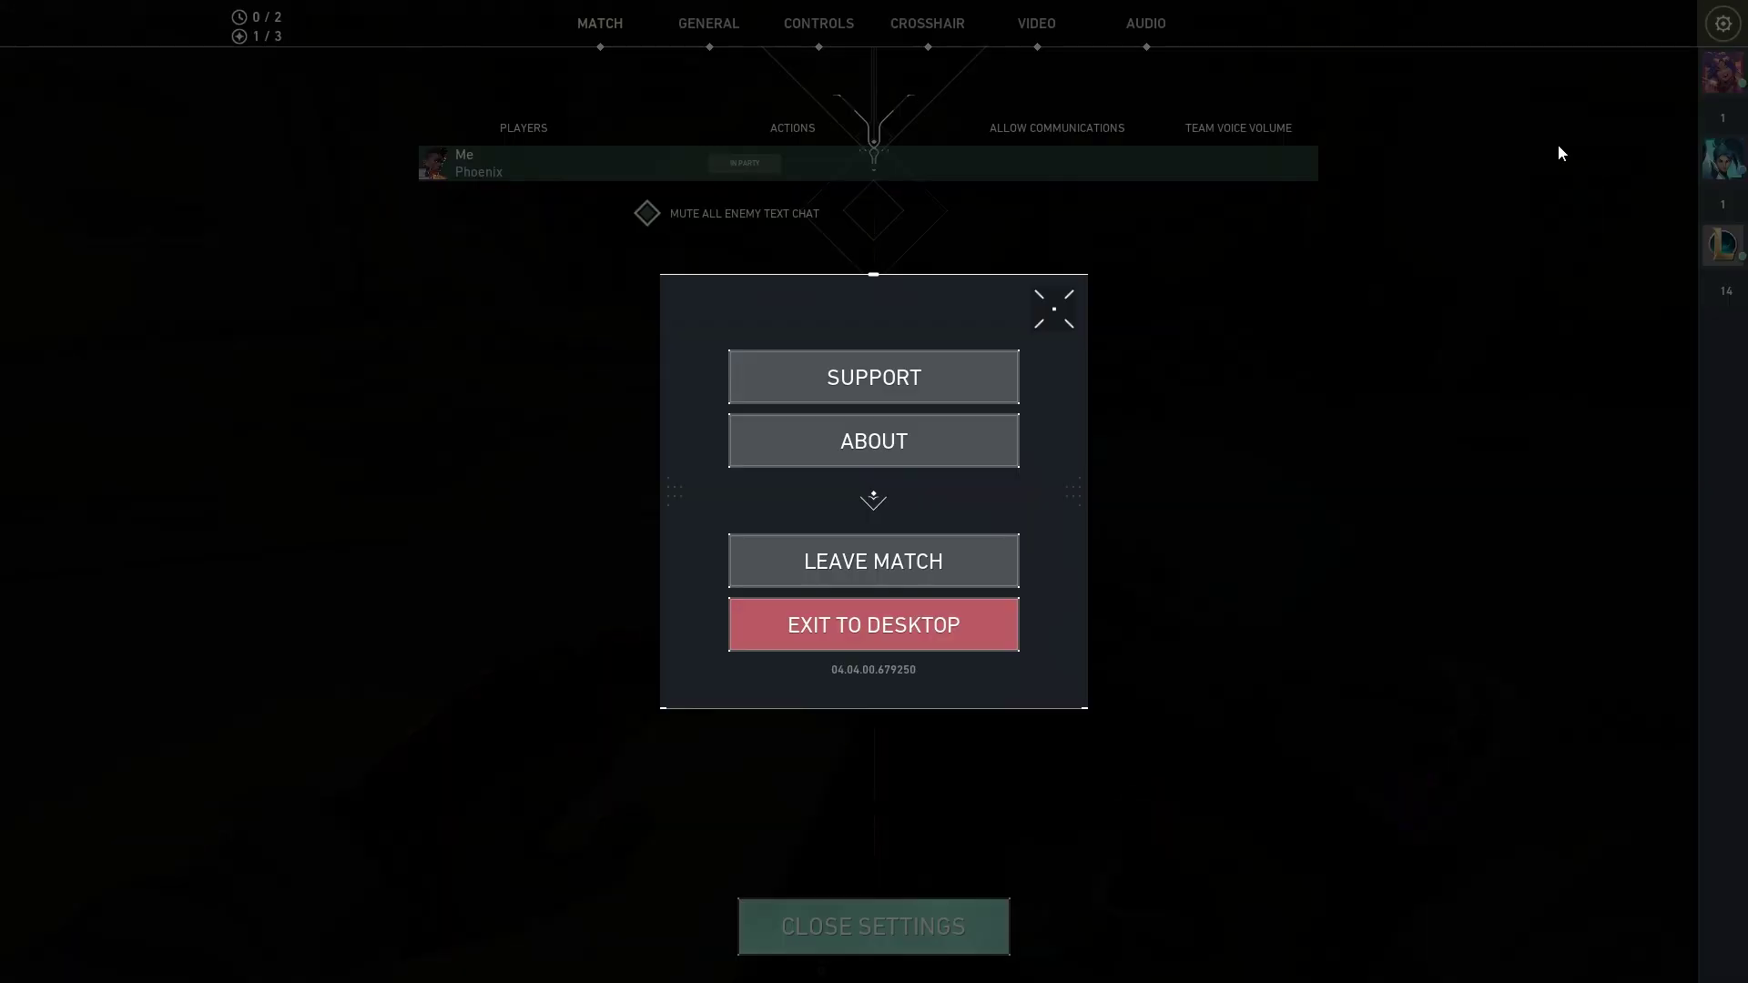
click(902, 619)
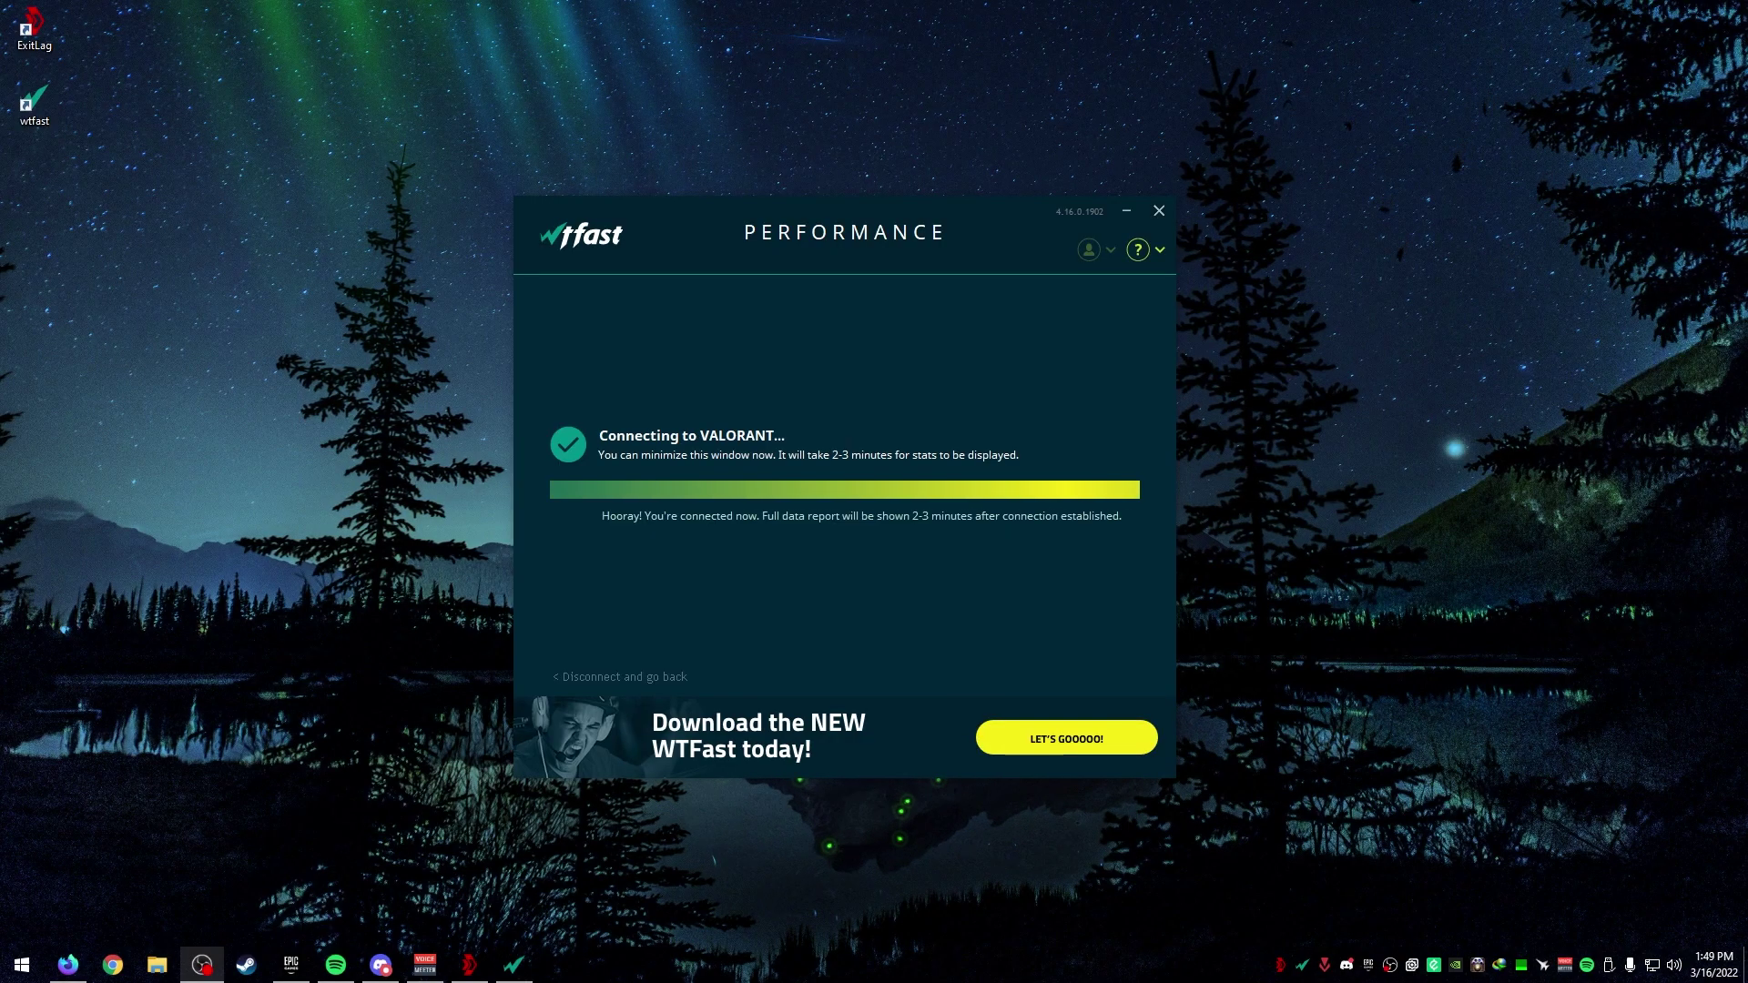
click(1126, 215)
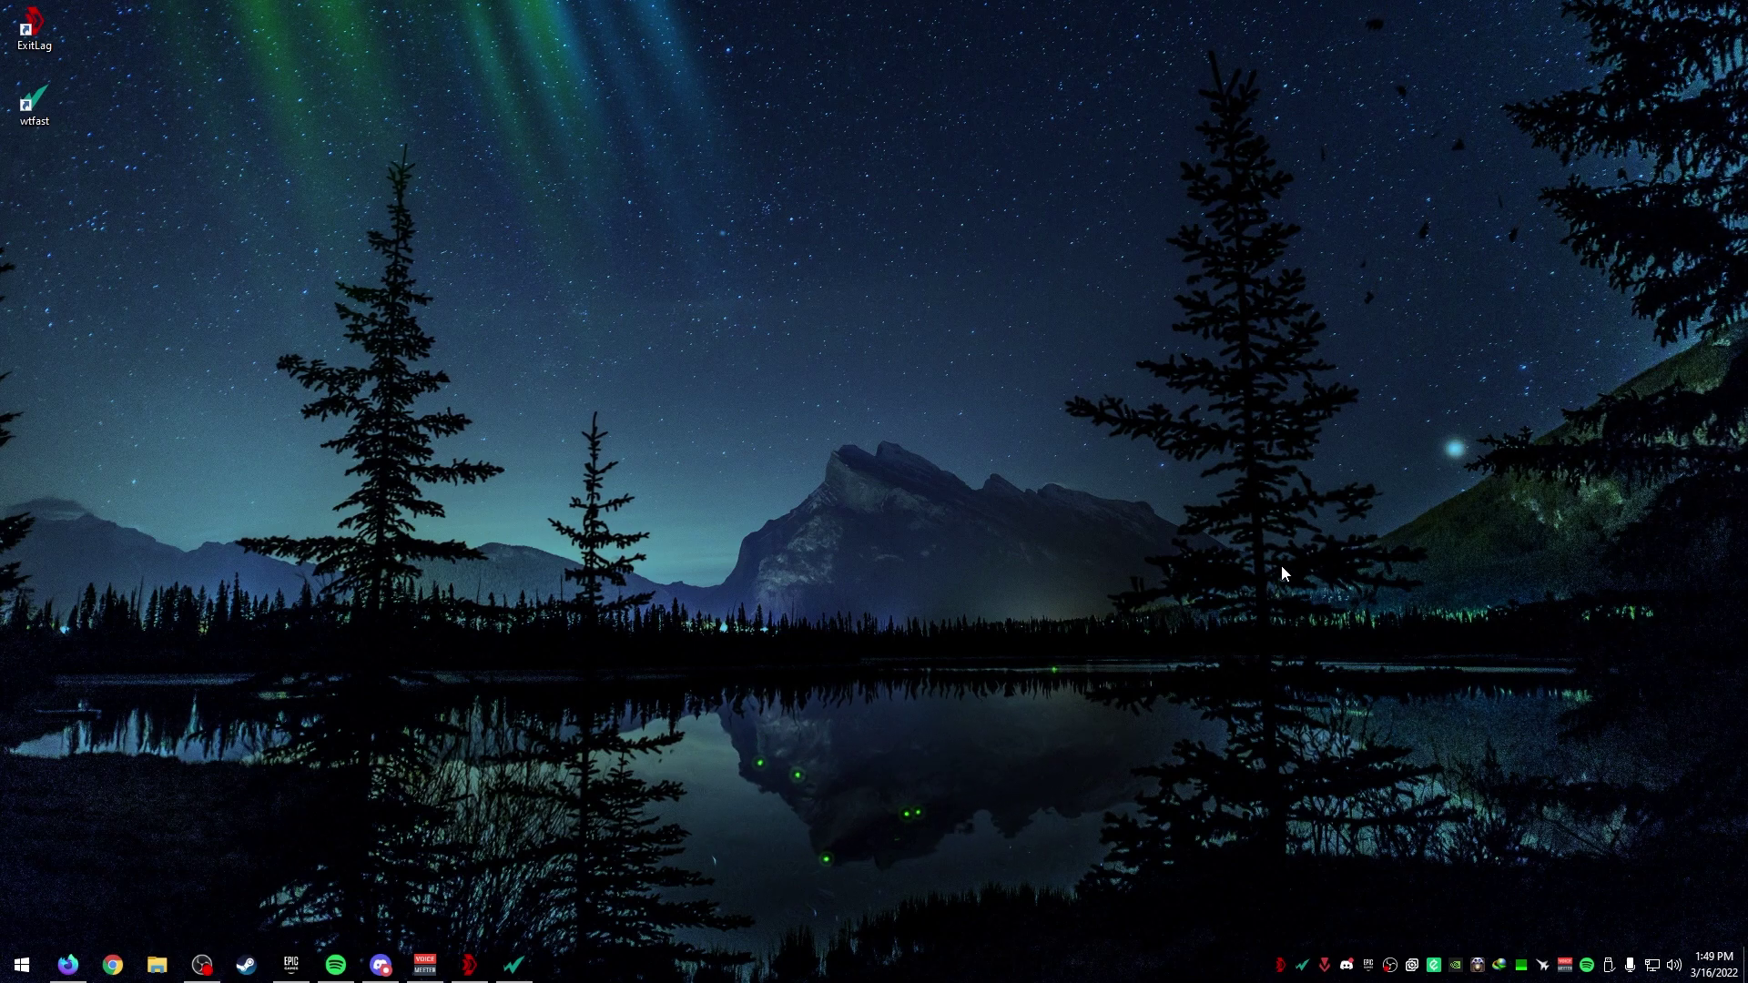